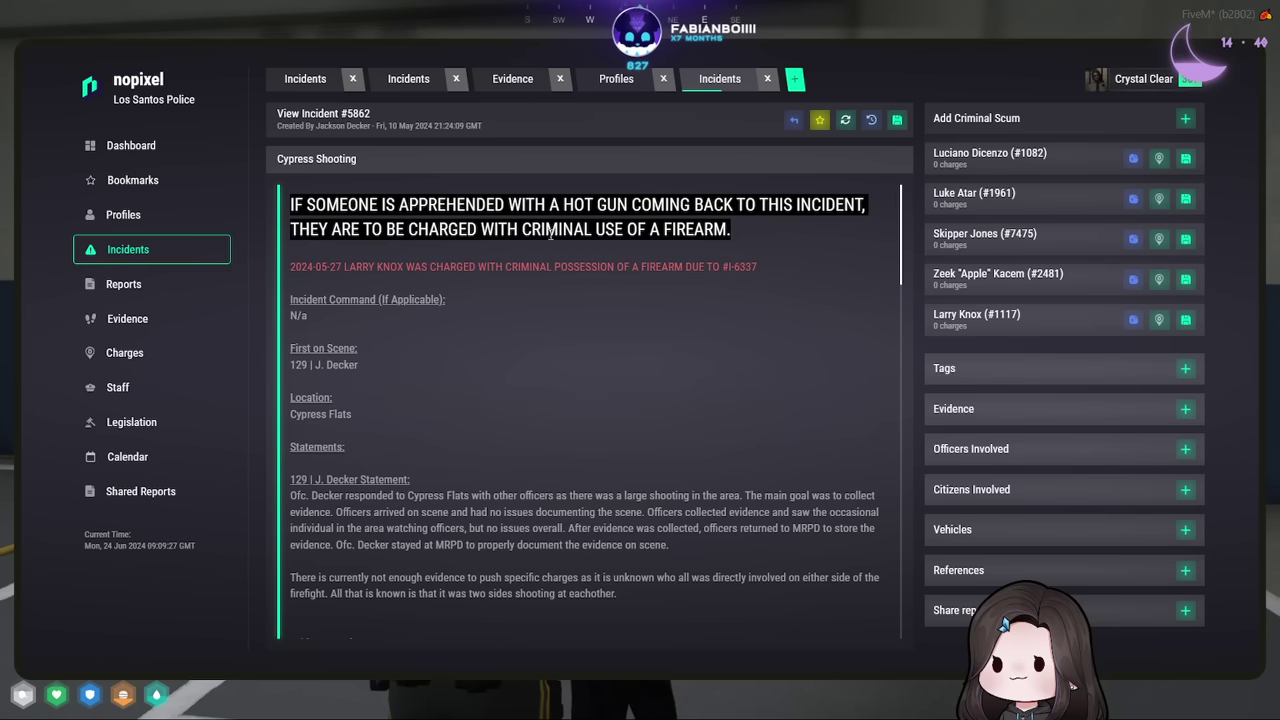
scroll(375, 279, down, 4)
scroll(390, 300, down, 1)
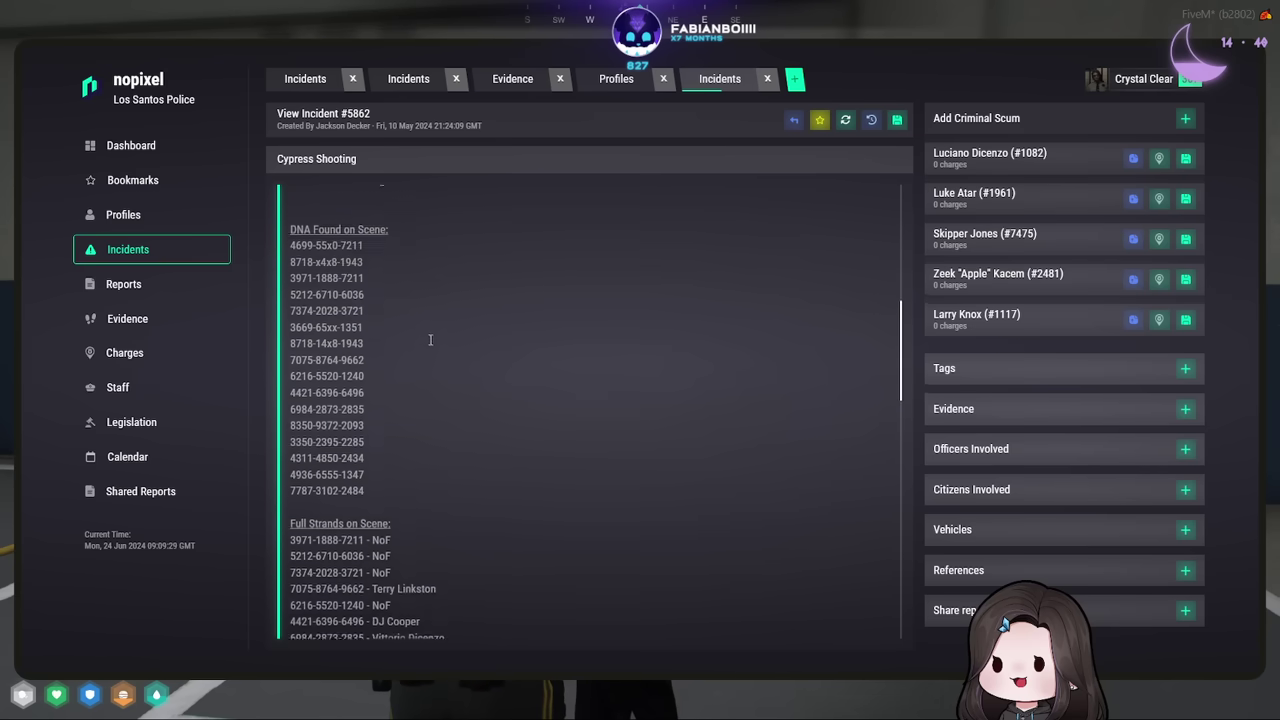
scroll(408, 322, up, 1)
scroll(457, 314, down, 2)
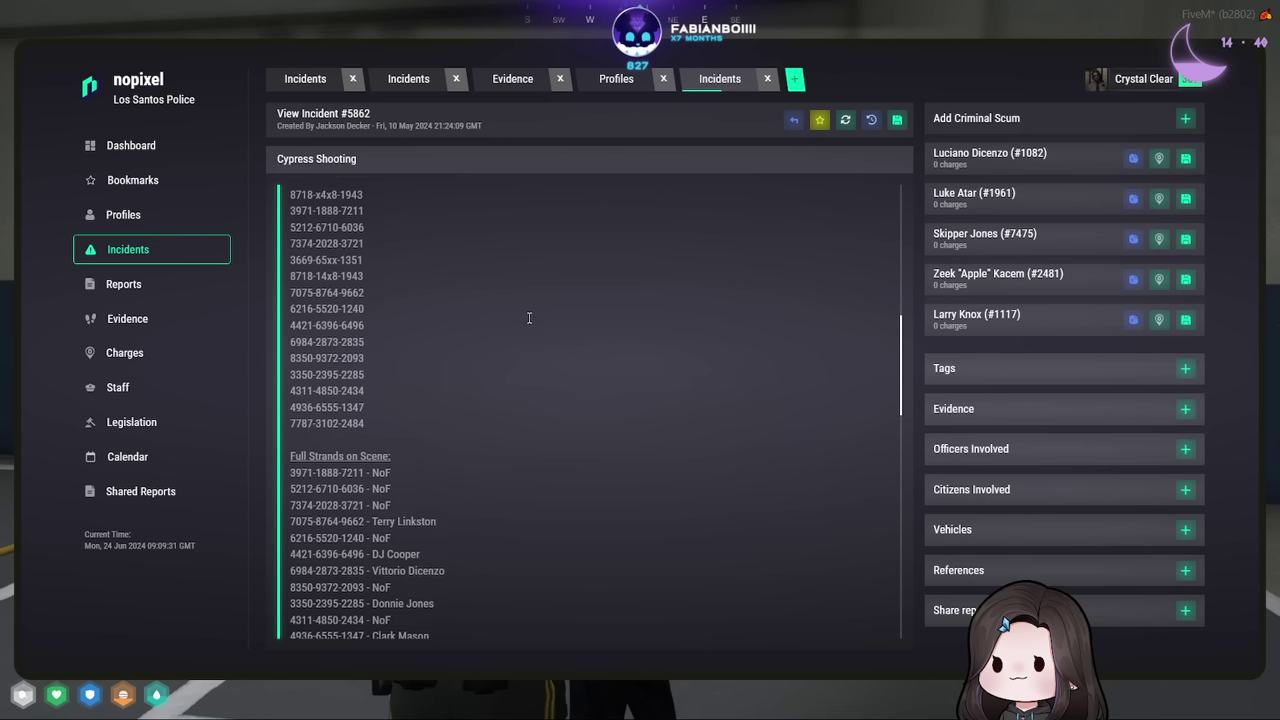
scroll(457, 320, down, 2)
scroll(500, 323, down, 2)
scroll(502, 324, down, 1)
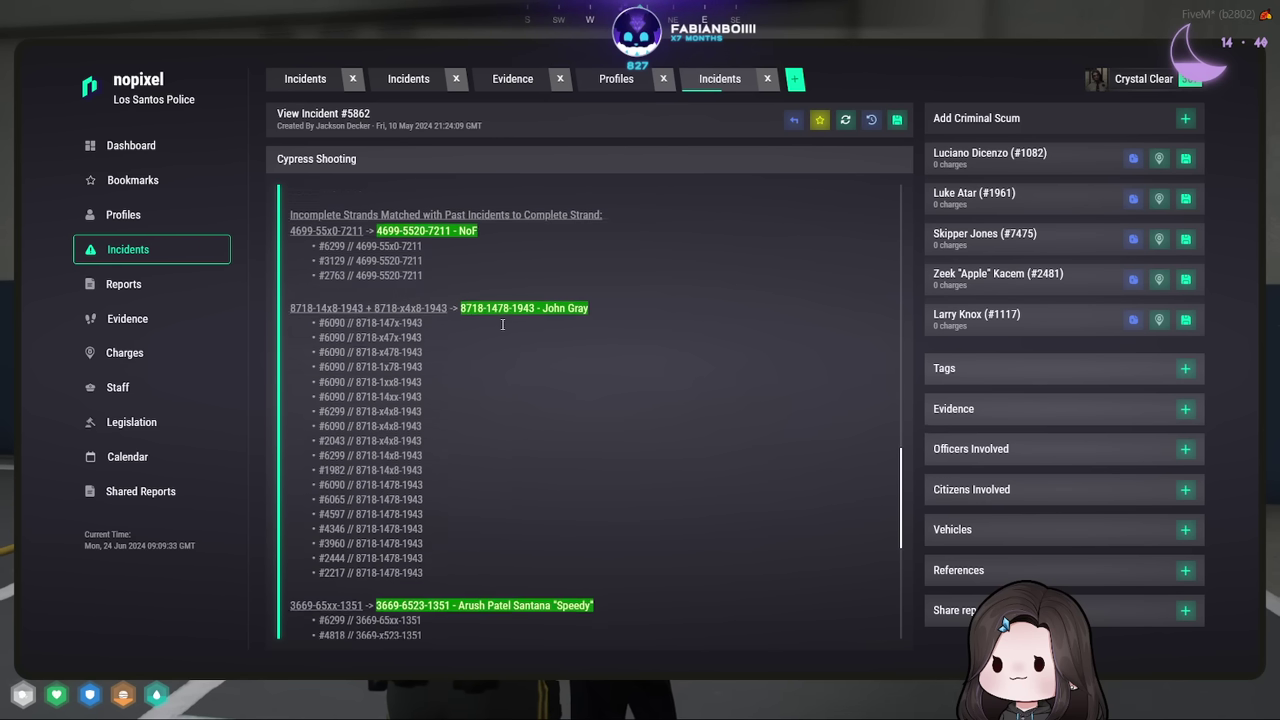
scroll(498, 330, down, 1)
scroll(494, 336, down, 2)
scroll(446, 349, up, 1)
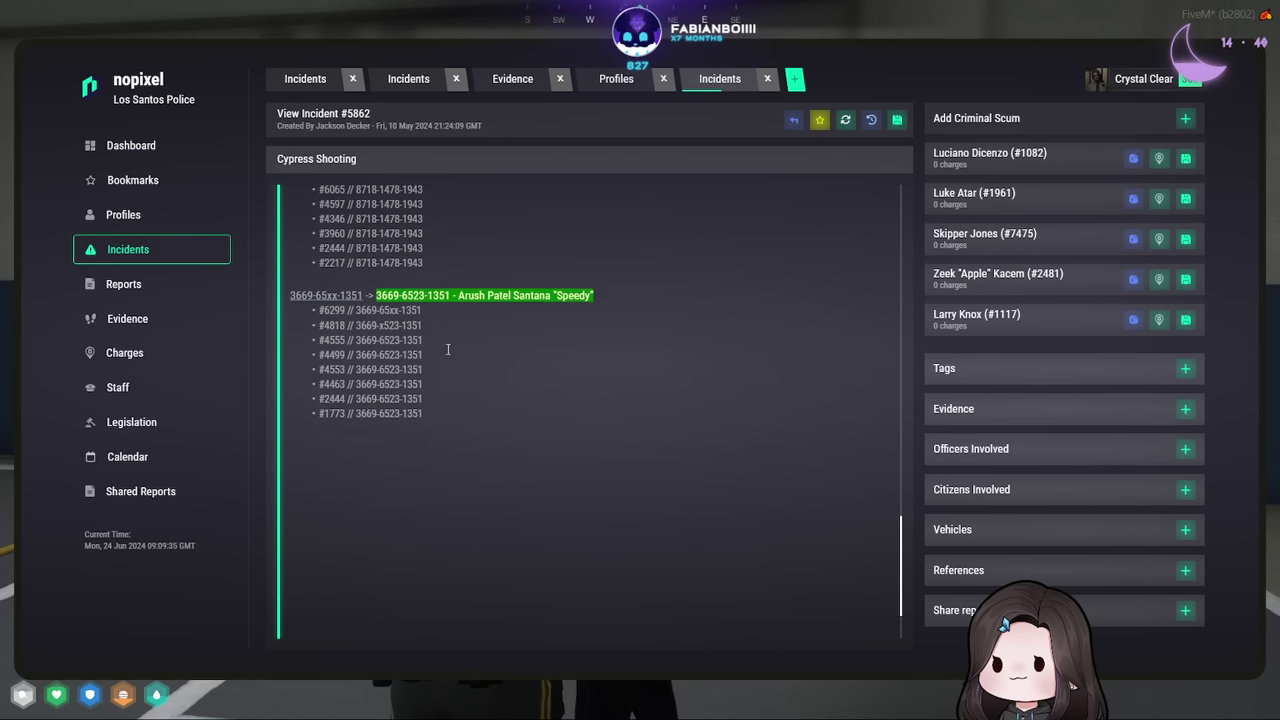
scroll(640, 337, up, 1)
scroll(644, 336, up, 1)
scroll(644, 336, up, 1)
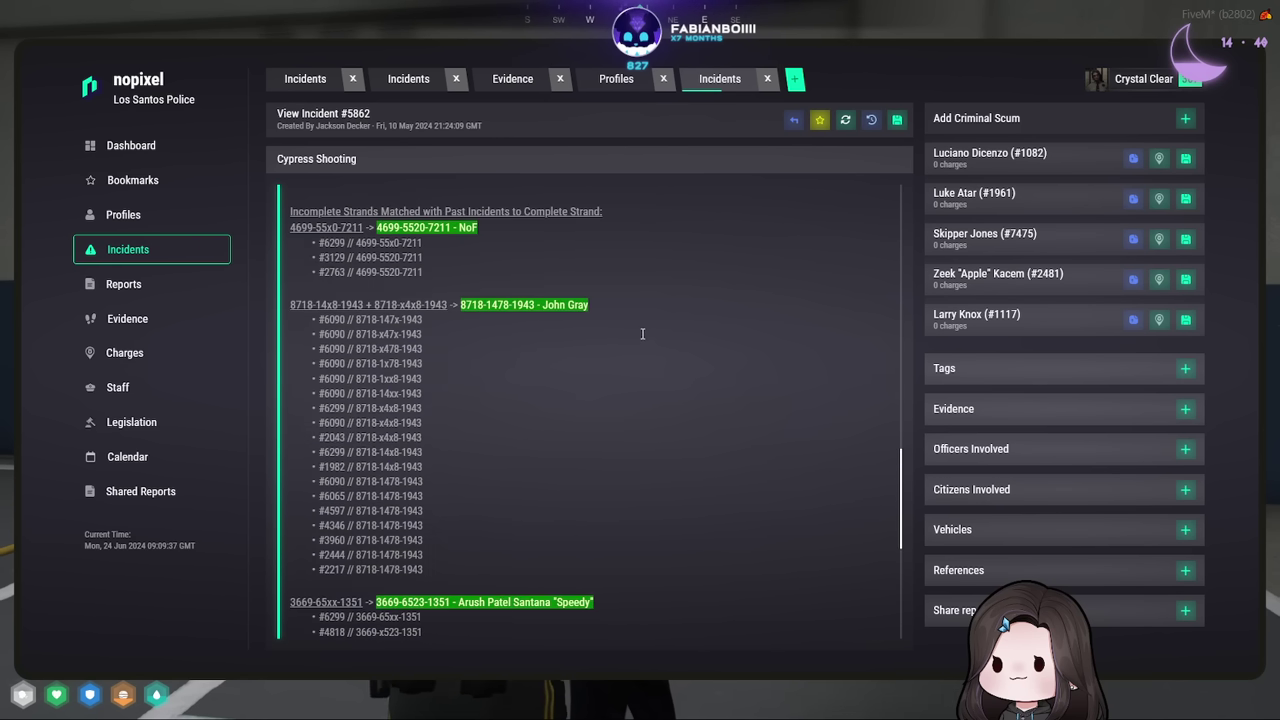
scroll(642, 333, up, 1)
scroll(642, 333, down, 3)
scroll(640, 333, down, 2)
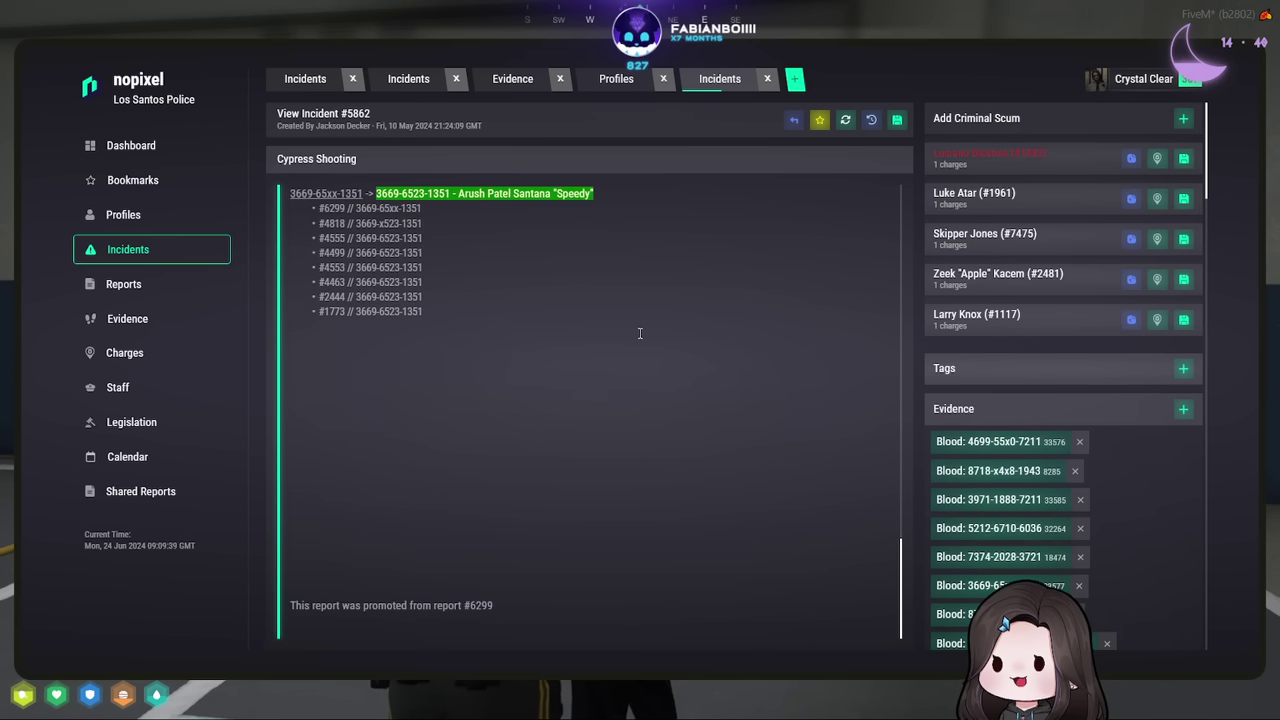
scroll(638, 333, up, 1)
scroll(638, 333, up, 1)
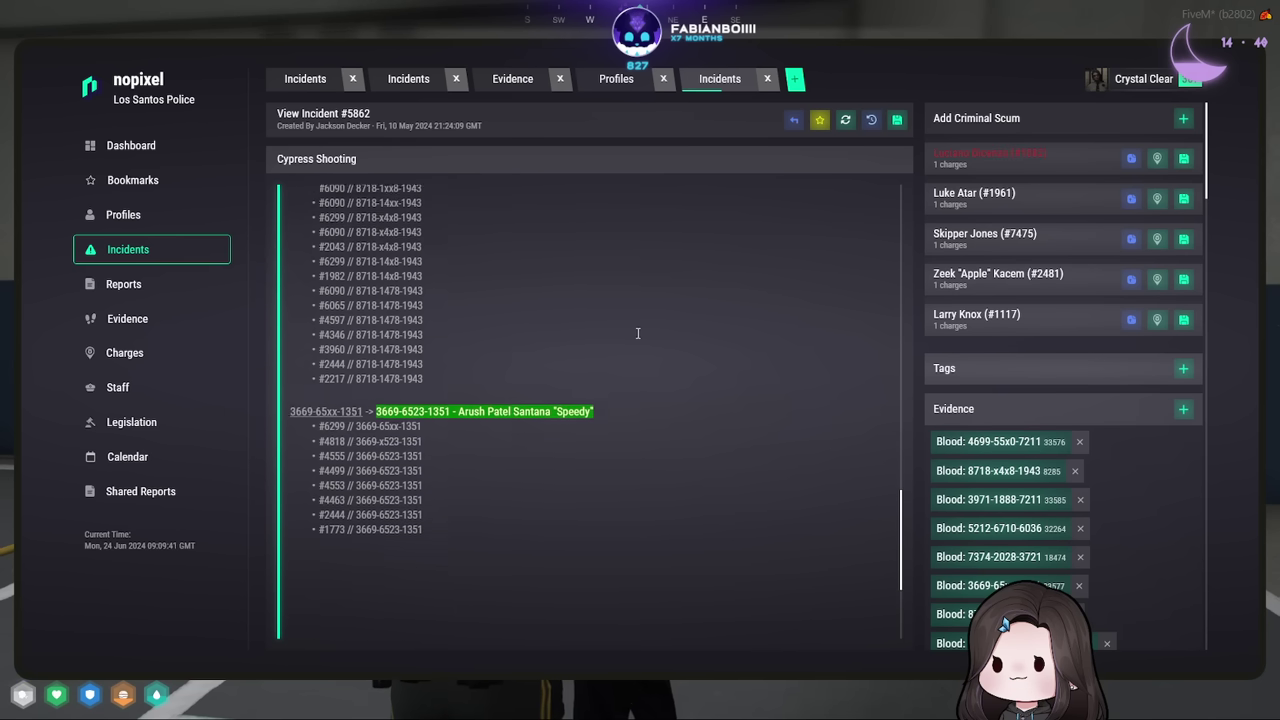
scroll(637, 333, up, 1)
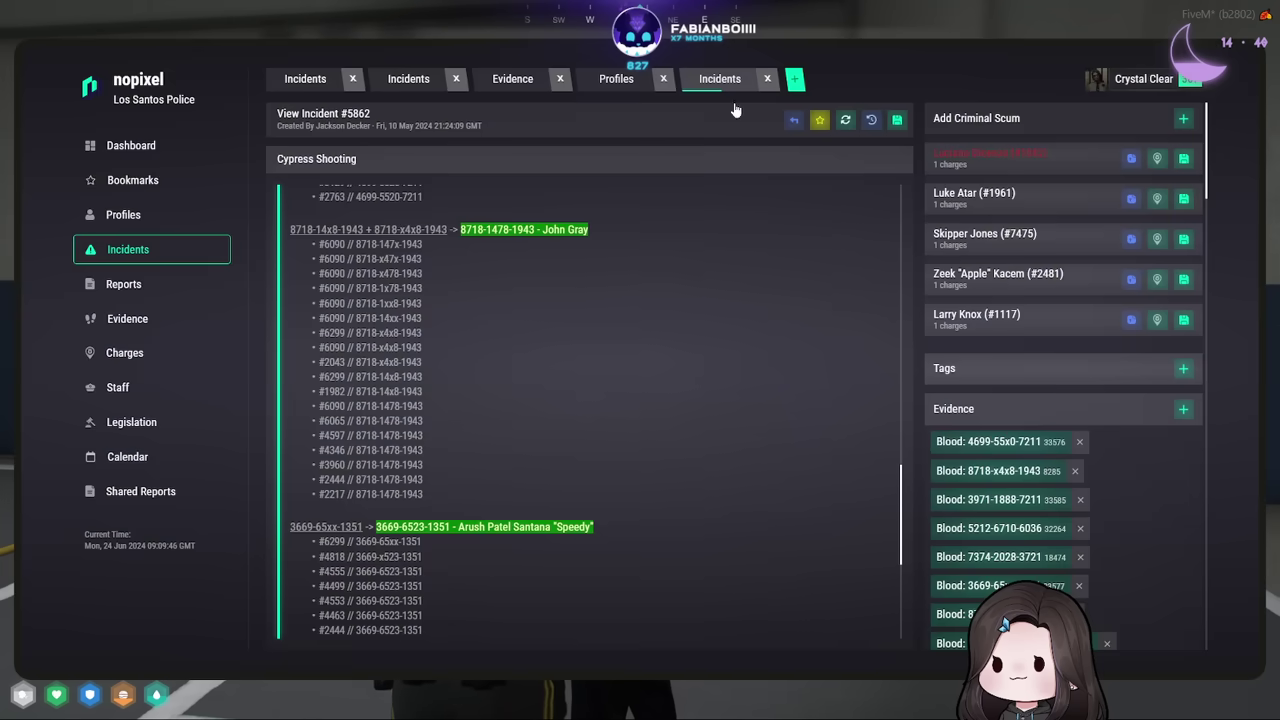
scroll(650, 195, up, 1)
scroll(630, 220, up, 1)
scroll(614, 243, up, 1)
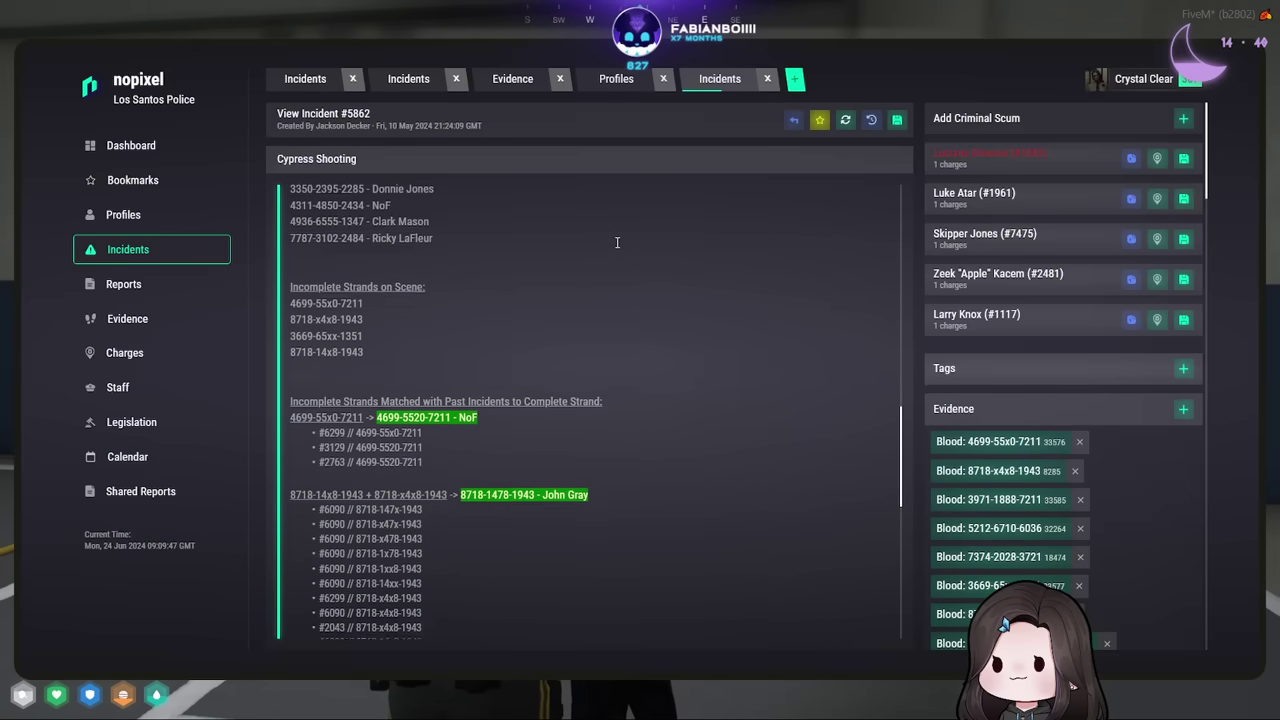
scroll(572, 296, up, 1)
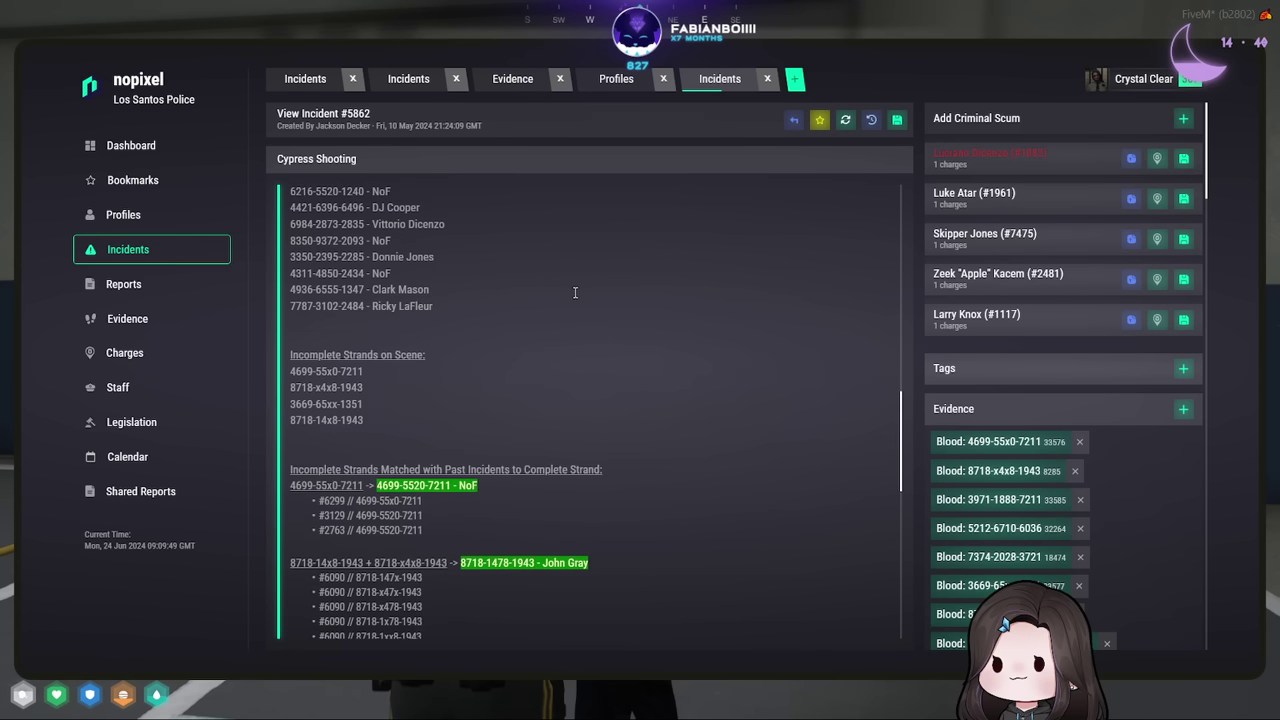
scroll(577, 290, up, 2)
scroll(578, 287, up, 1)
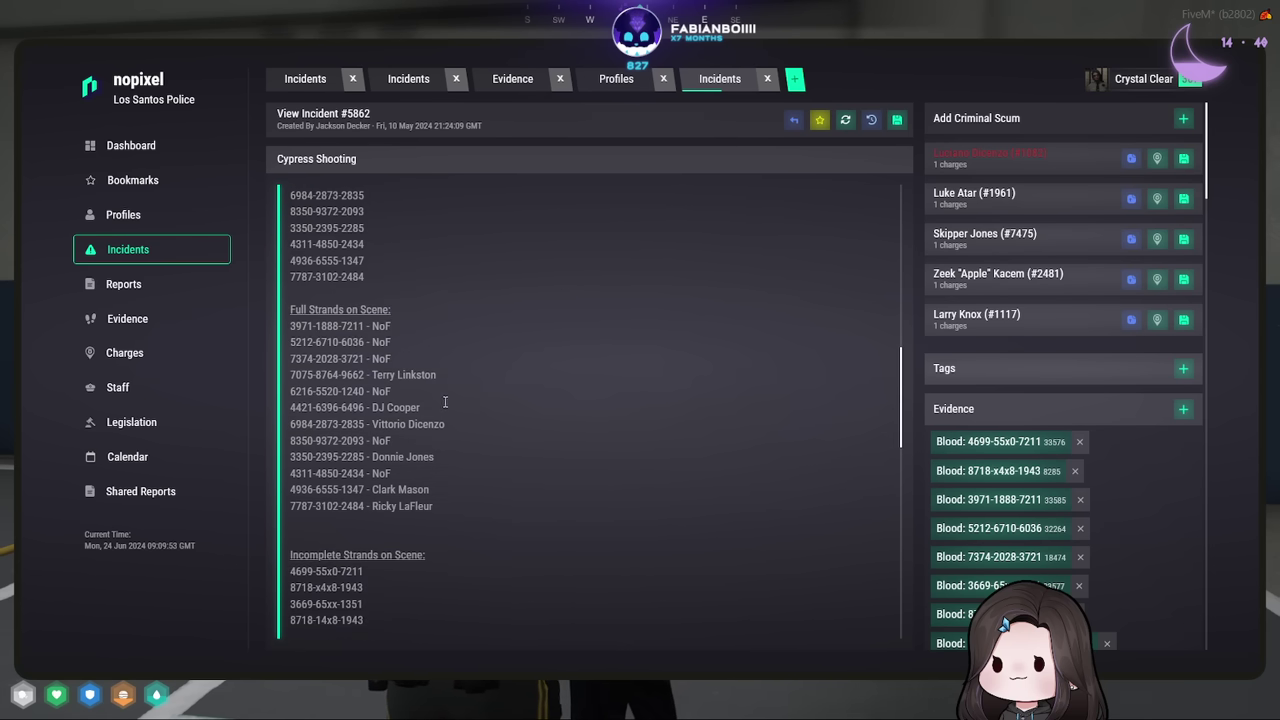
- Open incident #7183, the VDM Auto shooting scene, to see its gun serial list
click(420, 85)
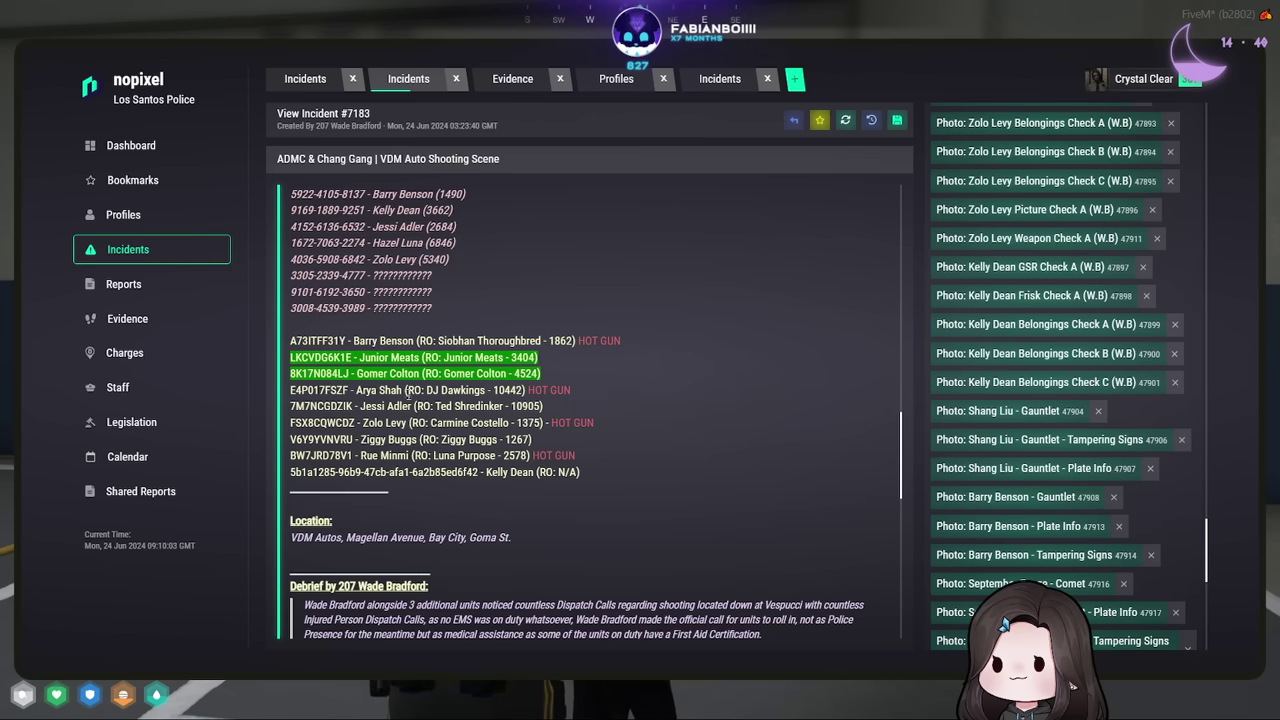
- Select serial E4P017FSZF in incident #7183, then bring up the Reports list
drag(348, 390, 286, 392)
key(ctrl+c)
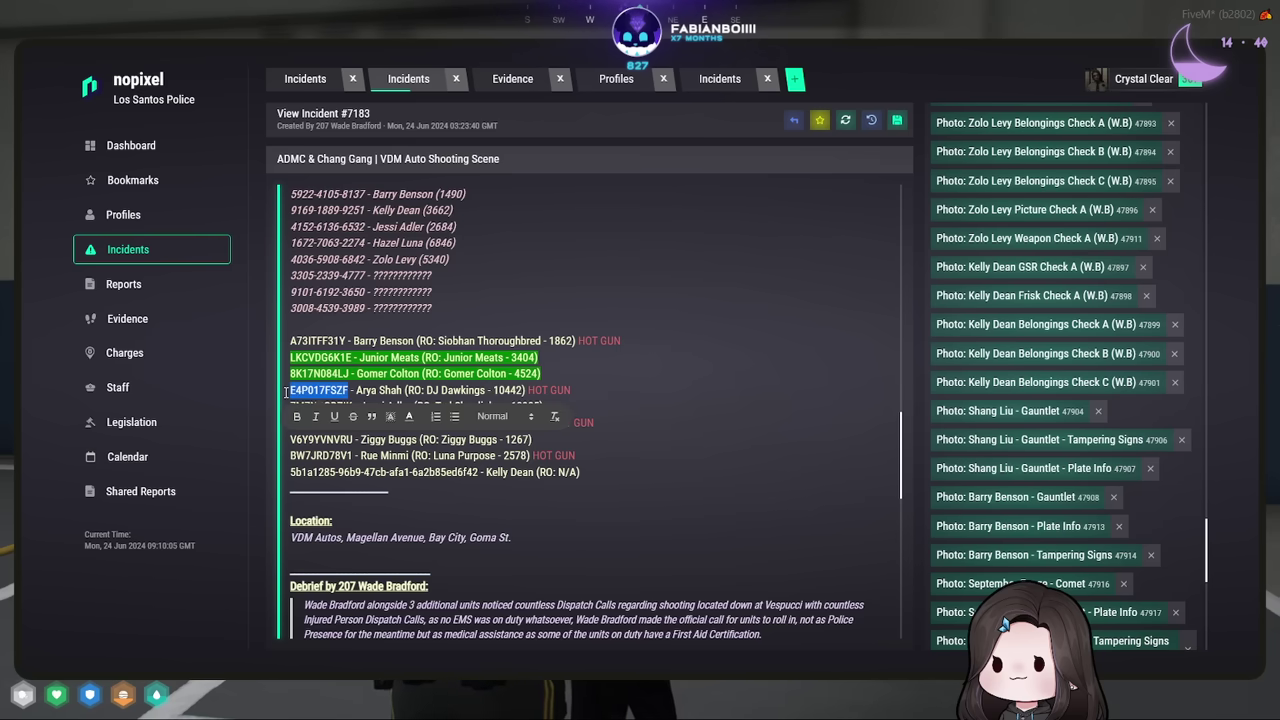
click(305, 78)
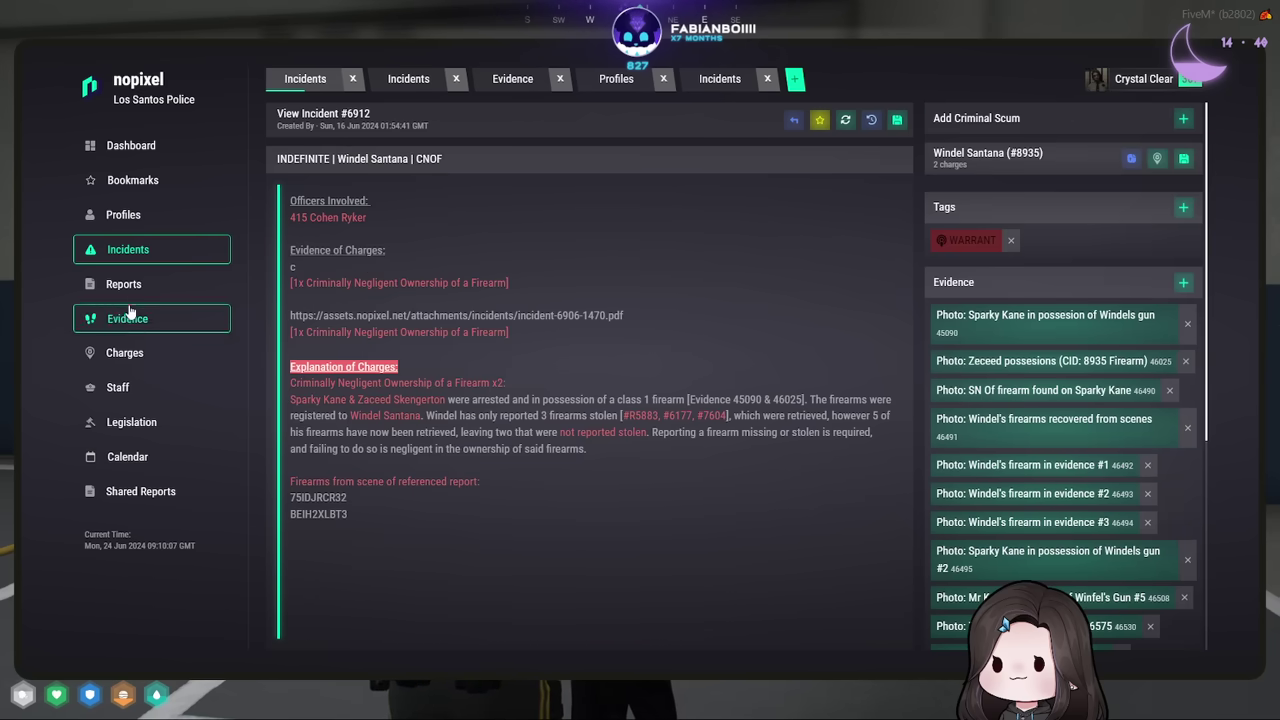
click(196, 284)
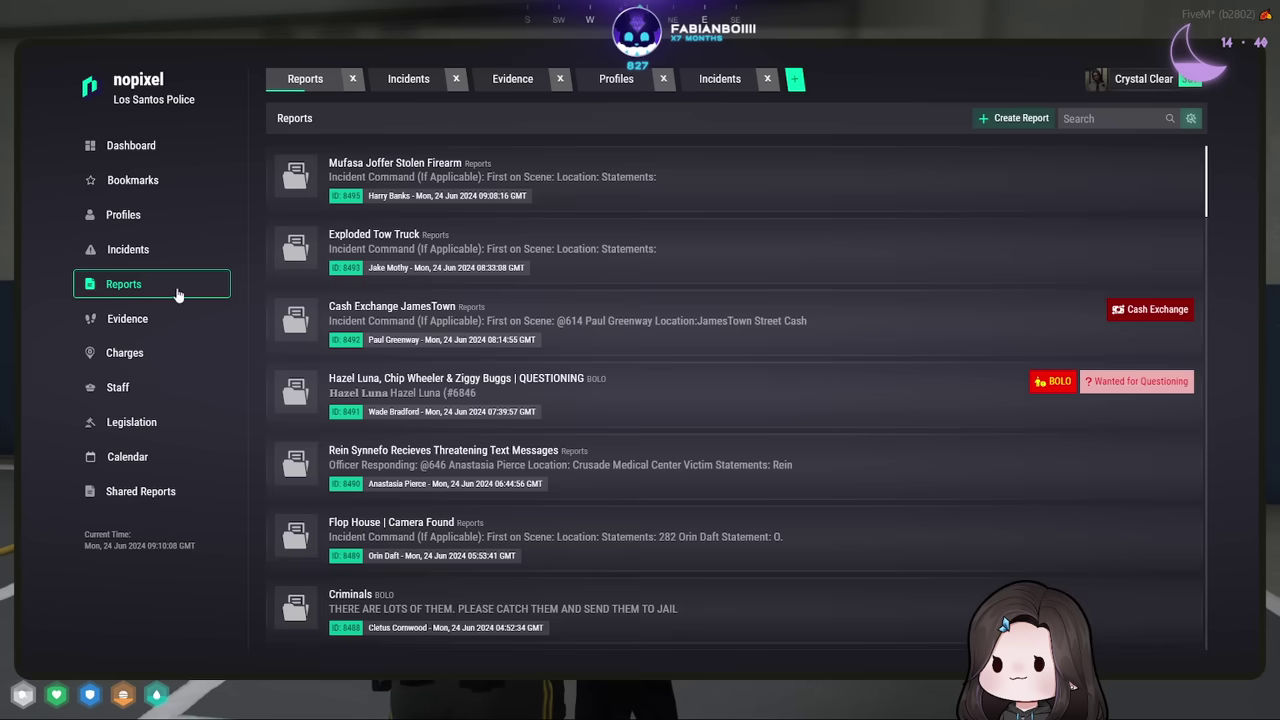
- Search evidence for E4P017FSZF, open casing record #38494, and close the Profiles and duplicate Evidence tabs
click(135, 360)
key(ctrl+v)
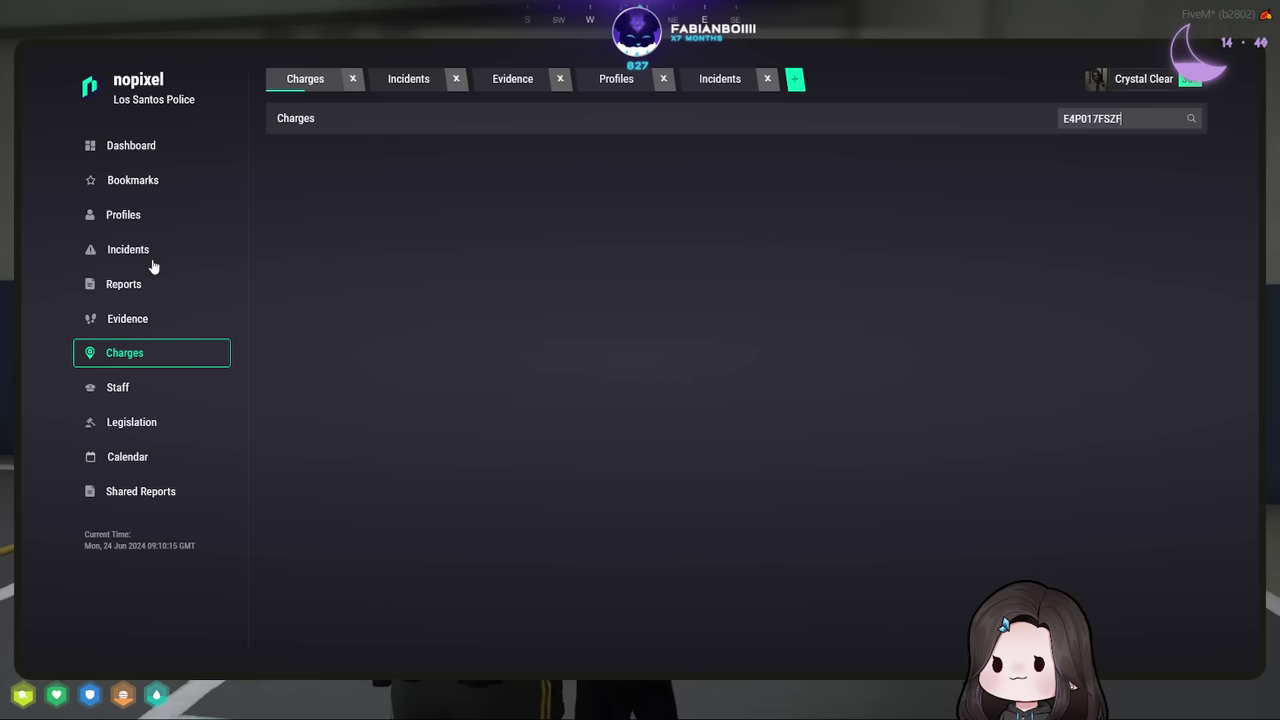
click(129, 330)
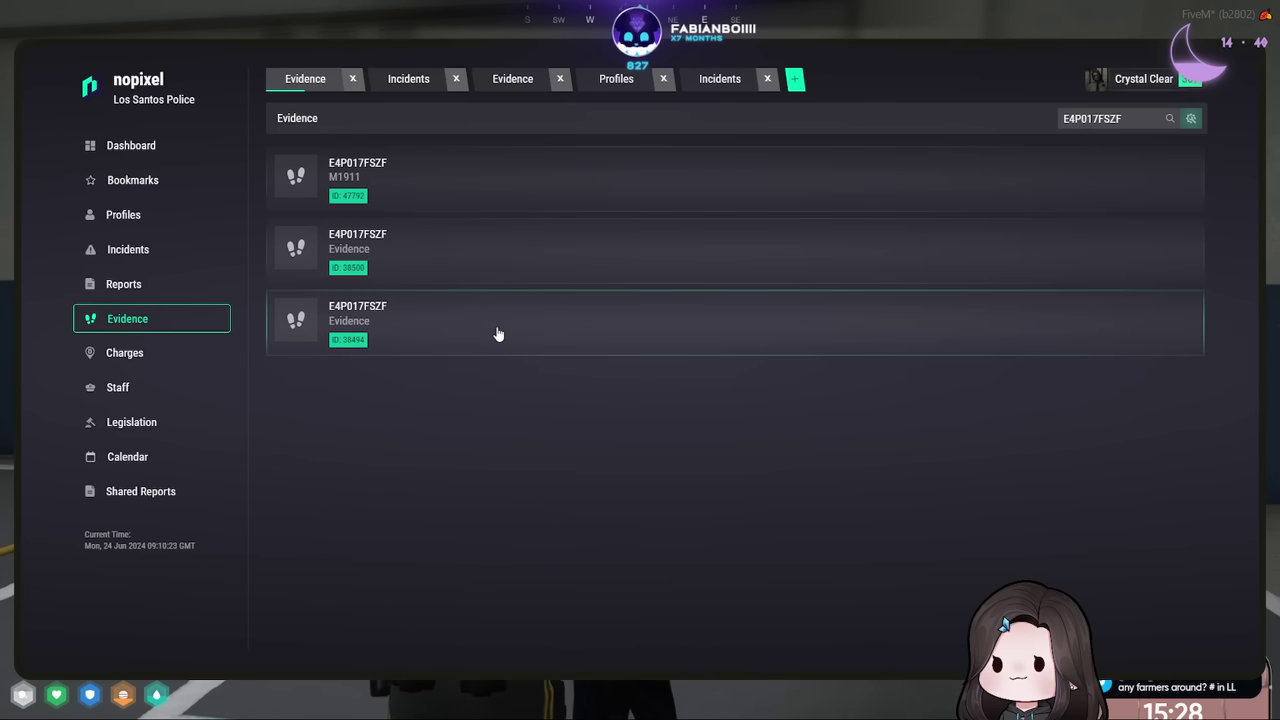
click(498, 334)
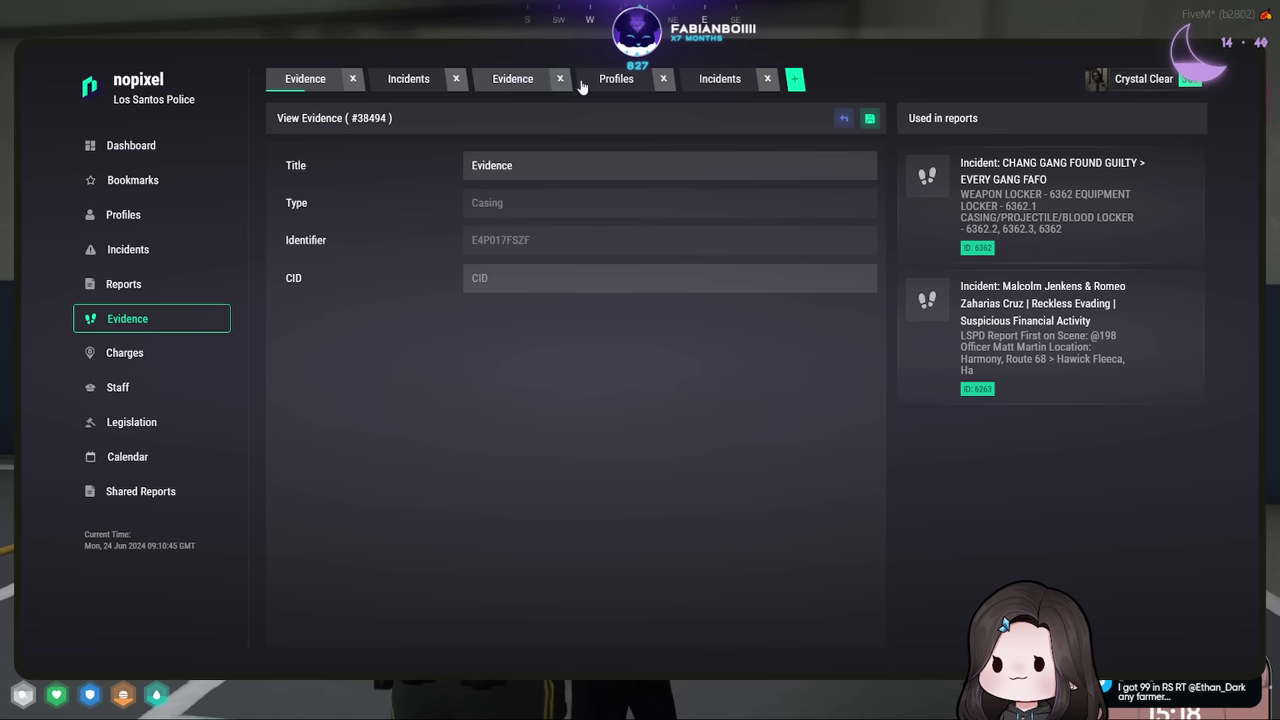
click(663, 78)
click(560, 78)
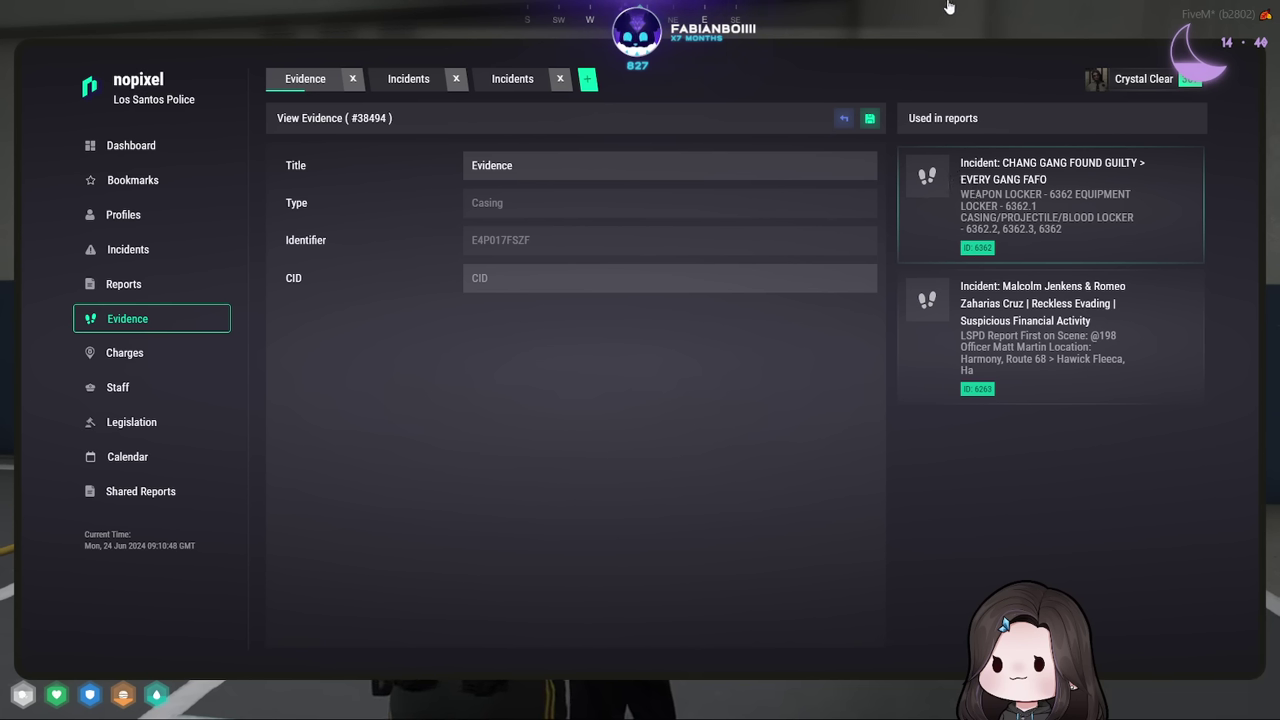
- Follow casing E4P017FSZF to Chang Gang incident #6362, rechecking record #38494 and incident #7183
click(1052, 222)
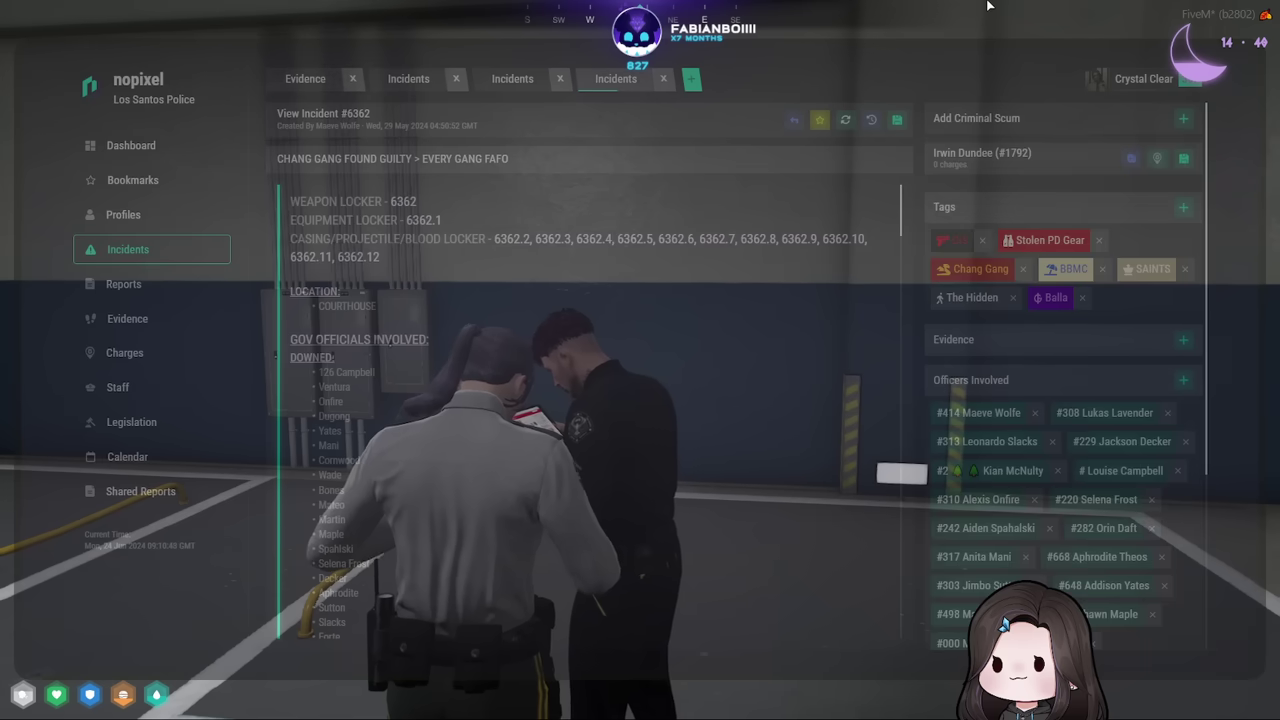
scroll(1075, 399, down, 3)
scroll(1060, 390, down, 3)
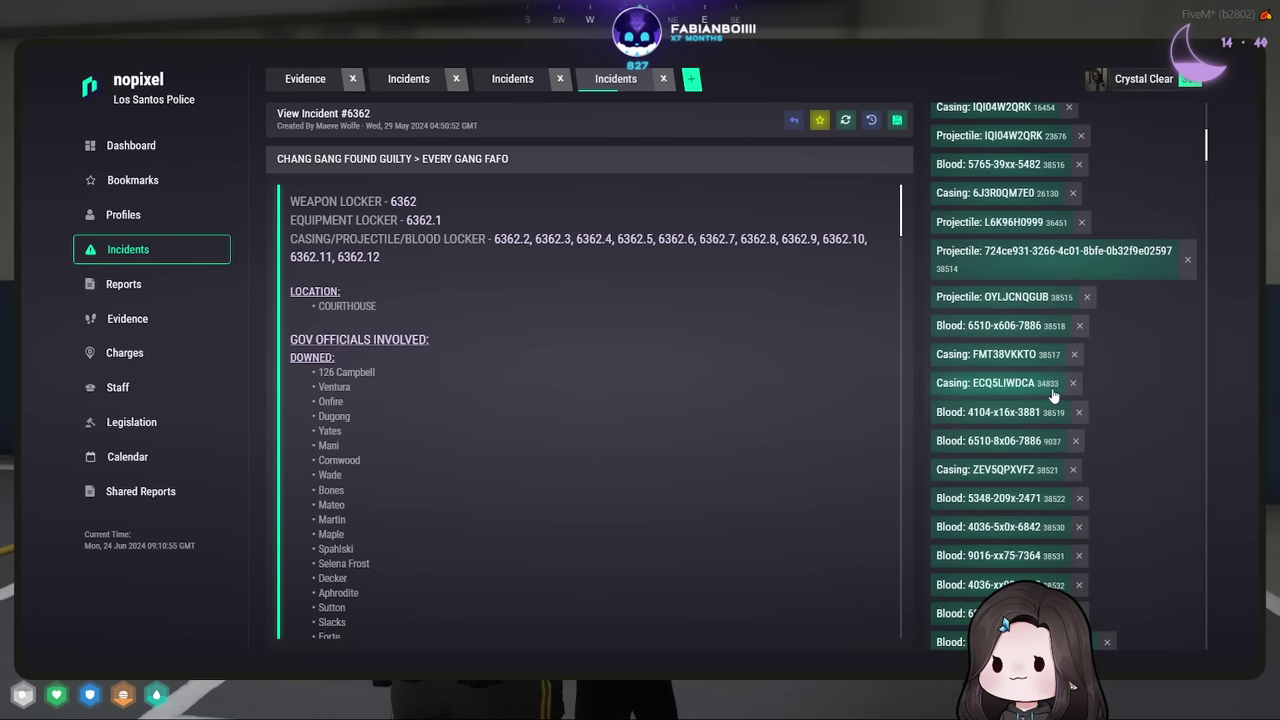
scroll(1050, 385, down, 3)
scroll(1048, 385, down, 3)
scroll(1048, 385, down, 3)
scroll(1048, 383, down, 3)
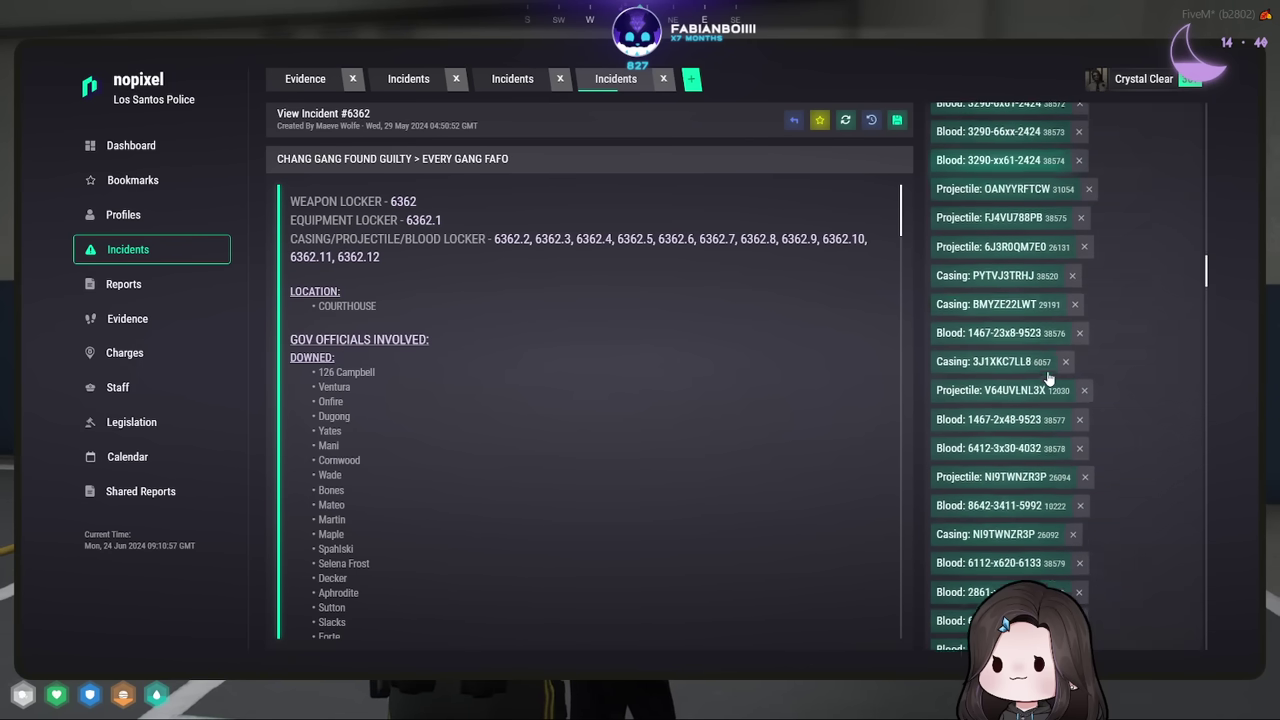
scroll(1048, 380, down, 3)
scroll(1048, 377, down, 3)
scroll(1048, 377, down, 3)
scroll(1047, 374, down, 3)
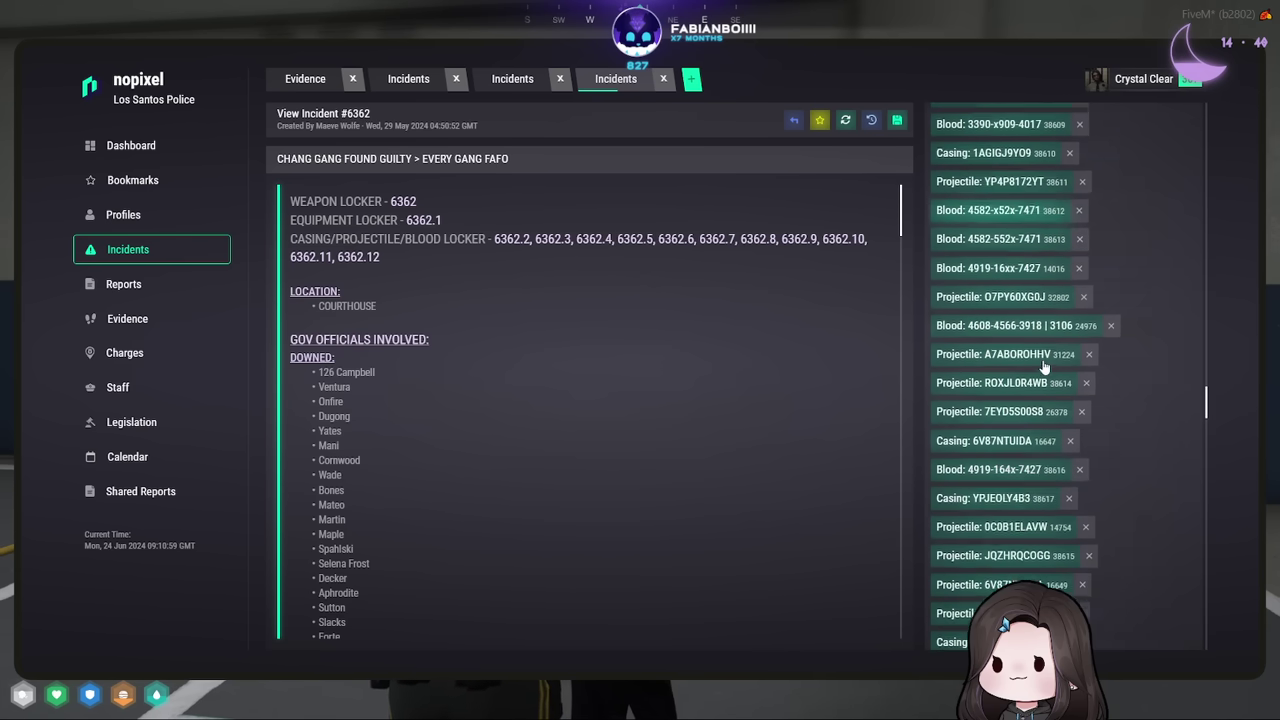
scroll(1046, 370, down, 3)
scroll(1045, 364, down, 3)
scroll(1045, 362, down, 3)
scroll(1043, 362, down, 3)
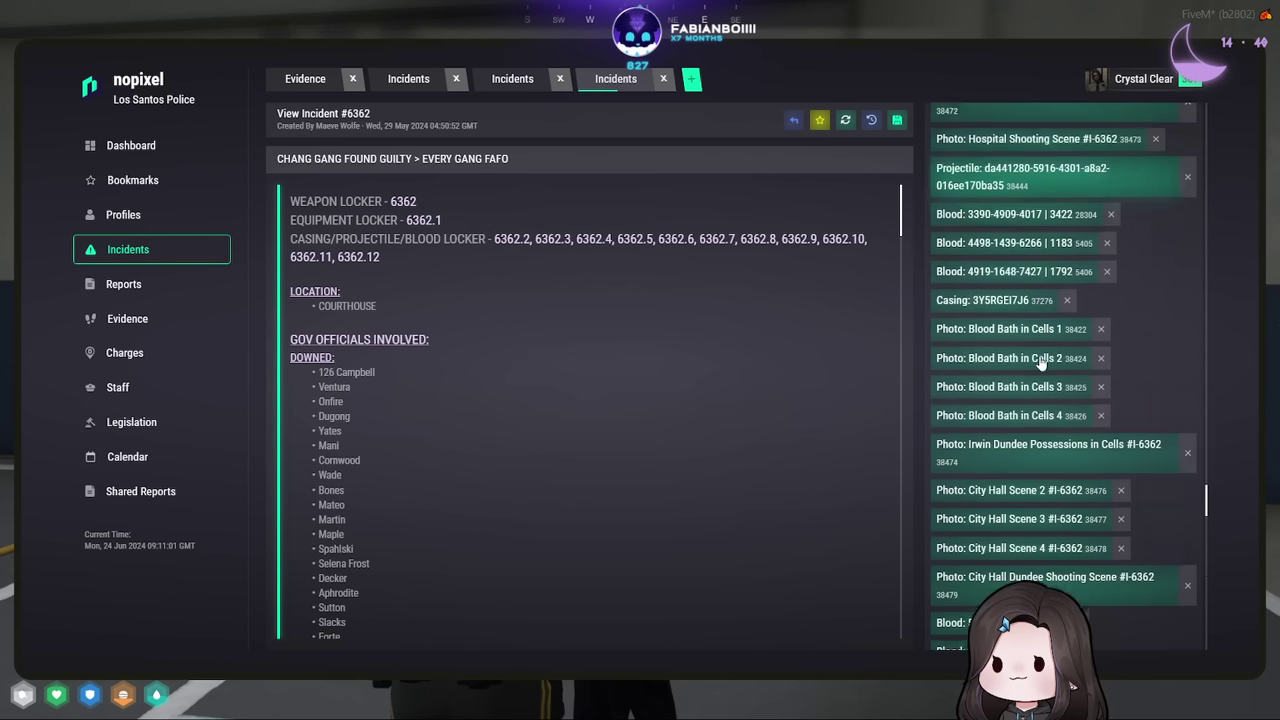
scroll(1041, 362, down, 3)
scroll(1039, 362, down, 2)
scroll(1039, 362, down, 3)
scroll(1039, 362, down, 3)
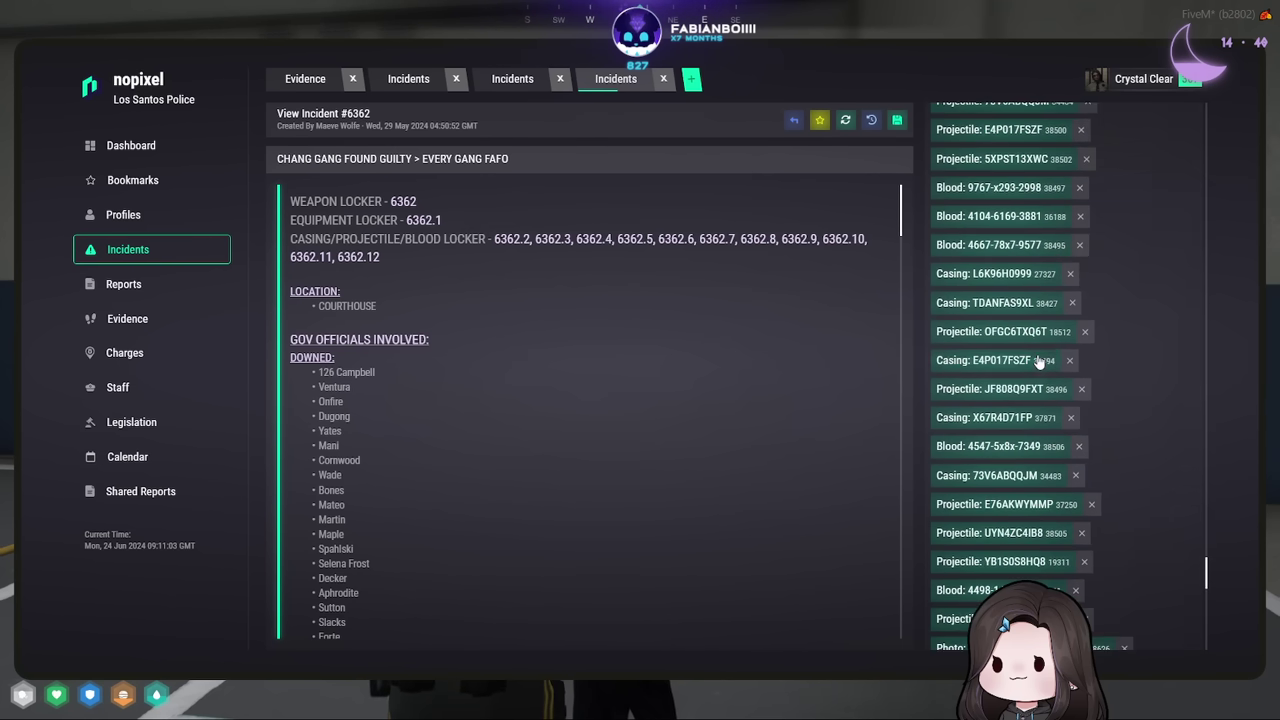
scroll(1039, 362, down, 3)
scroll(1039, 362, down, 3)
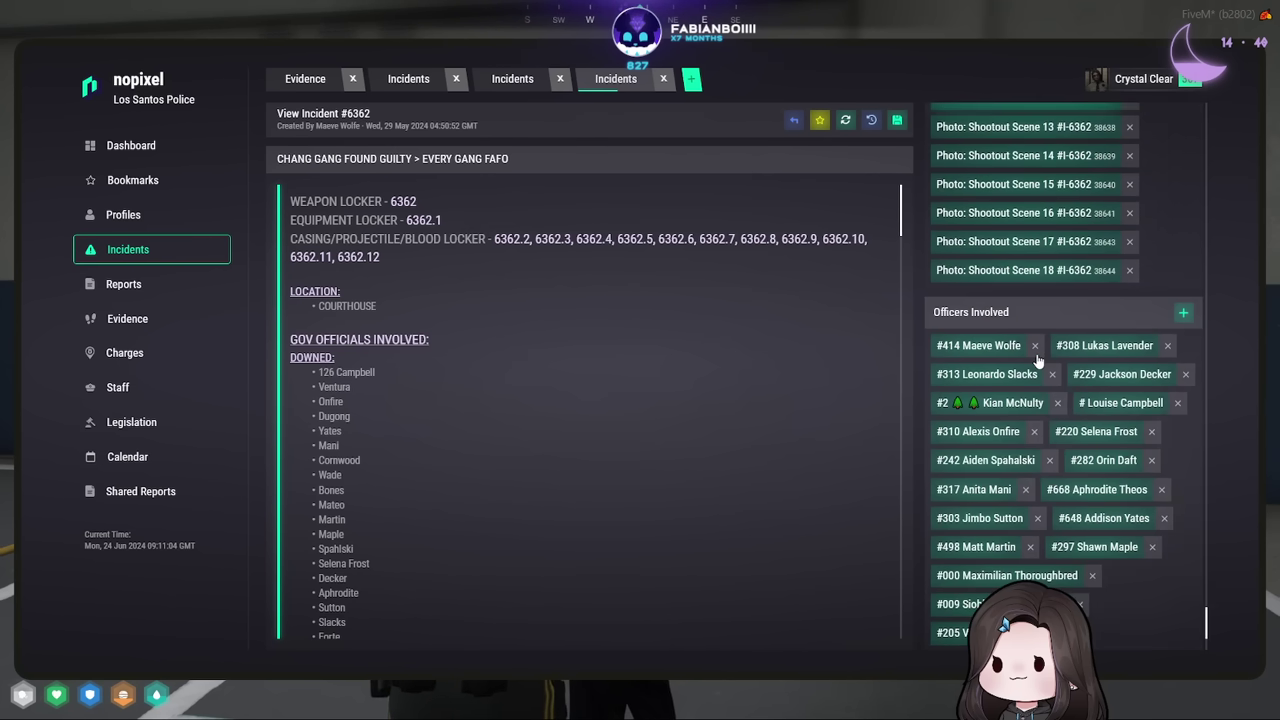
click(308, 82)
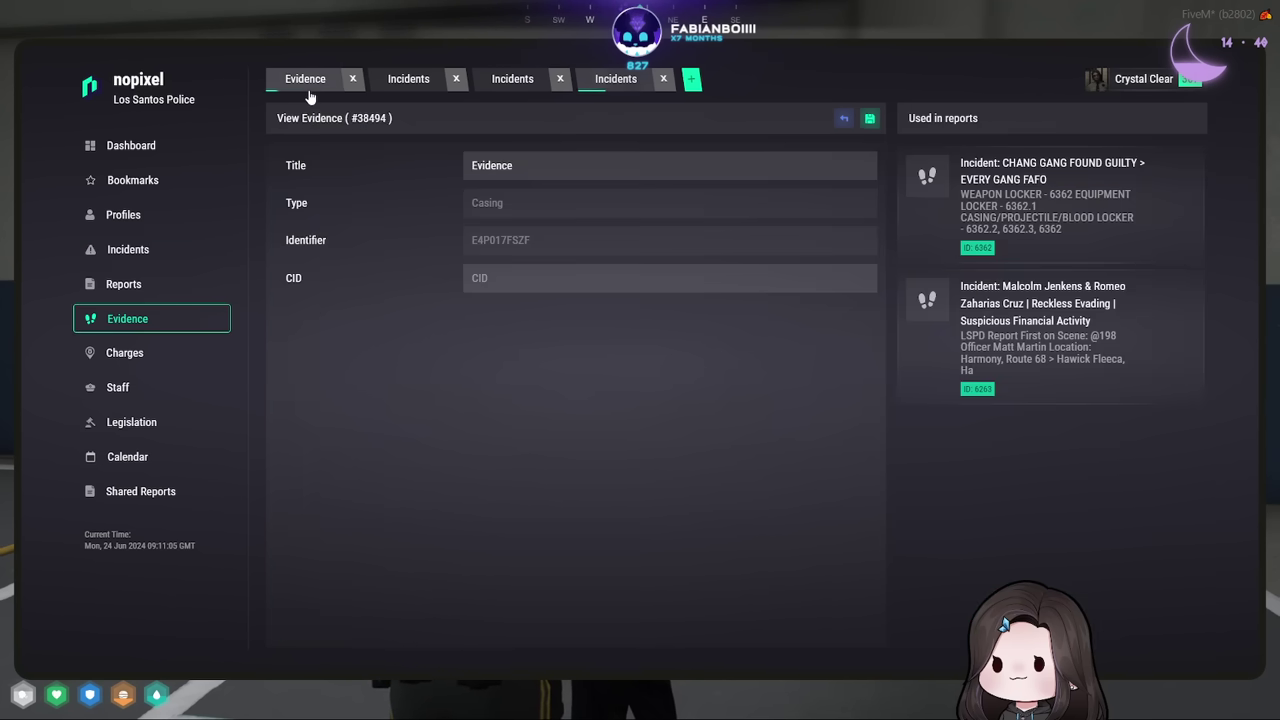
click(397, 84)
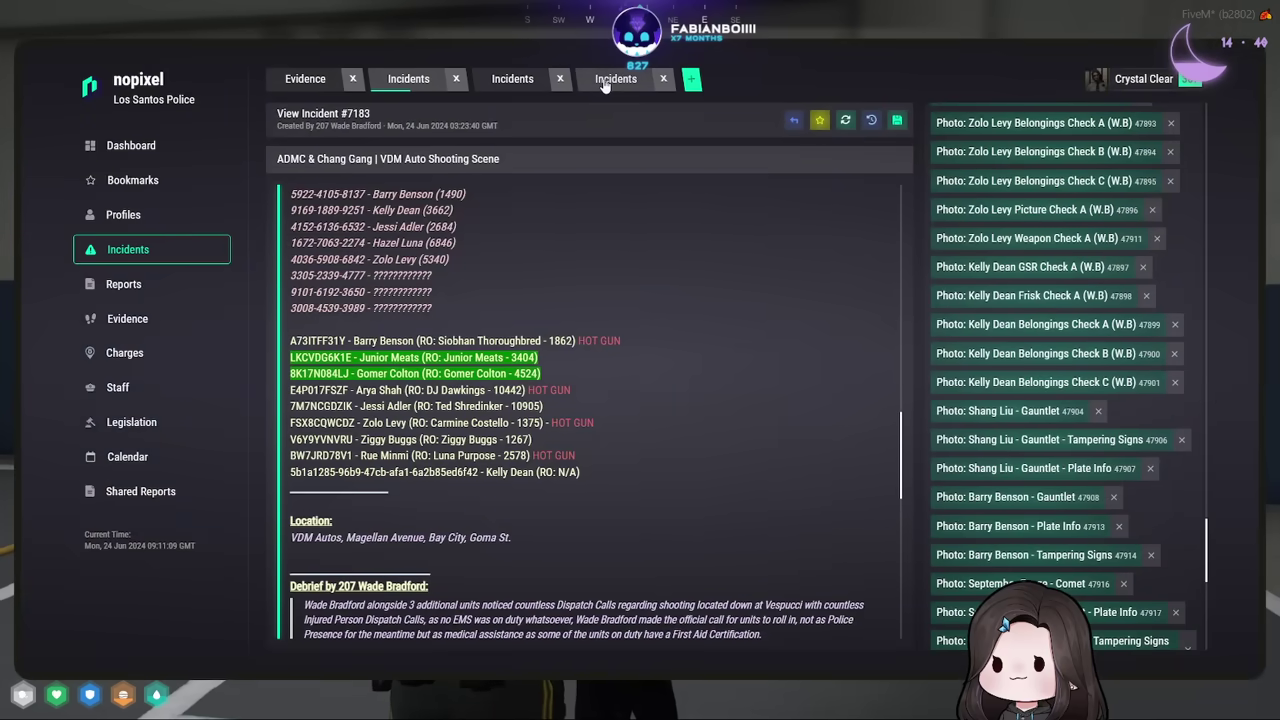
click(604, 84)
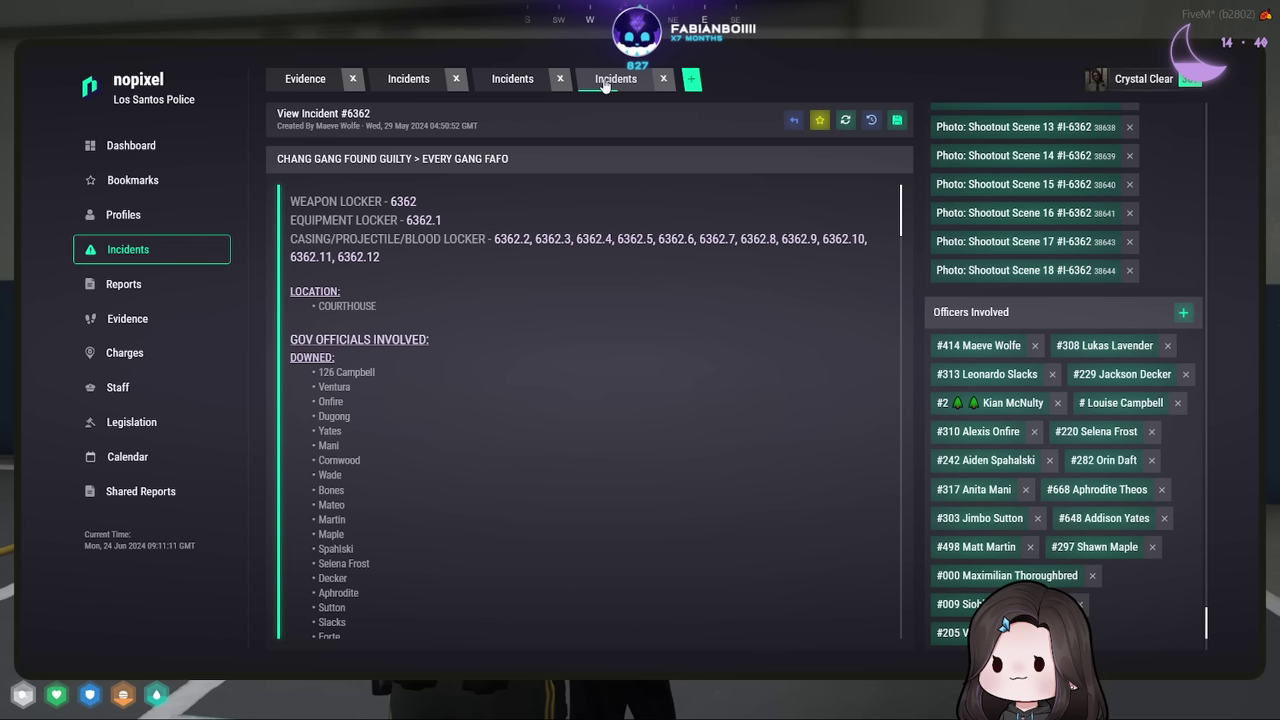
scroll(1120, 375, down, 3)
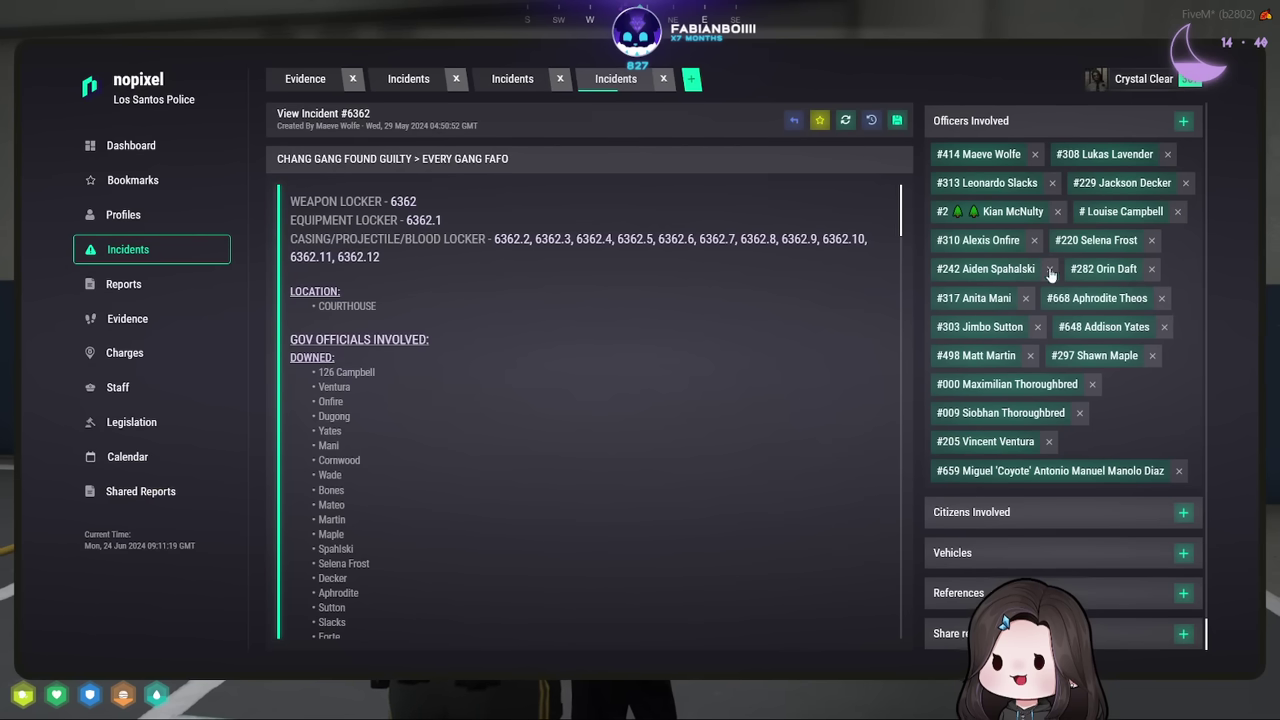
scroll(1074, 331, up, 5)
scroll(1074, 331, up, 3)
scroll(620, 387, down, 3)
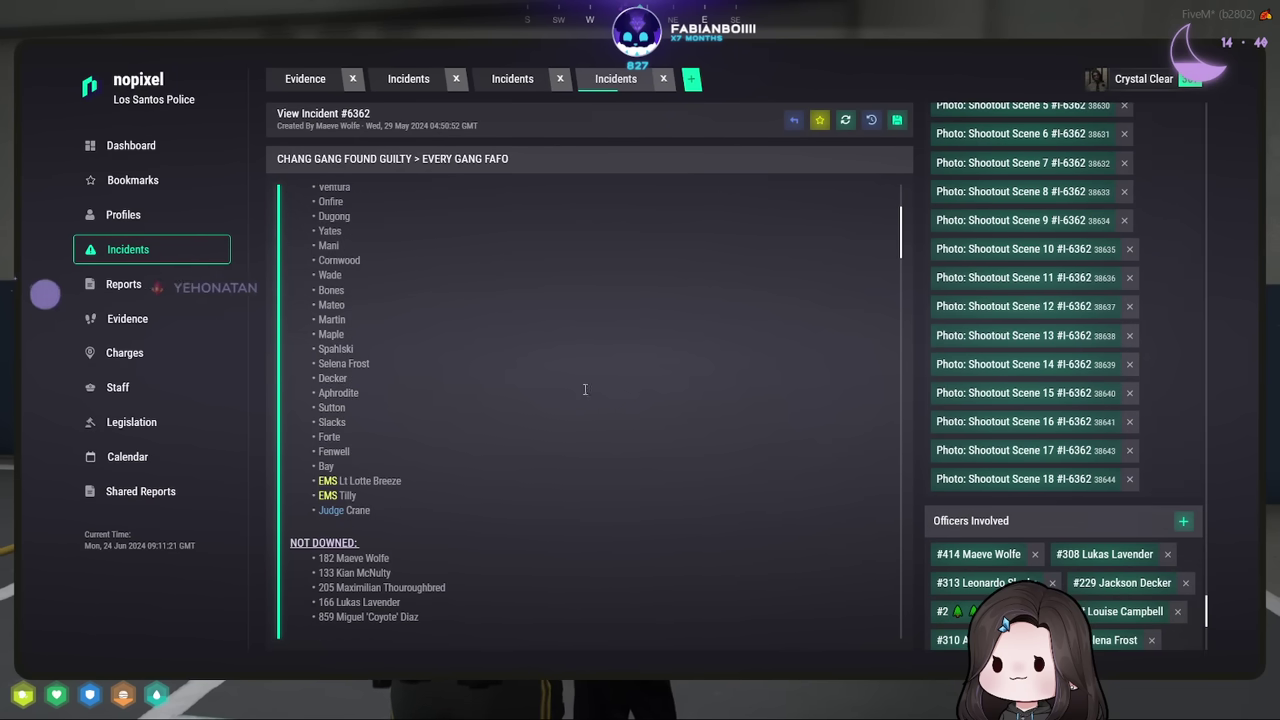
scroll(560, 388, down, 2)
scroll(510, 388, down, 2)
scroll(482, 388, down, 2)
scroll(481, 388, down, 2)
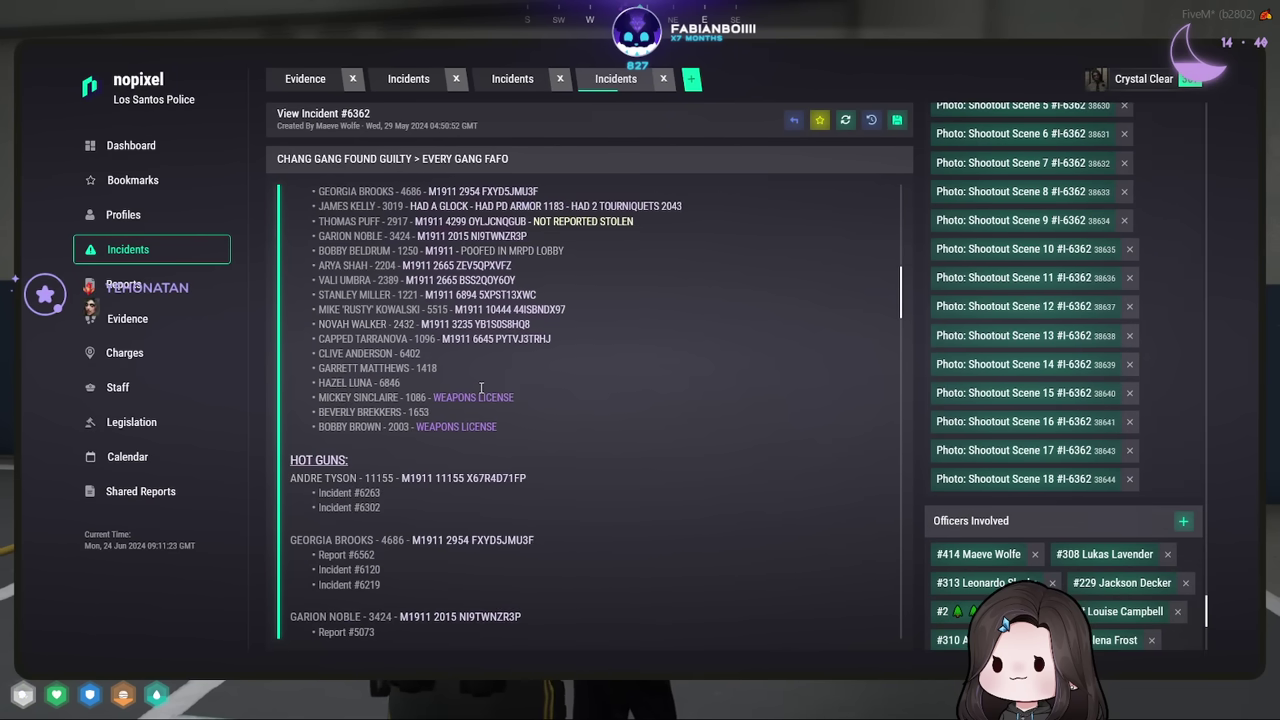
scroll(480, 388, down, 1)
scroll(478, 388, down, 3)
scroll(478, 388, down, 2)
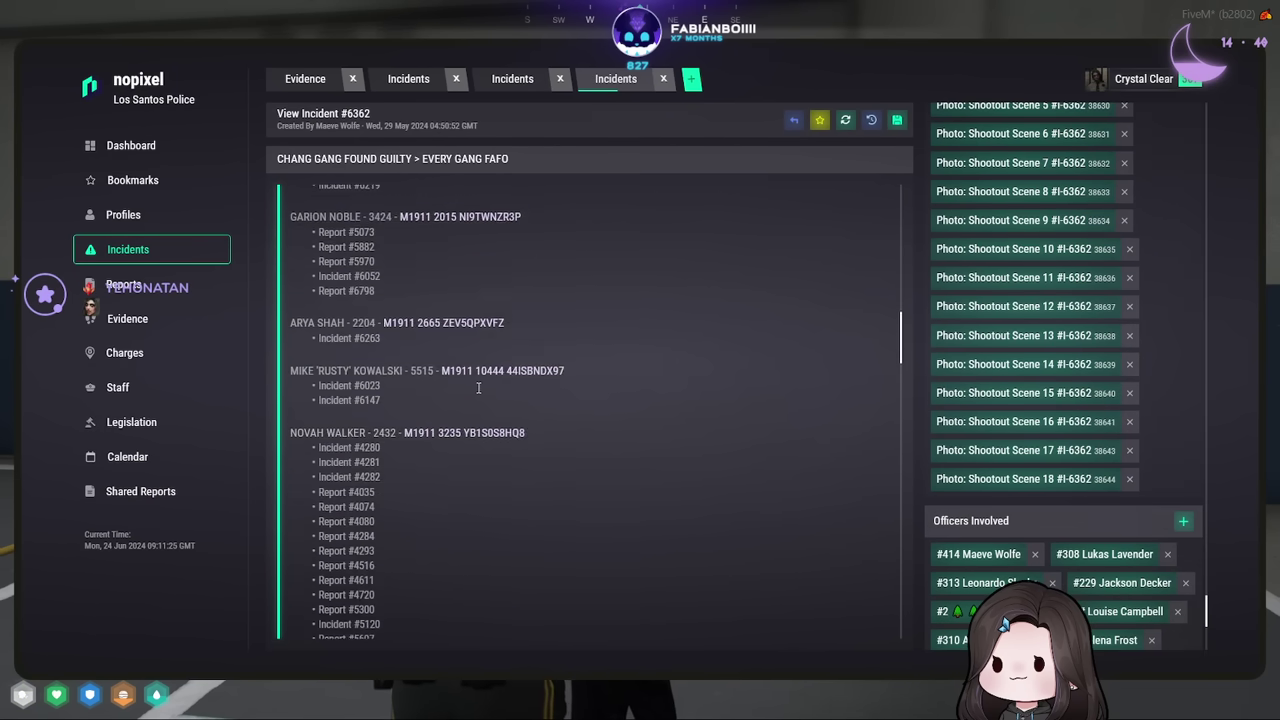
scroll(478, 388, down, 1)
scroll(478, 388, down, 1)
key(Escape)
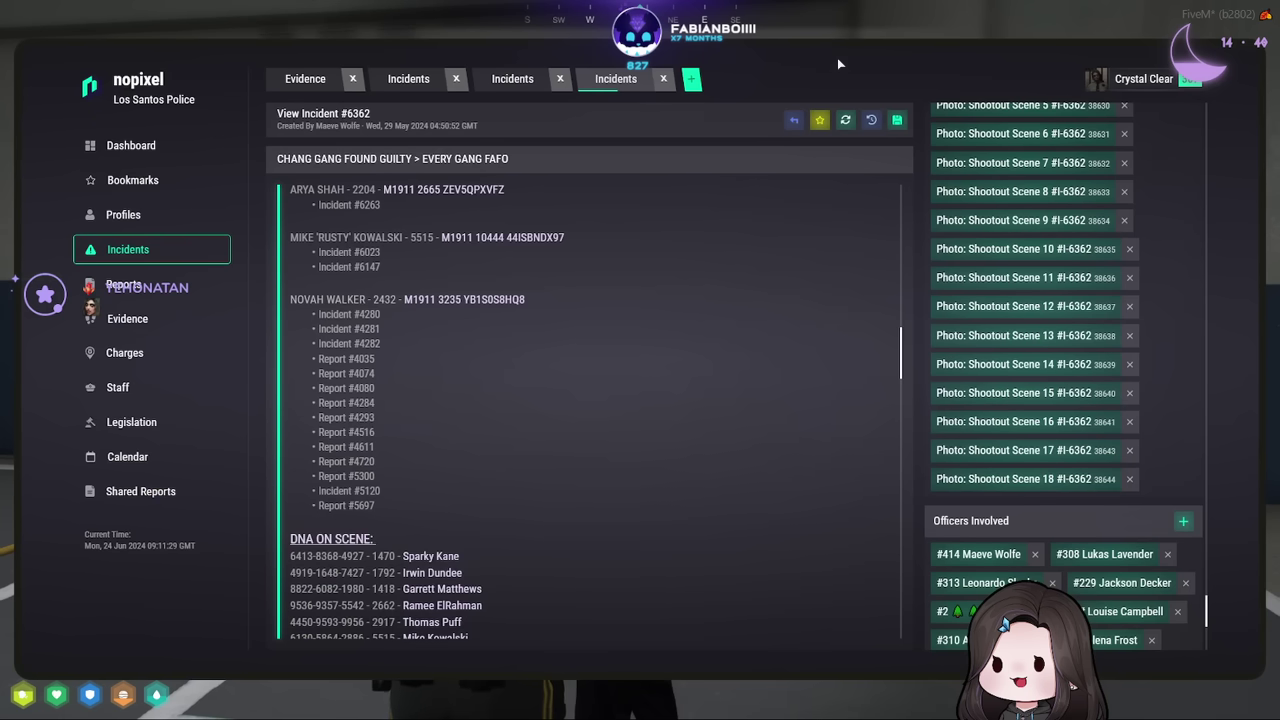
scroll(797, 254, down, 3)
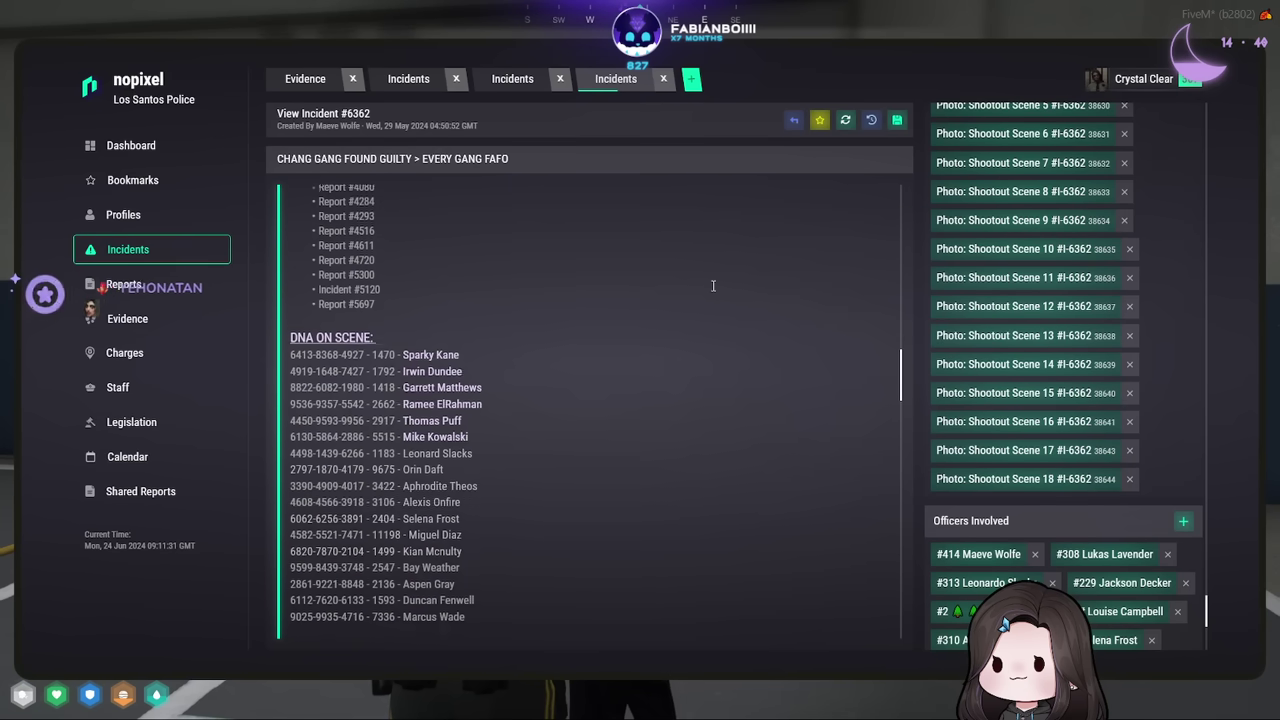
scroll(713, 286, down, 2)
scroll(961, 281, up, 5)
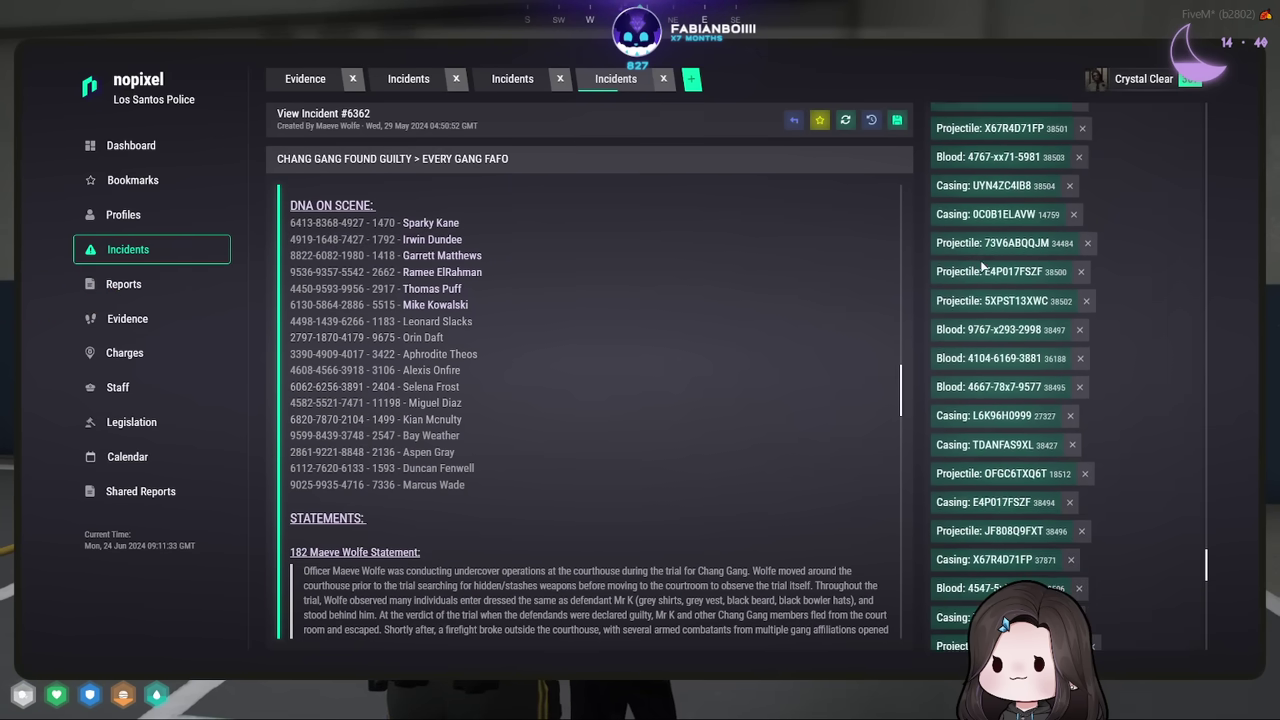
scroll(961, 281, up, 4)
scroll(516, 369, up, 5)
scroll(560, 350, up, 5)
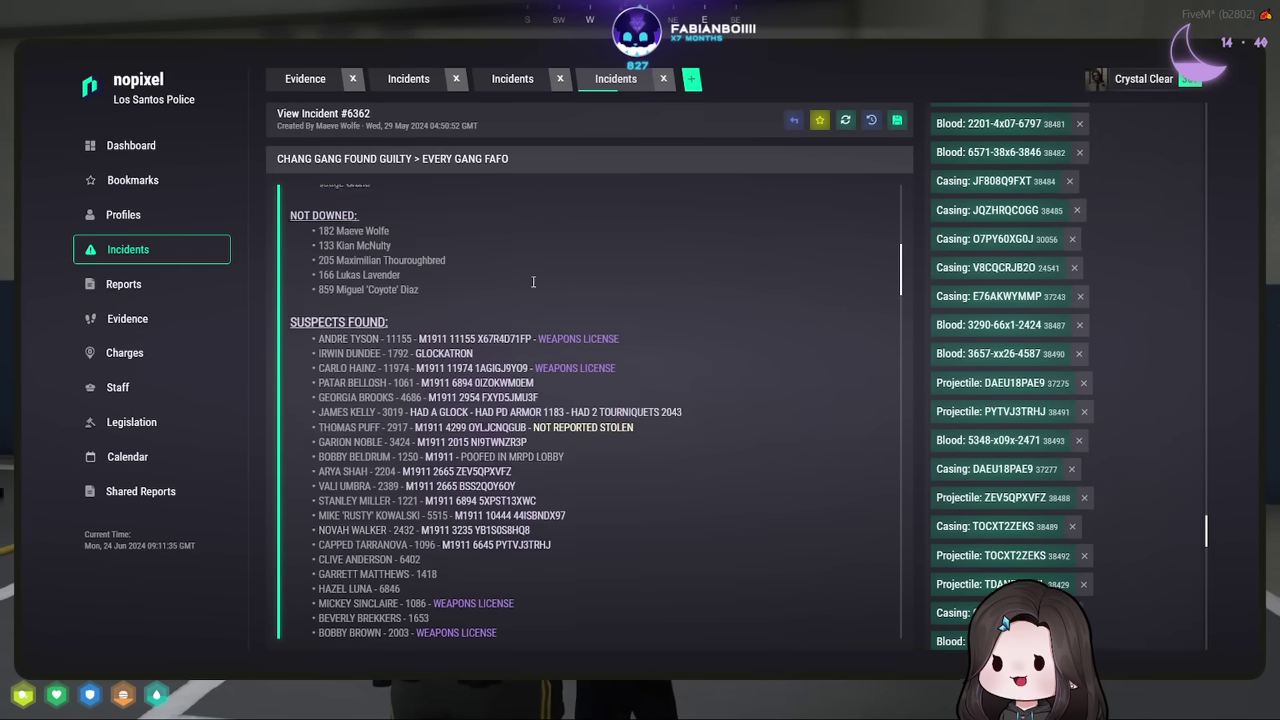
scroll(610, 325, up, 5)
scroll(656, 303, up, 3)
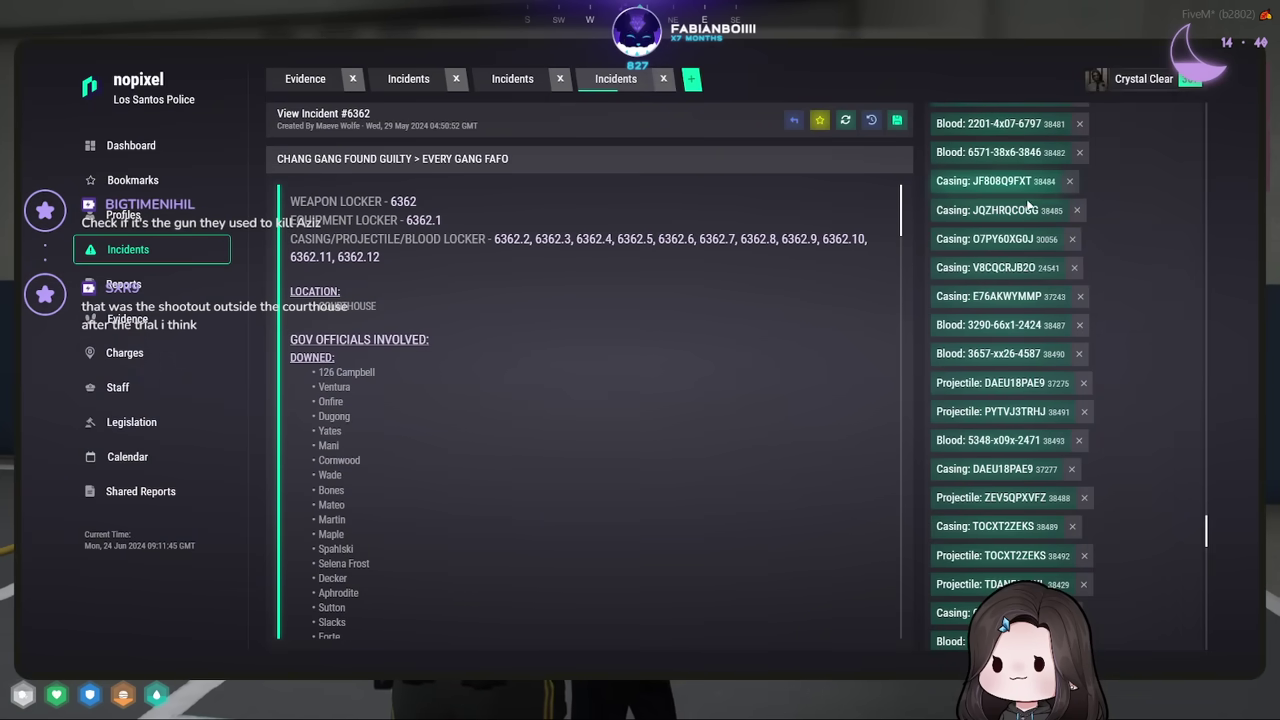
scroll(1038, 210, down, 5)
scroll(1035, 230, down, 5)
scroll(1015, 300, down, 5)
scroll(1012, 313, down, 3)
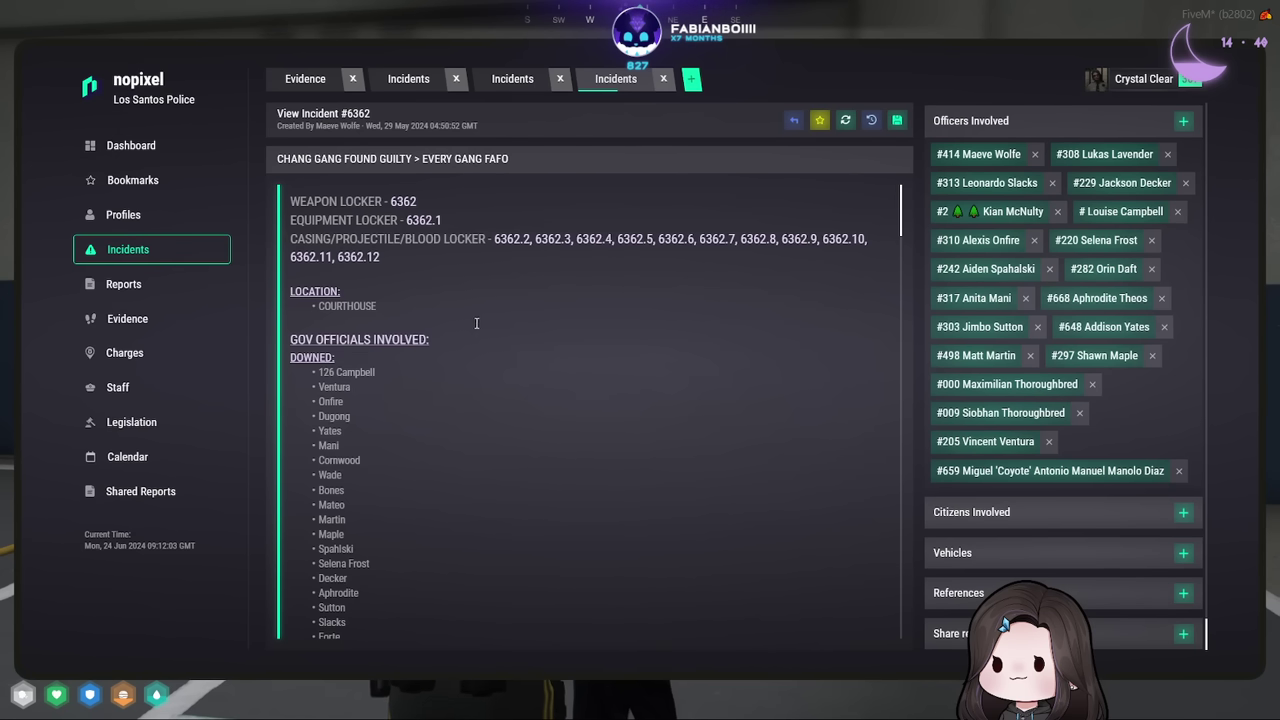
scroll(476, 323, down, 2)
scroll(472, 300, down, 5)
scroll(472, 300, down, 1)
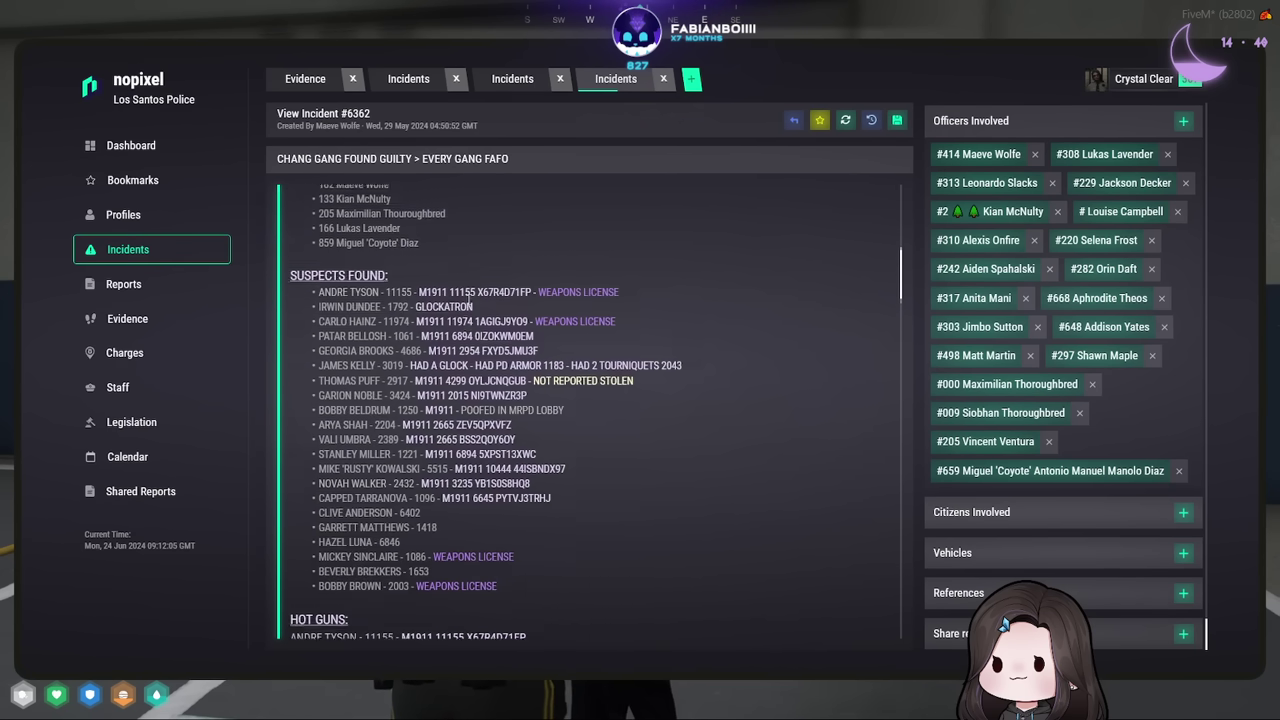
scroll(472, 306, down, 1)
scroll(470, 304, down, 3)
scroll(466, 303, down, 2)
scroll(464, 302, down, 1)
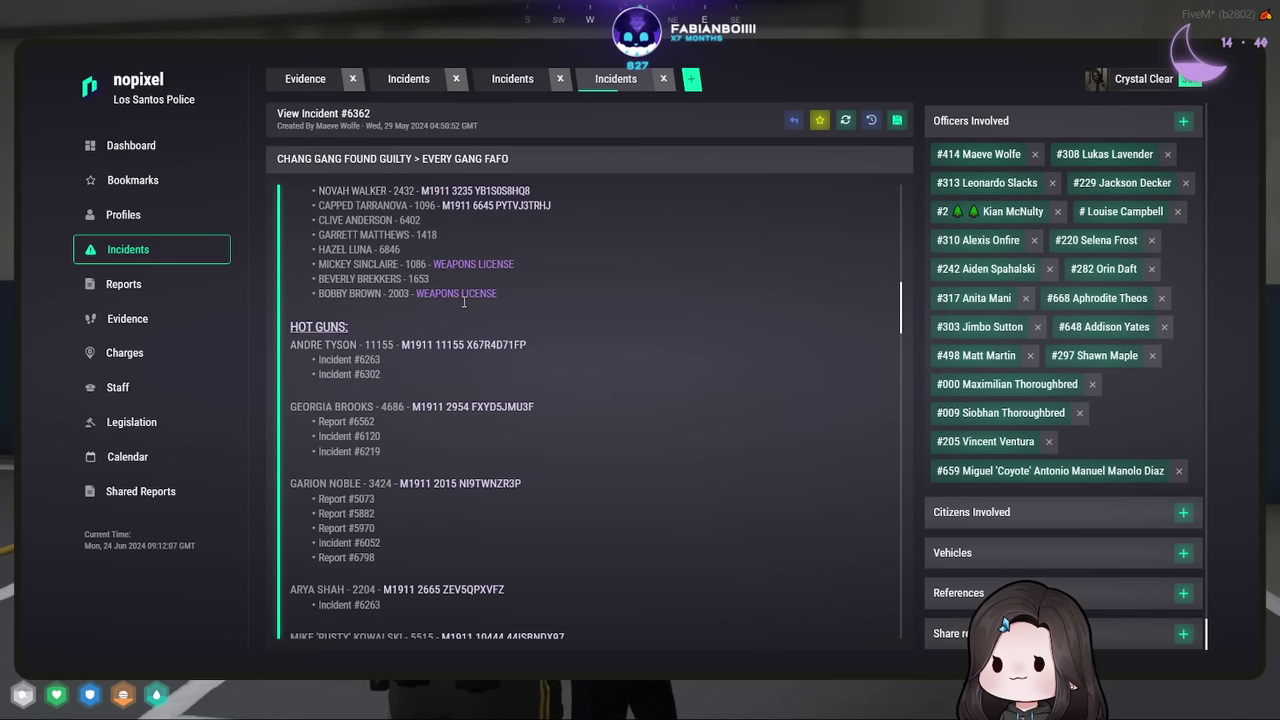
scroll(464, 302, down, 3)
scroll(466, 300, down, 3)
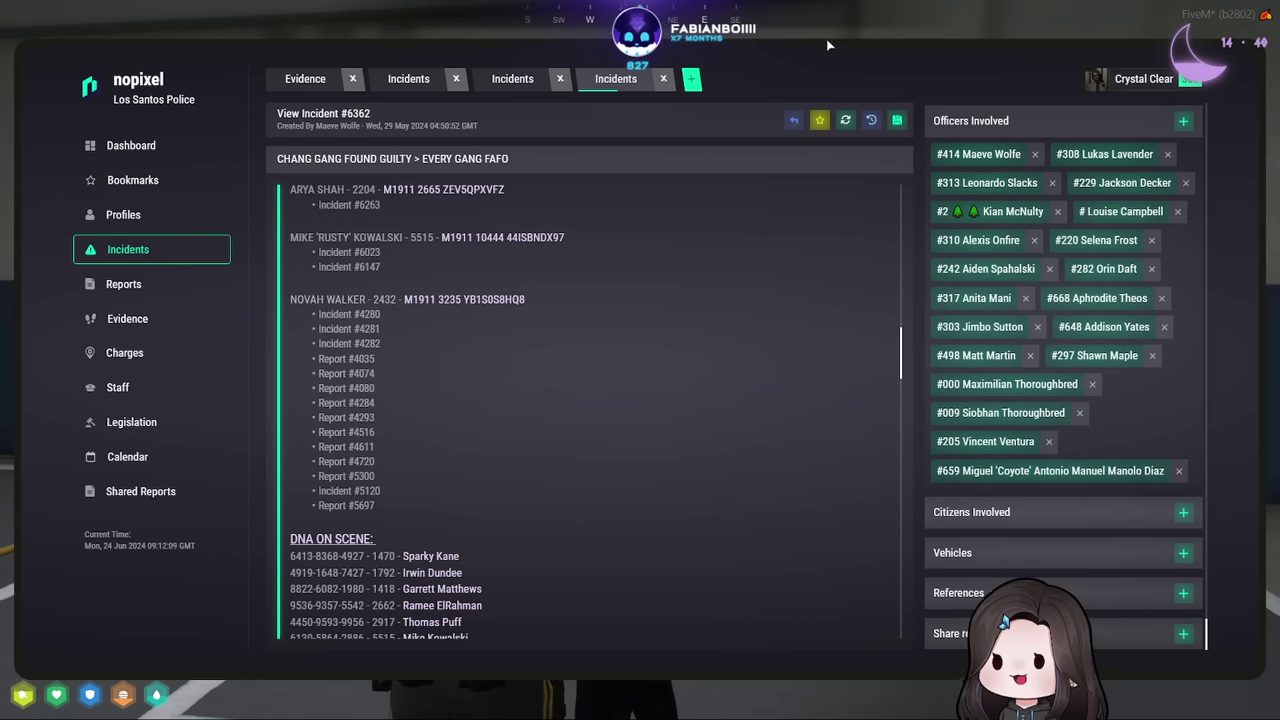
scroll(835, 30, down, 4)
scroll(848, 10, down, 2)
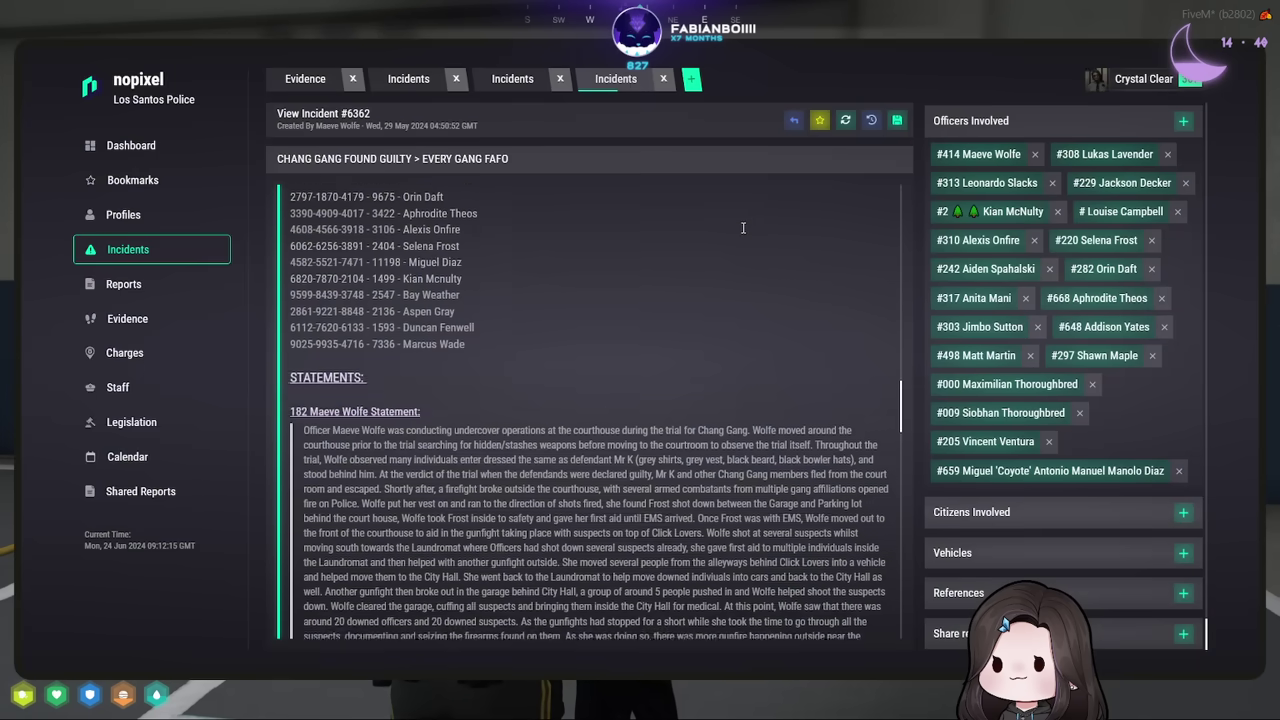
scroll(740, 215, down, 3)
scroll(740, 215, down, 3)
scroll(740, 215, up, 3)
scroll(532, 273, up, 3)
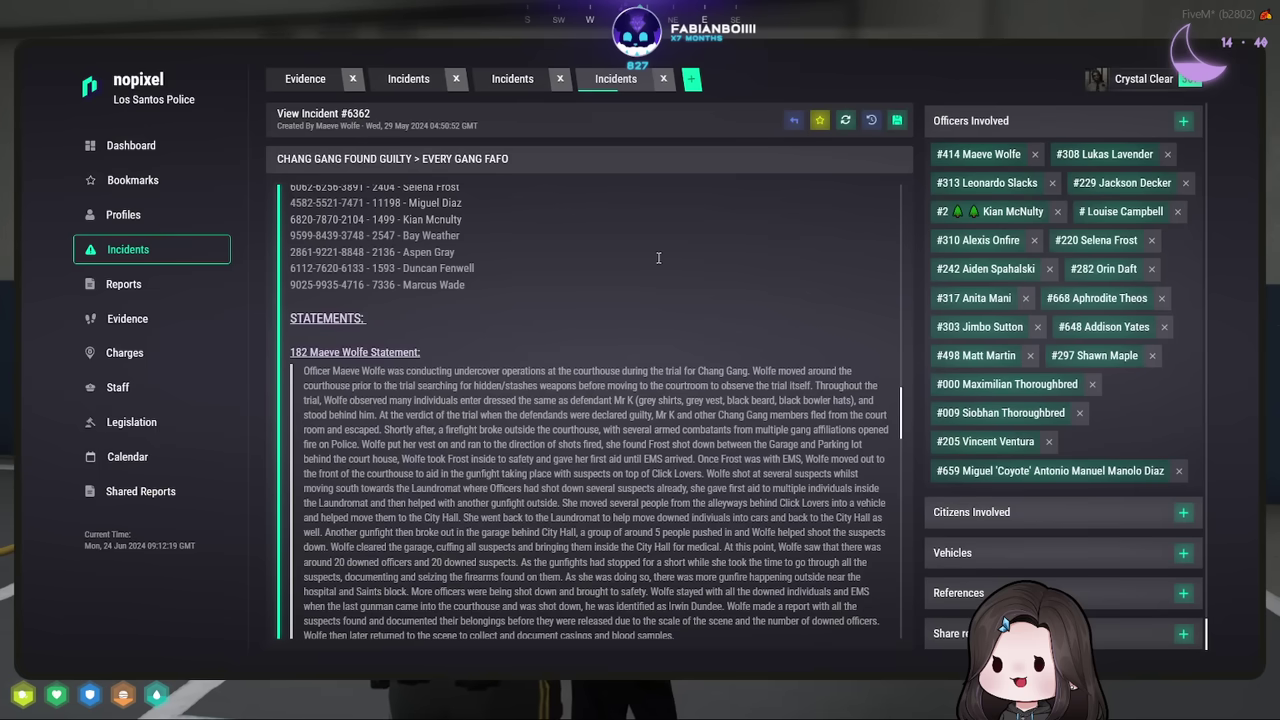
scroll(615, 257, down, 3)
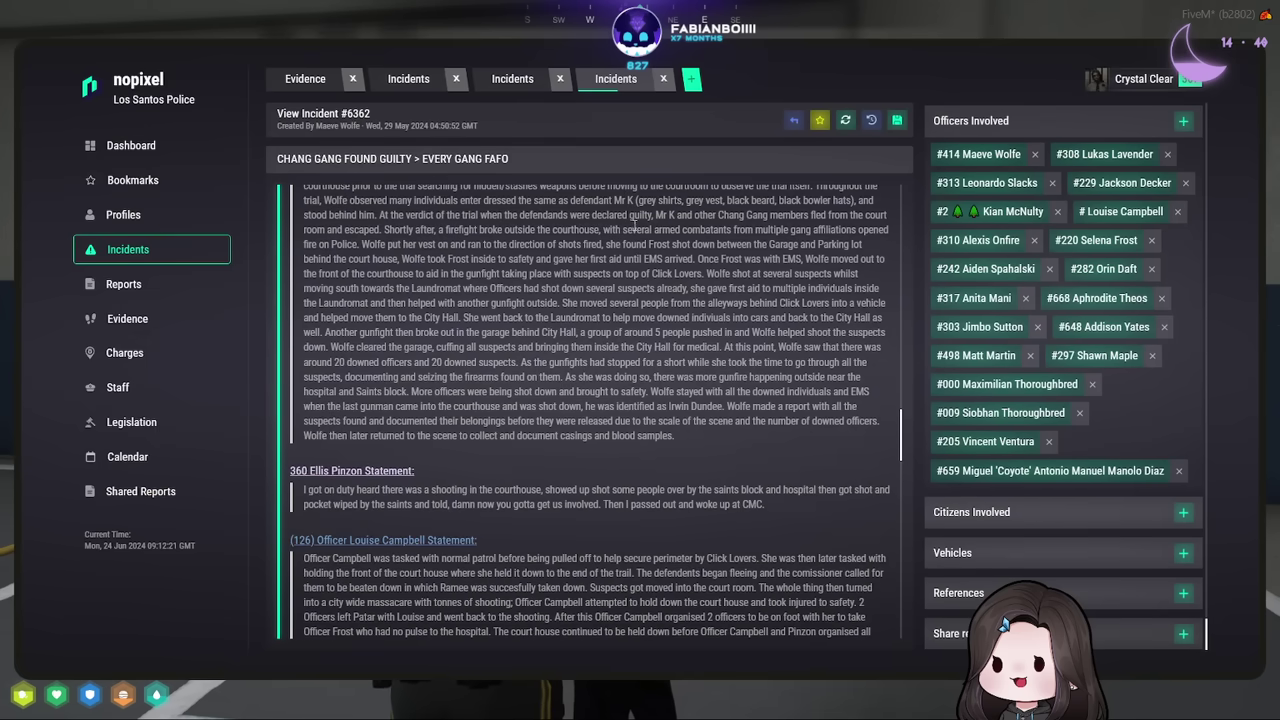
scroll(633, 223, up, 3)
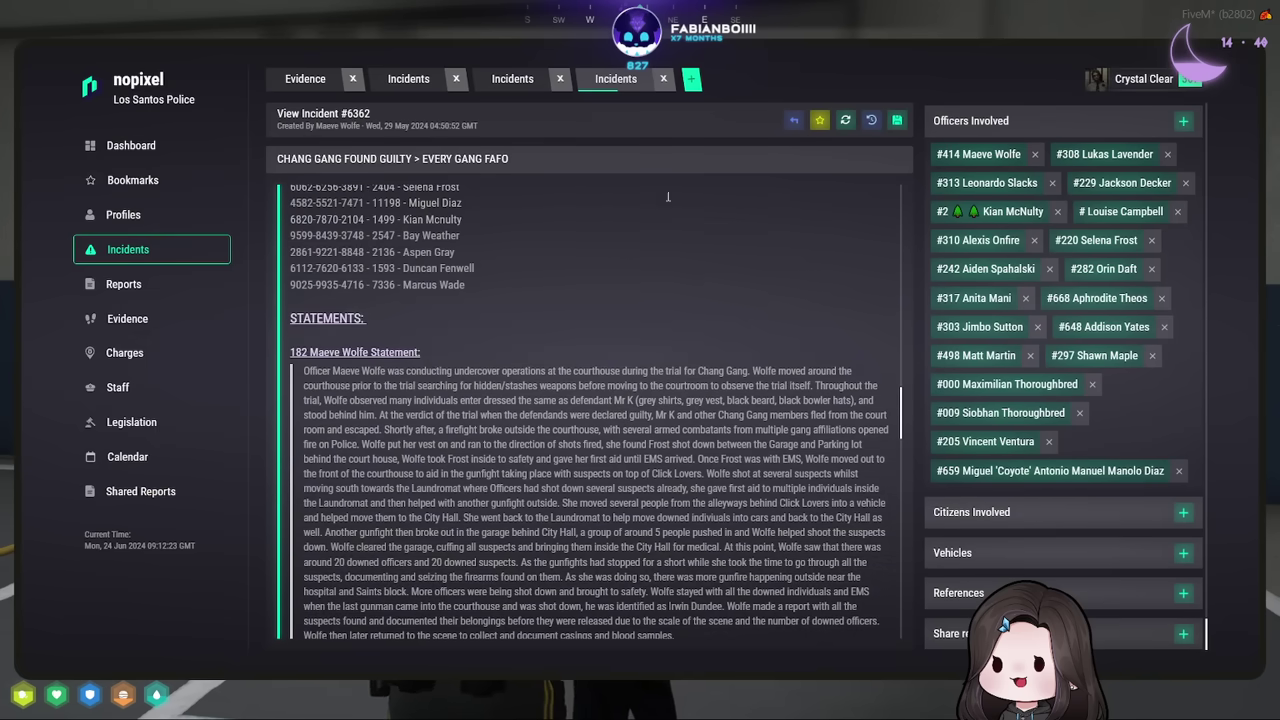
scroll(1000, 284, down, 5)
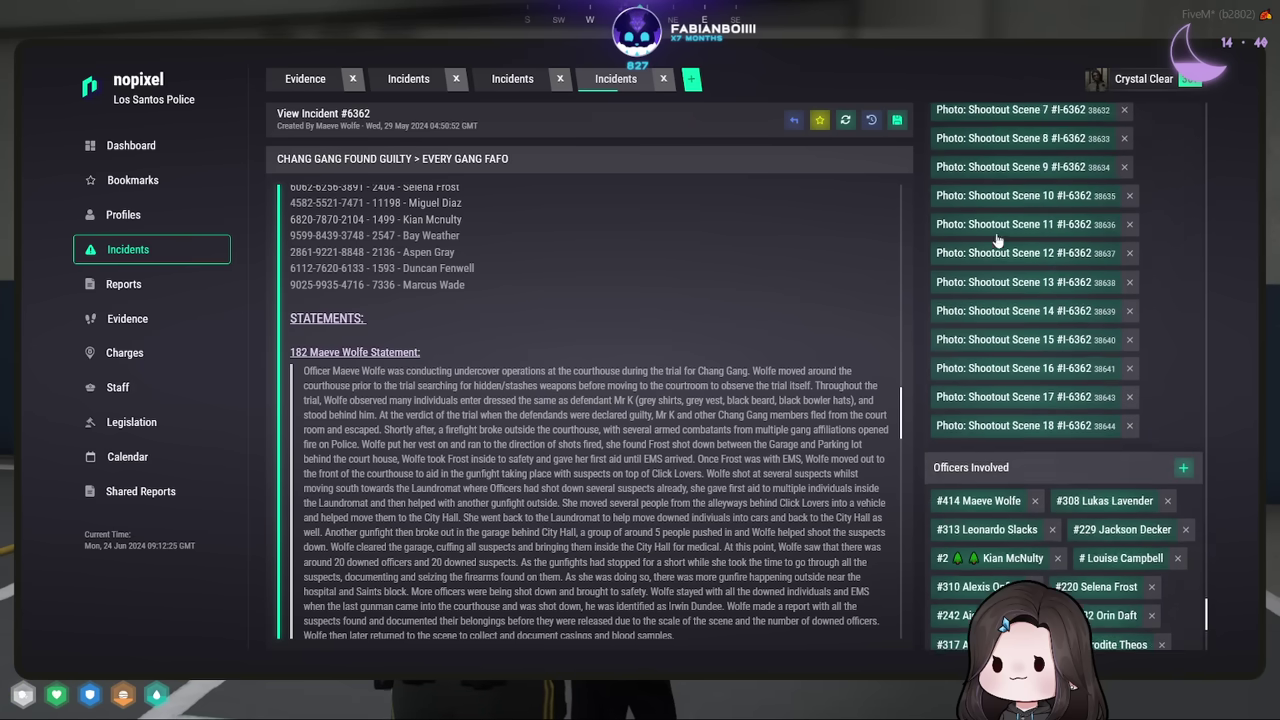
scroll(992, 250, down, 5)
scroll(985, 210, down, 5)
scroll(977, 163, down, 3)
scroll(985, 180, up, 5)
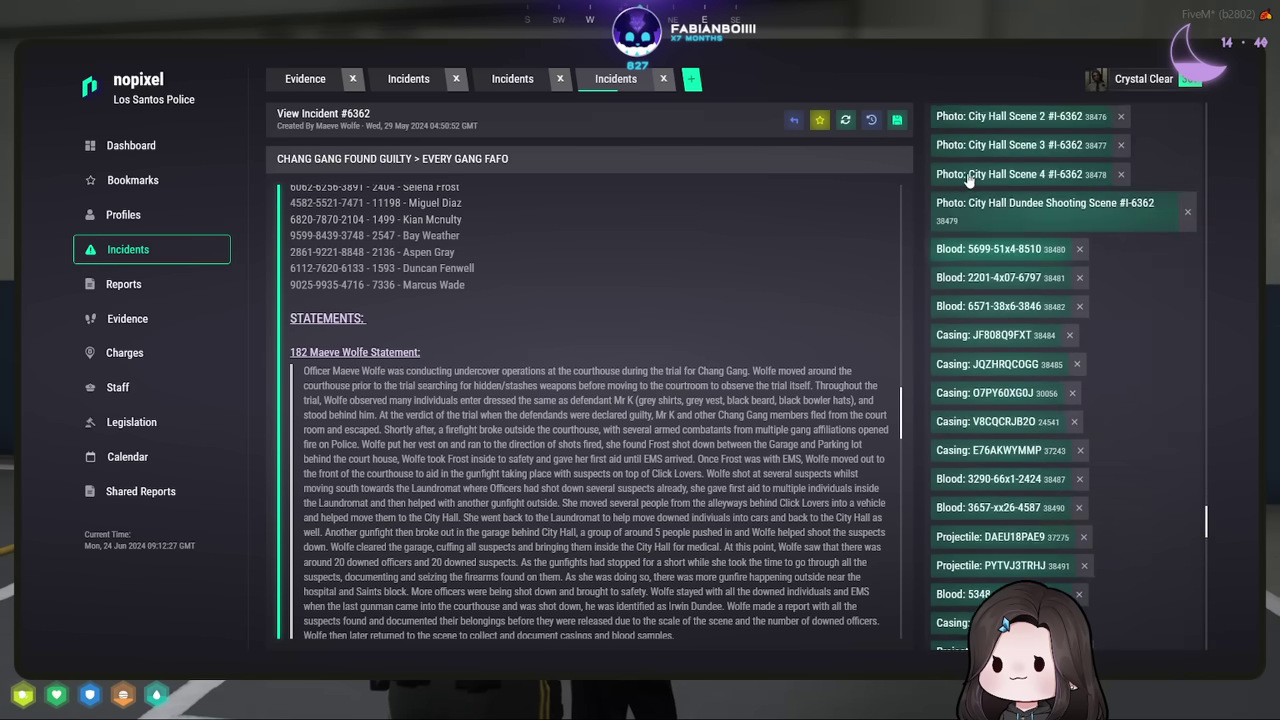
scroll(995, 200, up, 5)
scroll(1005, 220, up, 5)
scroll(1015, 240, up, 3)
scroll(1010, 232, up, 5)
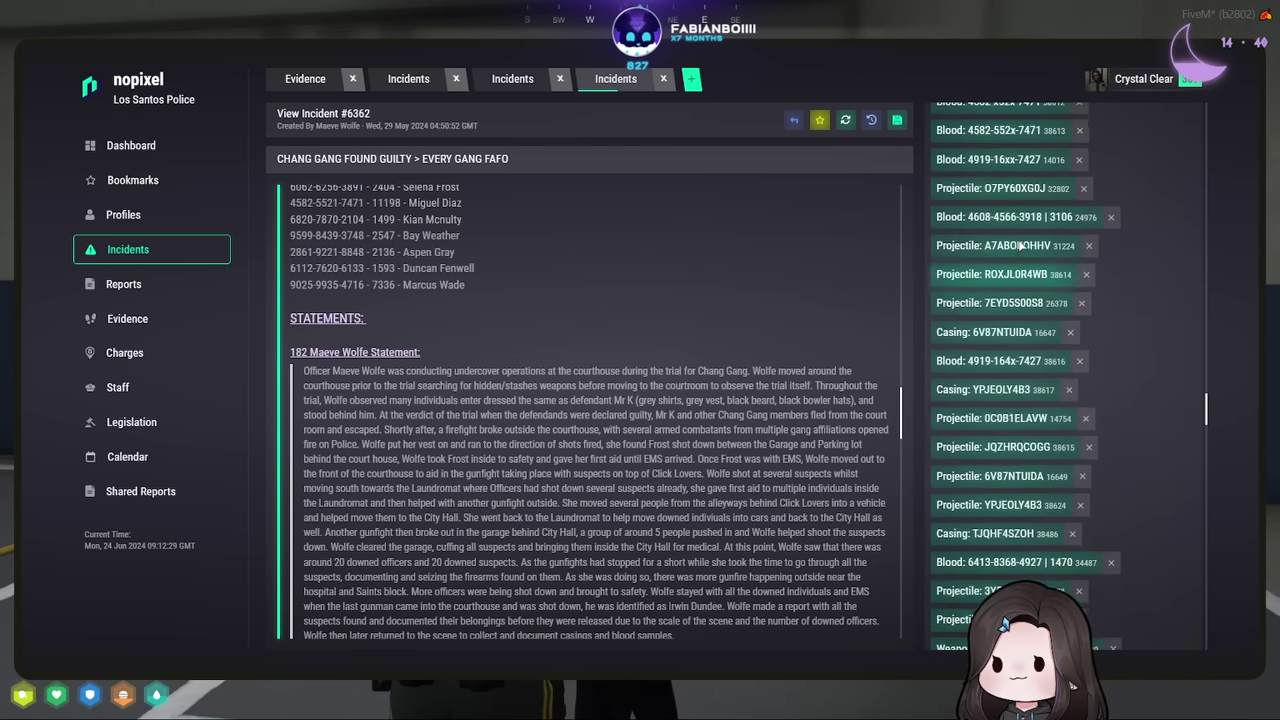
scroll(990, 215, up, 5)
scroll(965, 198, up, 5)
scroll(940, 182, up, 5)
scroll(930, 175, up, 5)
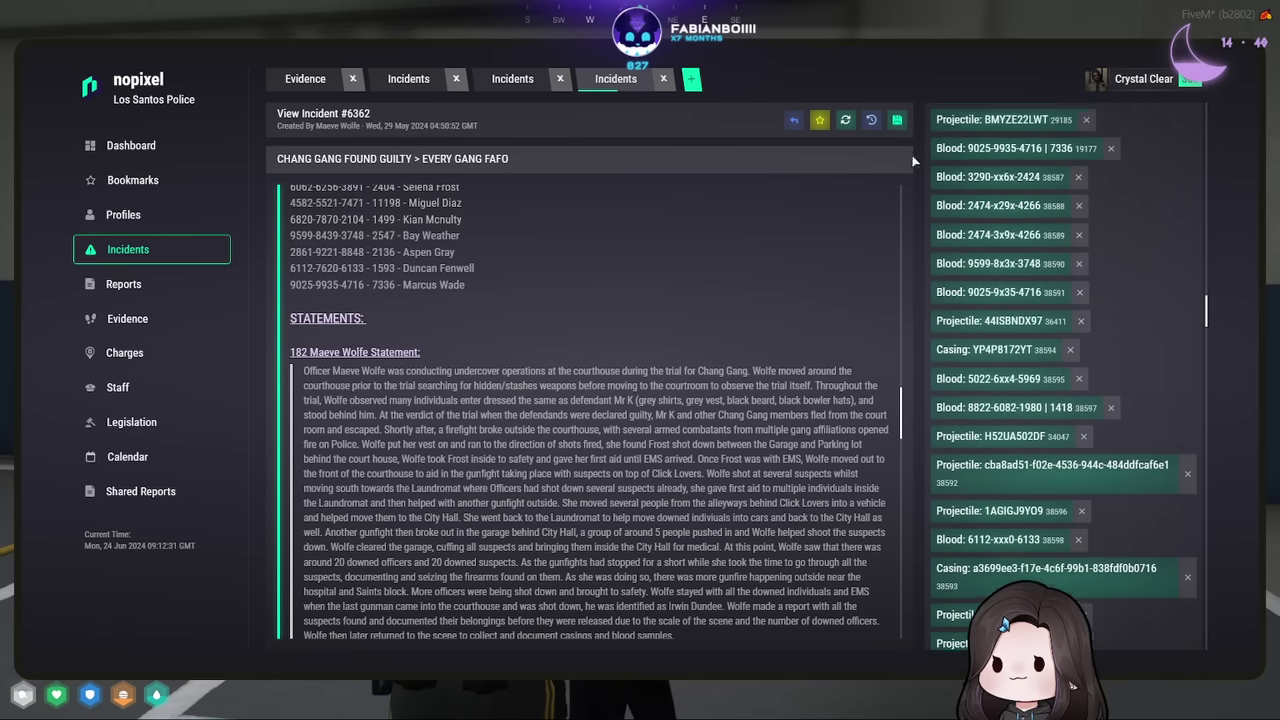
scroll(935, 178, up, 3)
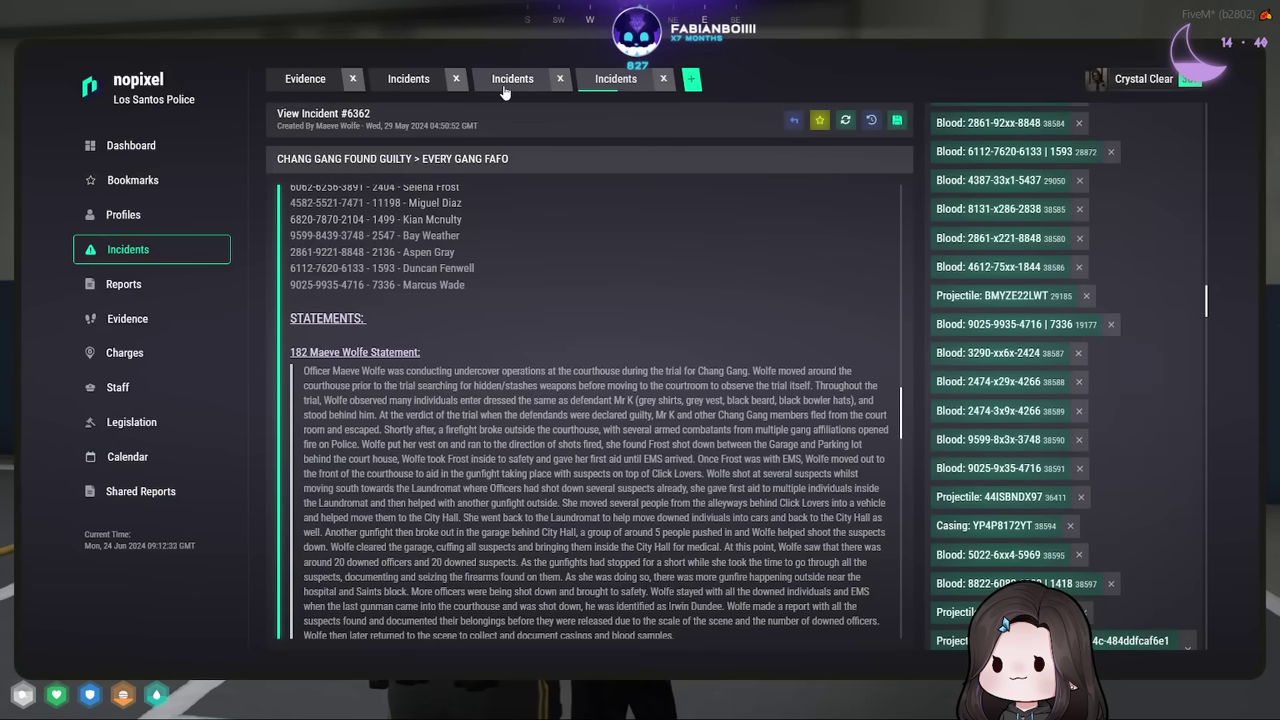
- Open Cypress Shooting incident #5862 and copy its ID
click(510, 80)
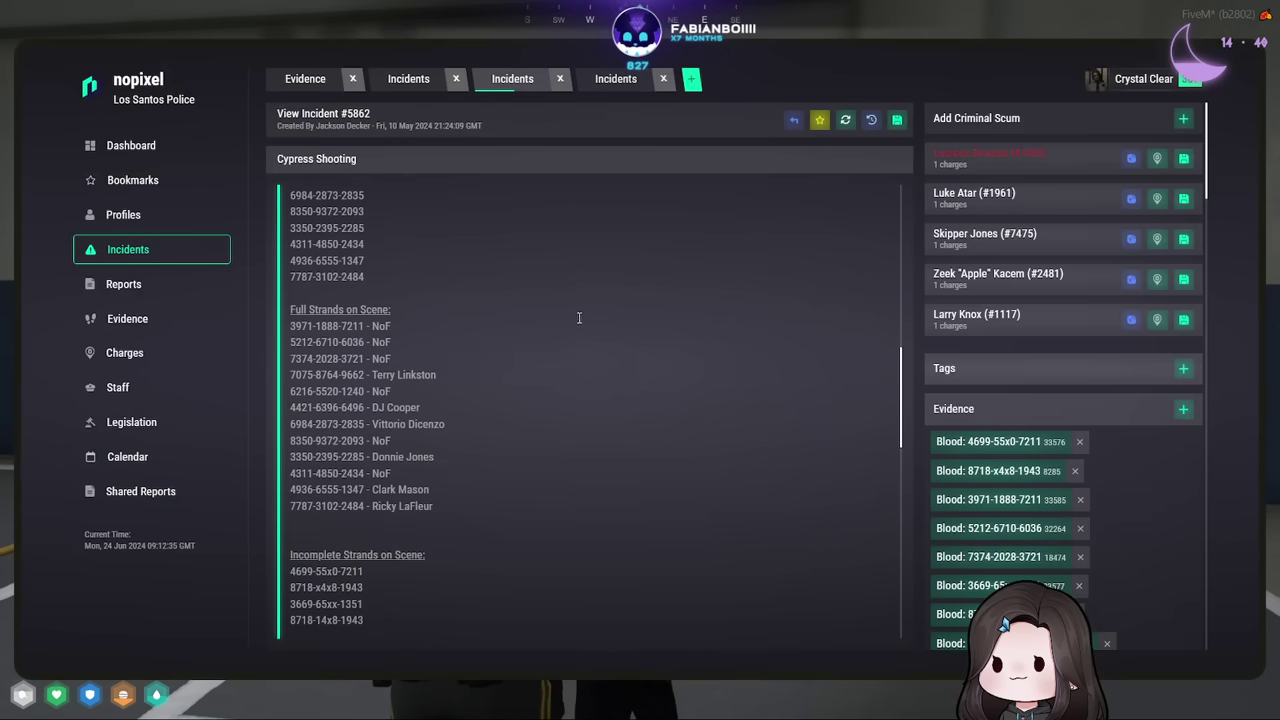
scroll(600, 315, up, 3)
scroll(575, 312, up, 1)
scroll(566, 307, up, 4)
scroll(566, 307, up, 2)
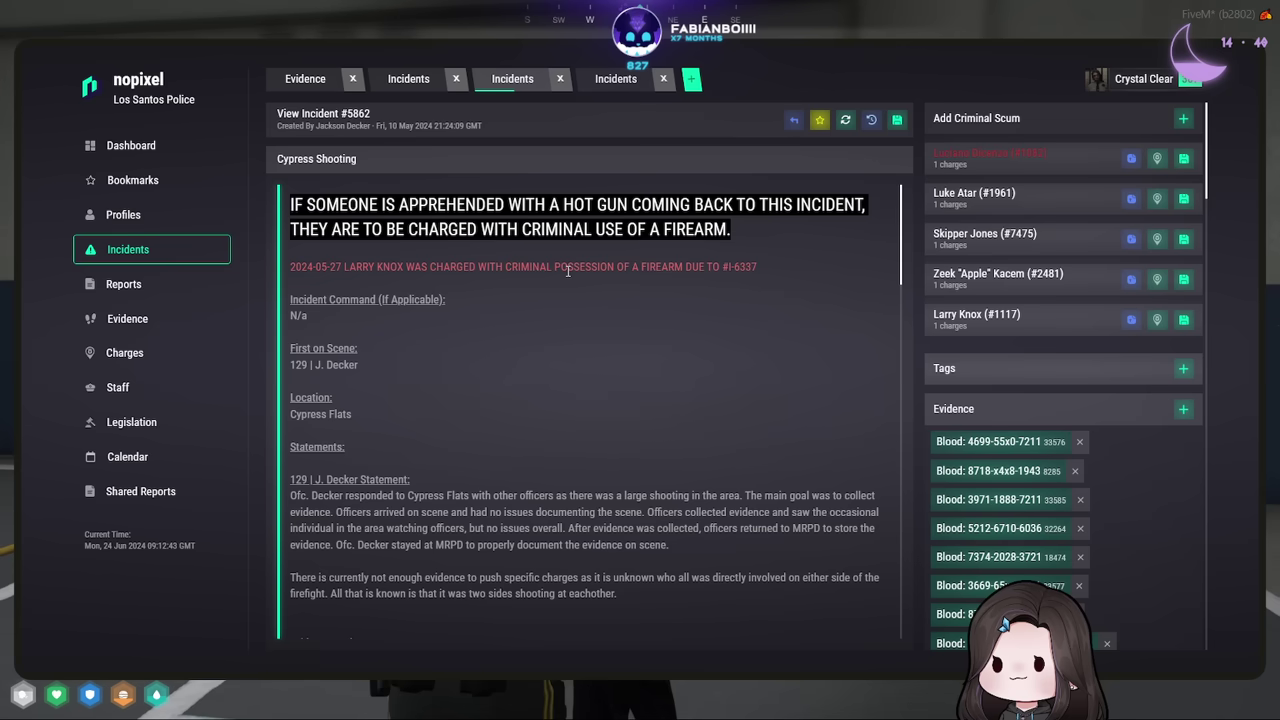
click(358, 116)
- Return through casing record #38494 to incident #7183's gun serial list
click(306, 84)
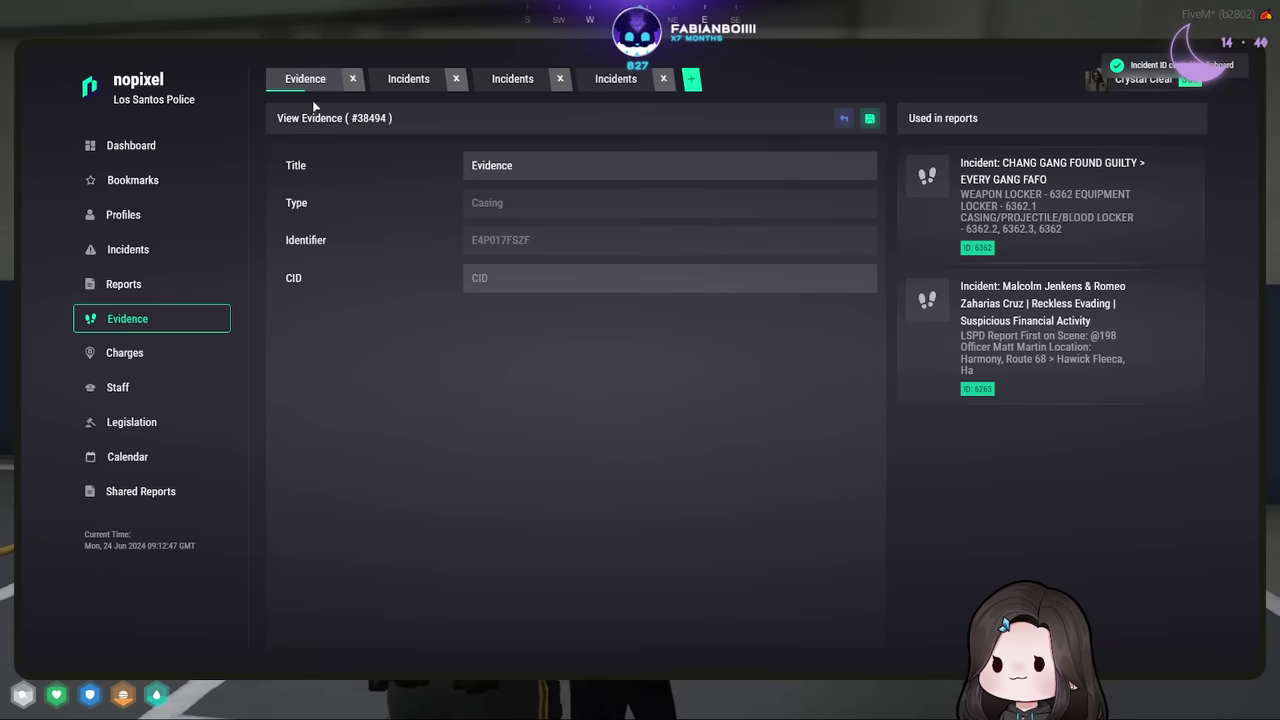
click(408, 84)
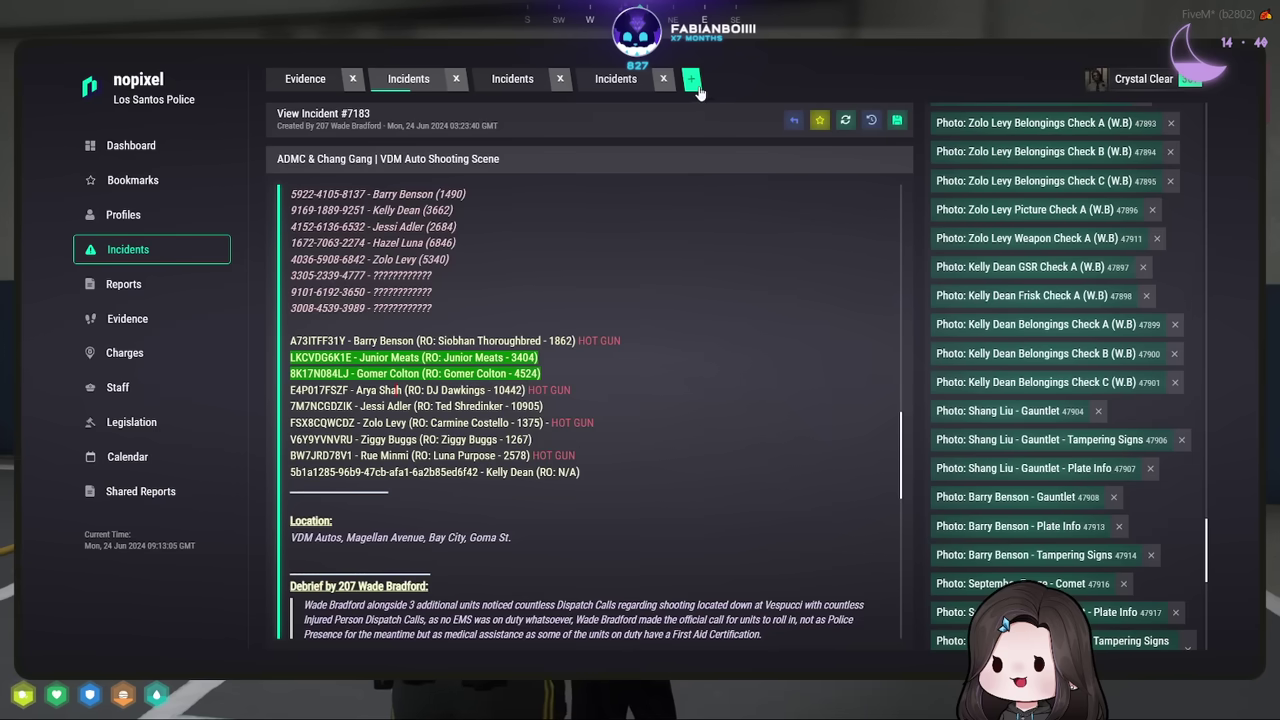
- In a new tab, search Charges for 'criminal' and then 'firearm'
click(692, 80)
click(145, 358)
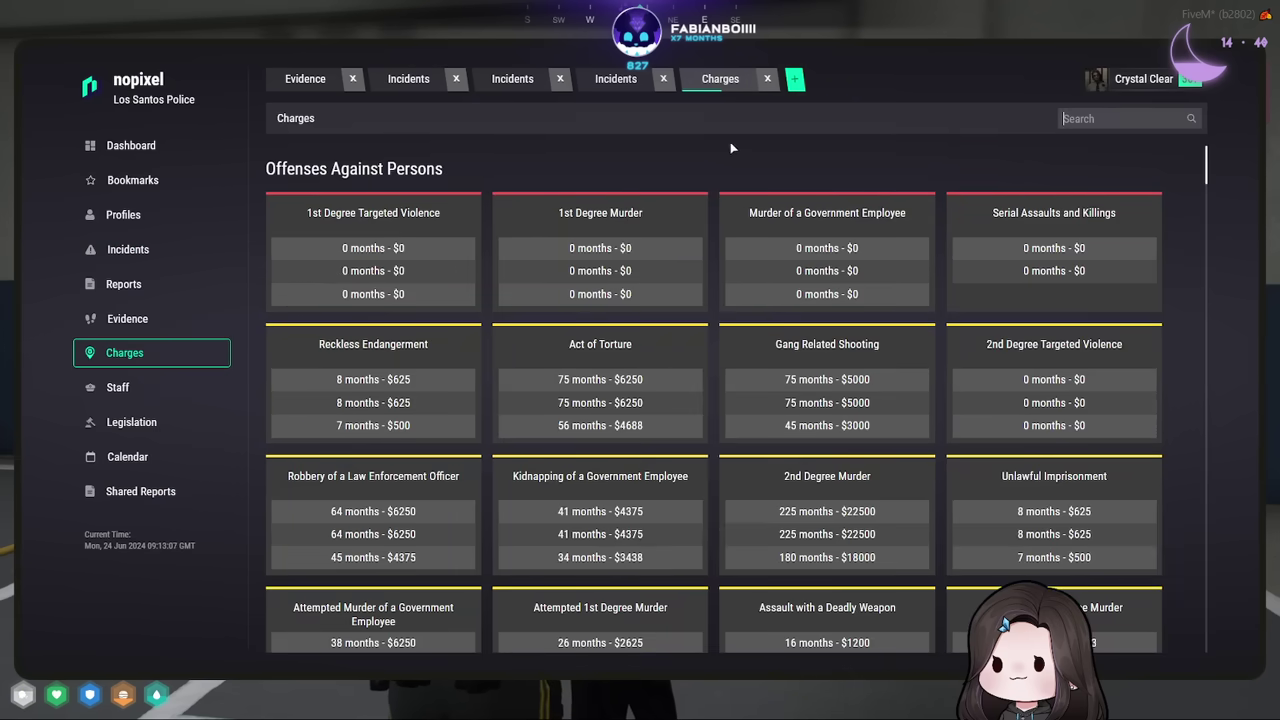
text(iminal)
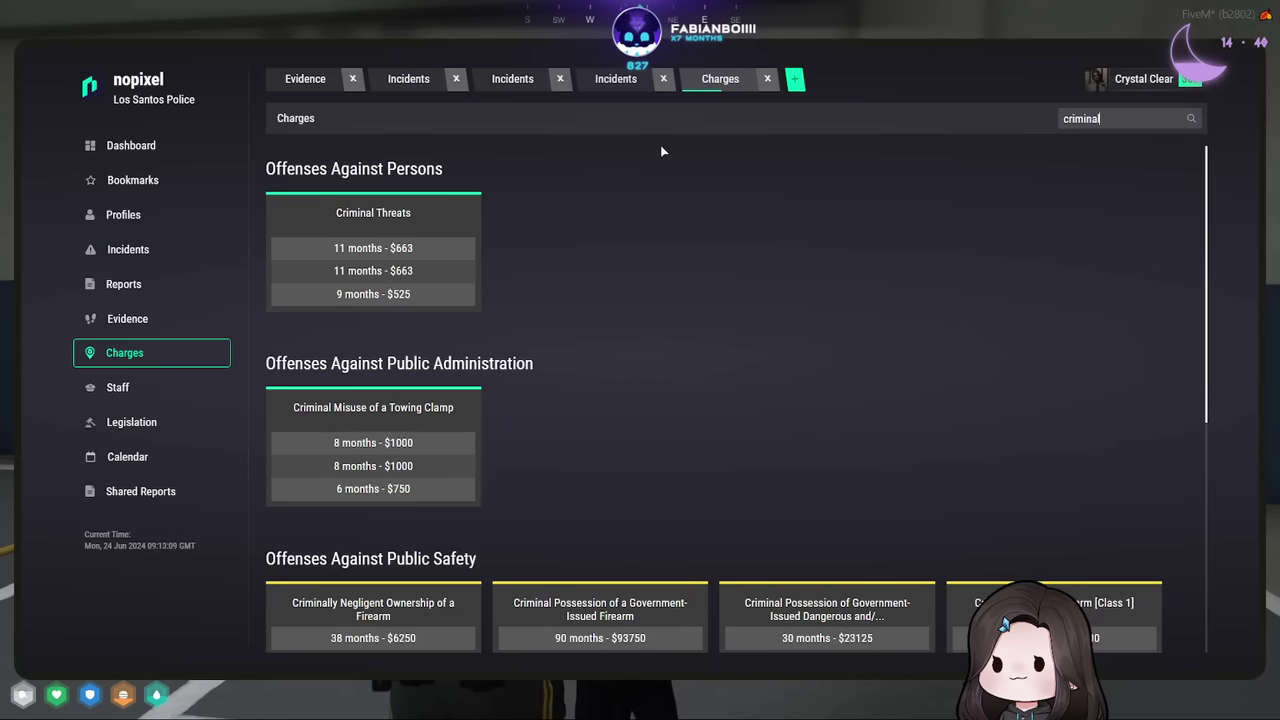
scroll(570, 352, down, 3)
scroll(529, 357, up, 2)
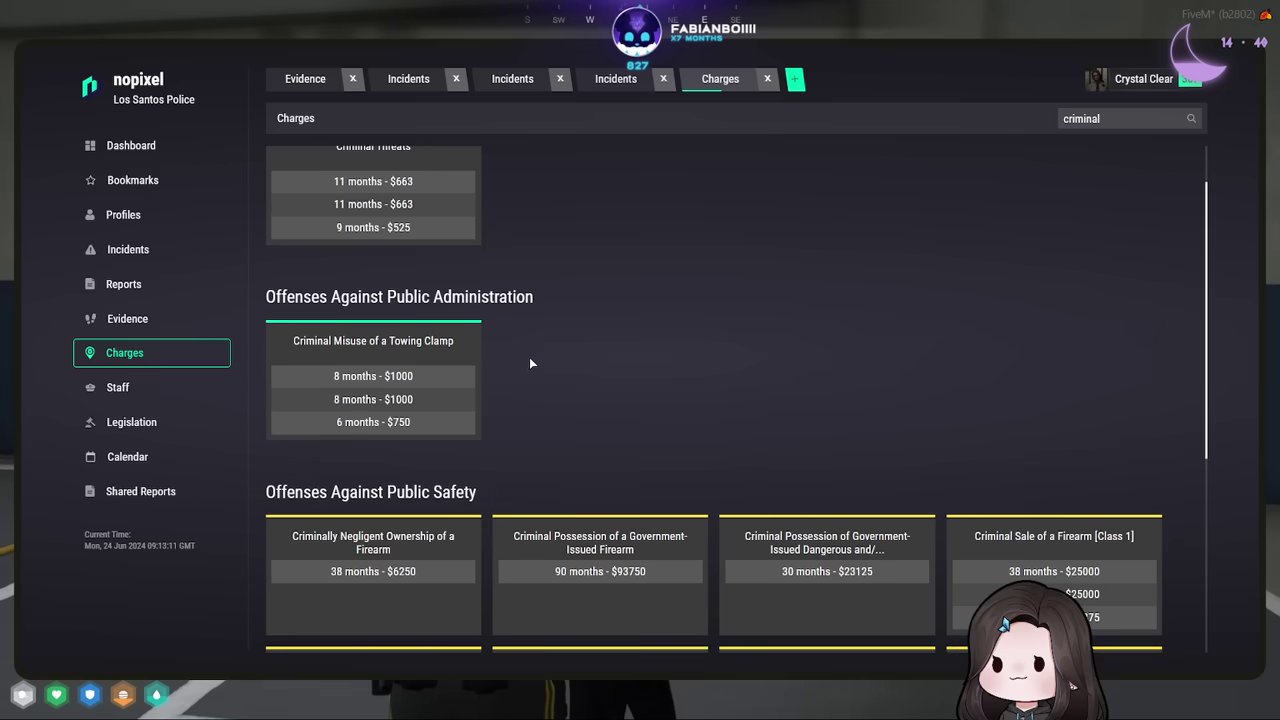
scroll(531, 364, up, 1)
scroll(528, 363, down, 1)
scroll(528, 363, down, 3)
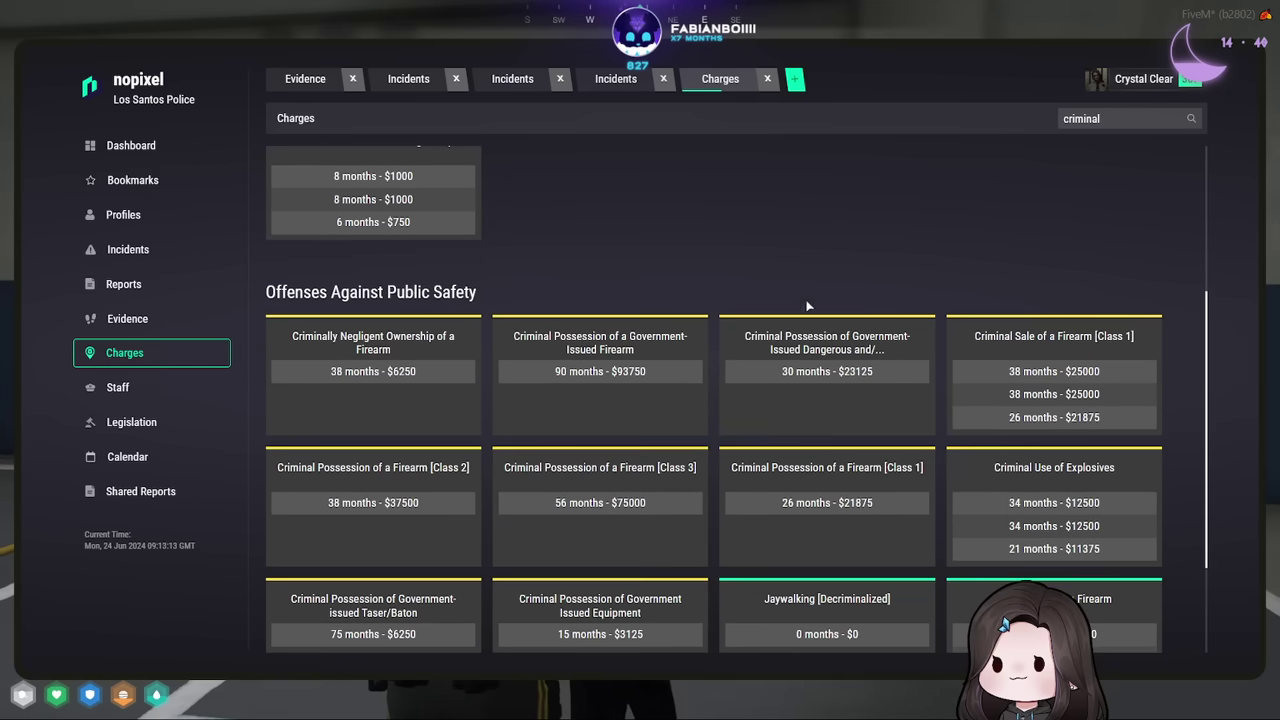
key(ctrl+a)
text(fi)
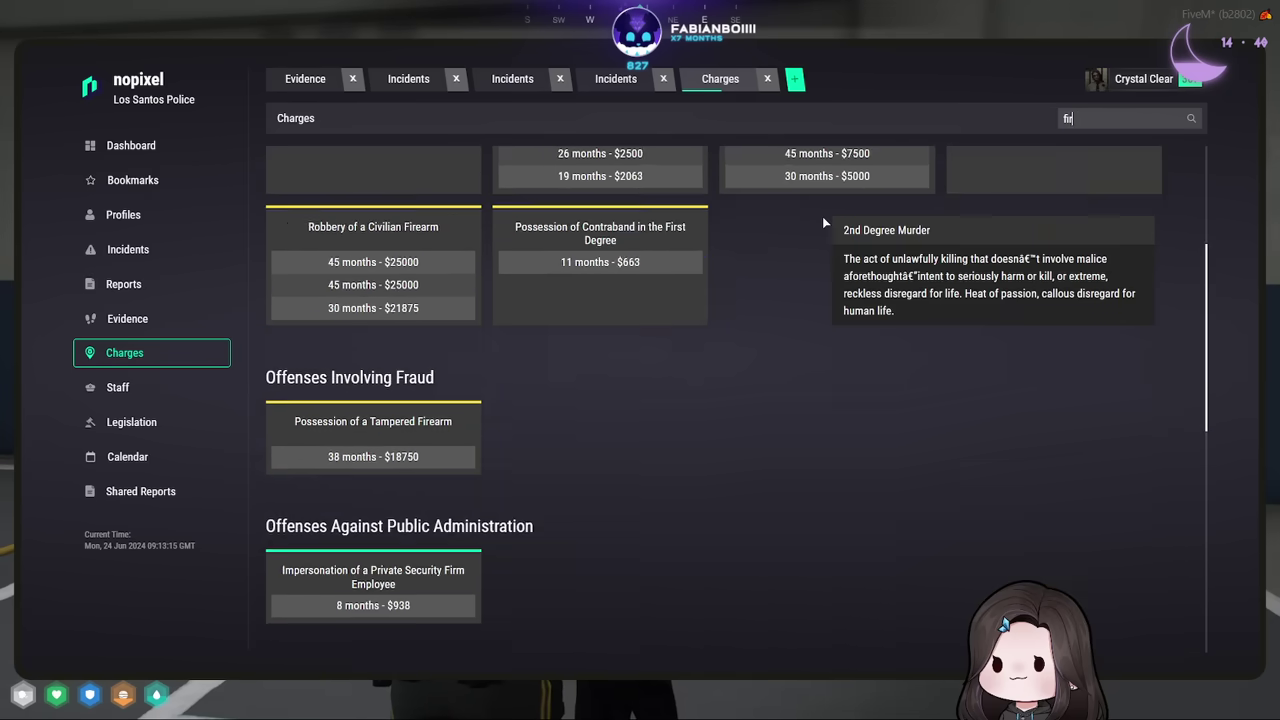
text(rearm)
scroll(650, 400, down, 1)
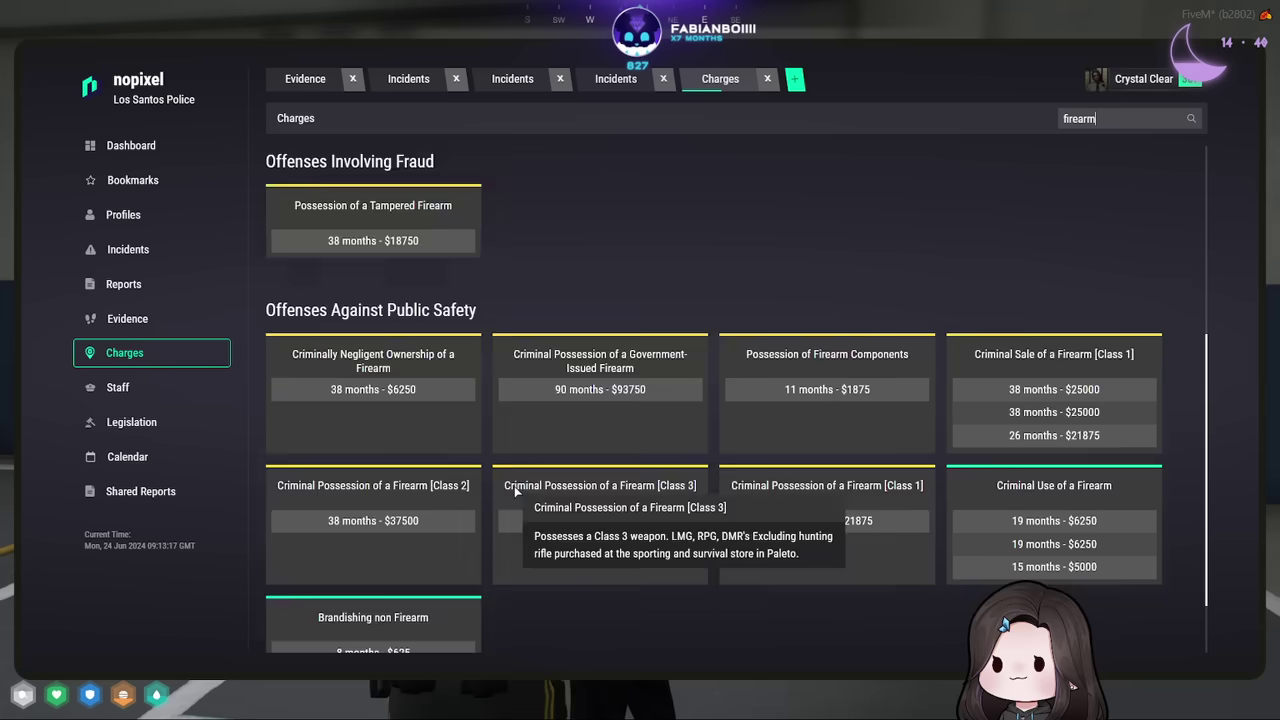
scroll(436, 316, down, 1)
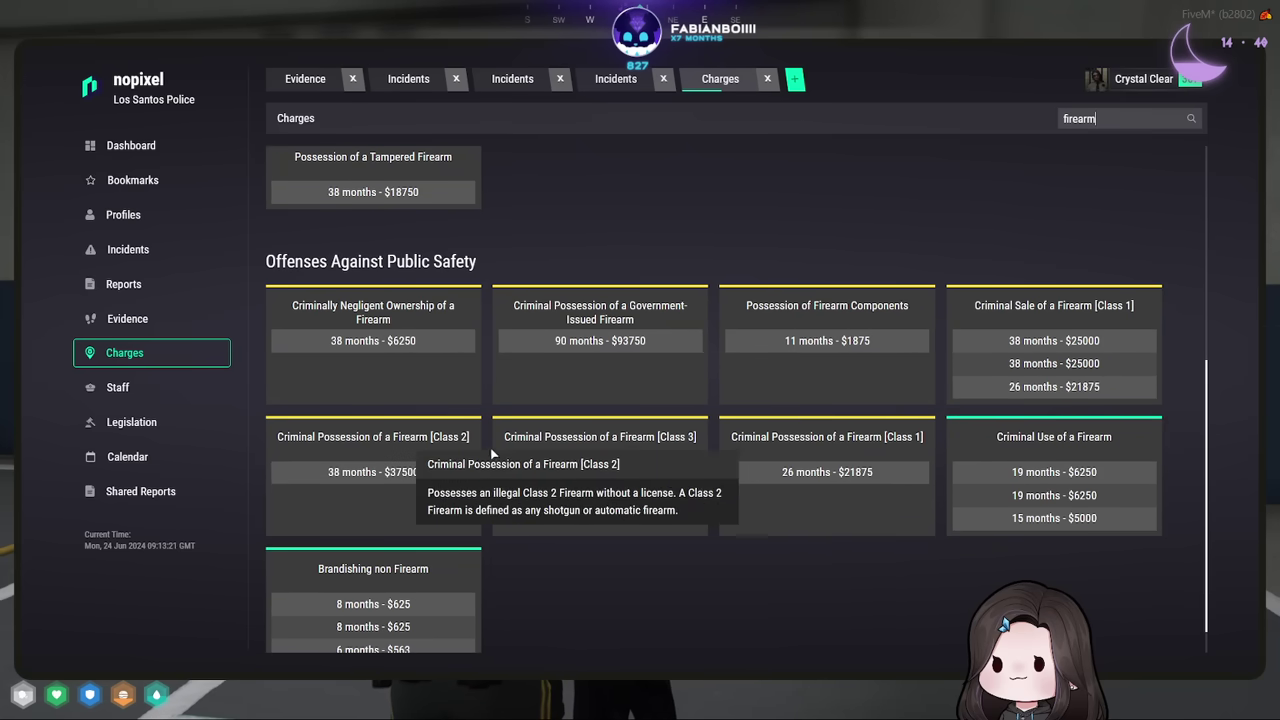
scroll(450, 500, up, 1)
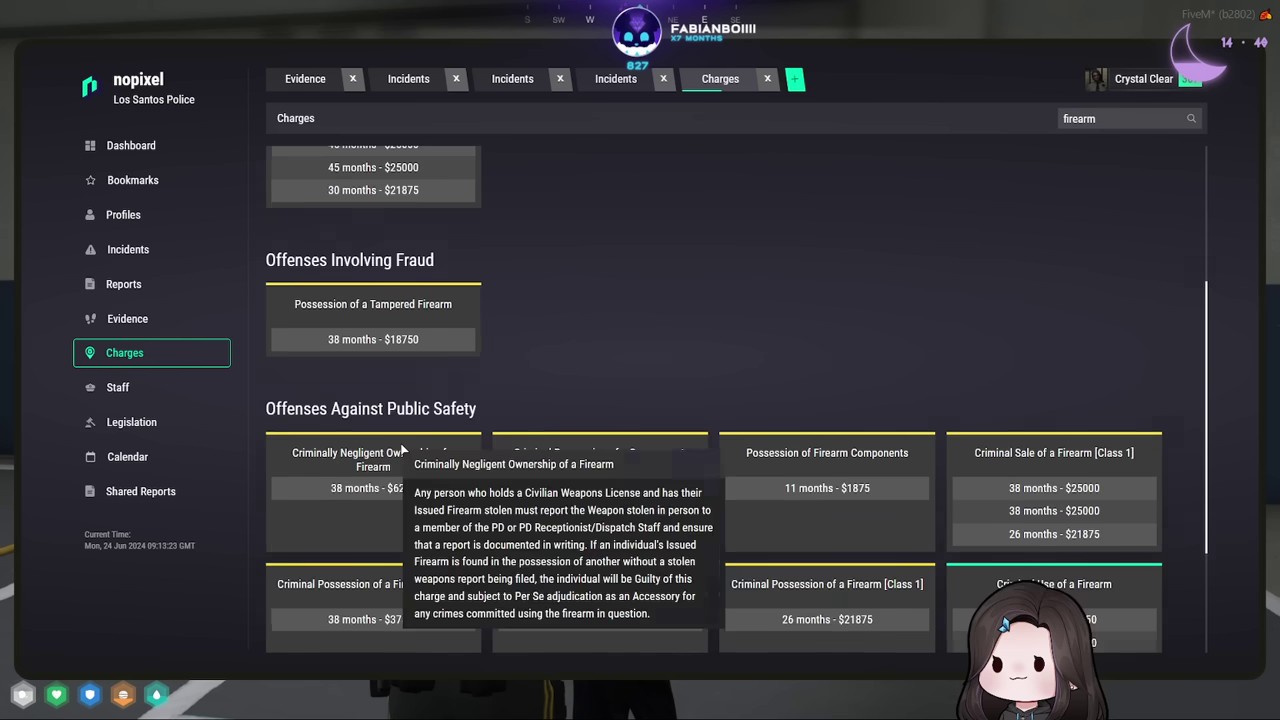
scroll(420, 400, up, 2)
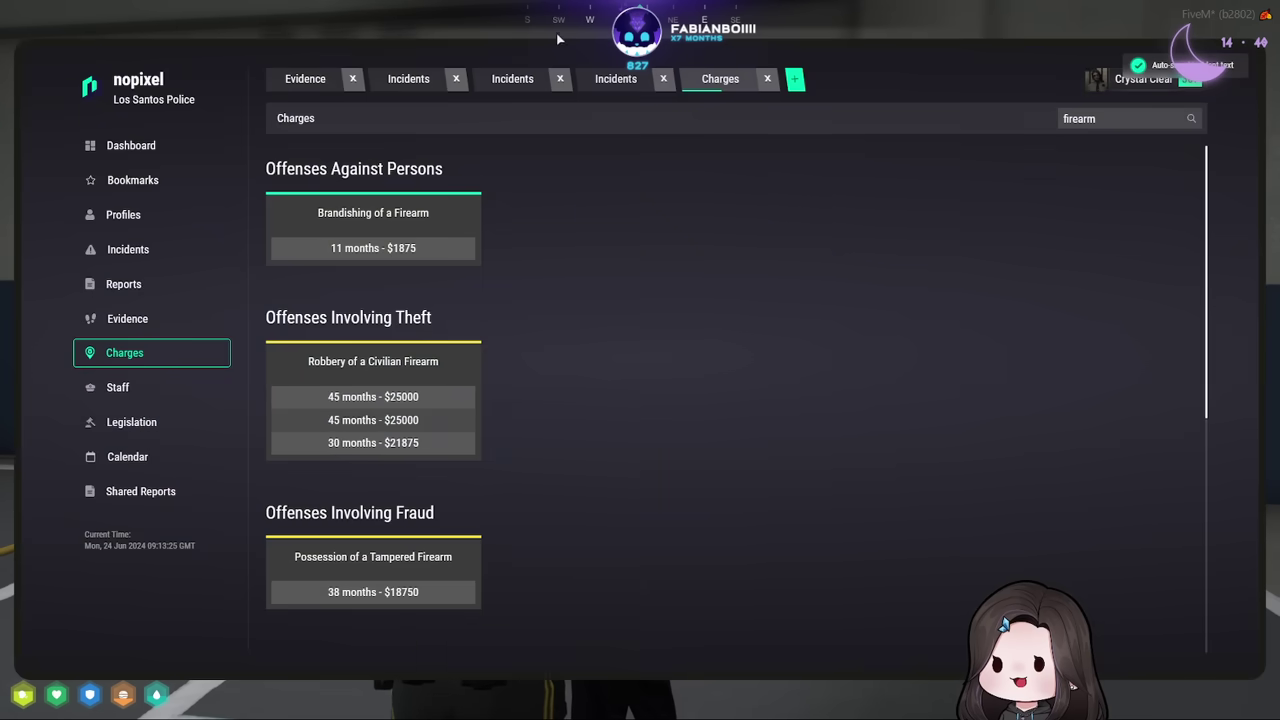
- Switch the new tab to Profiles, recheck incident #7183, and search profiles for 'carmine'
click(220, 216)
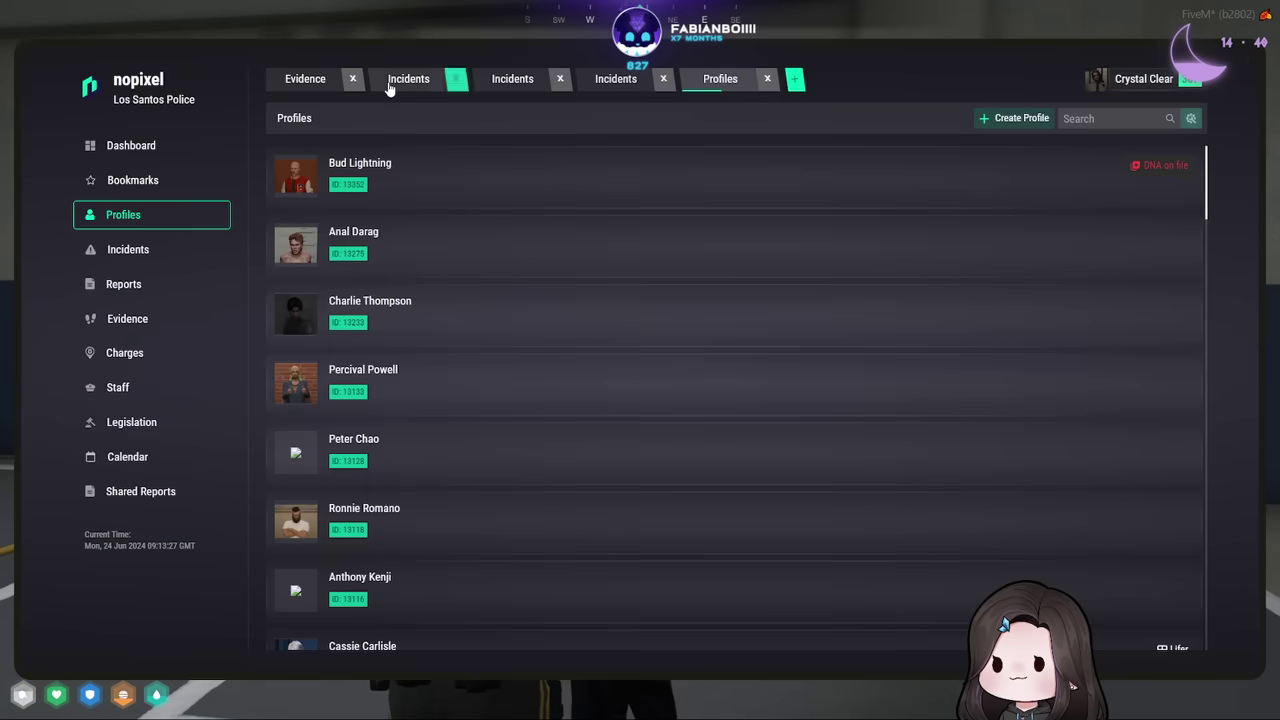
click(400, 80)
scroll(420, 240, up, 2)
scroll(421, 280, down, 2)
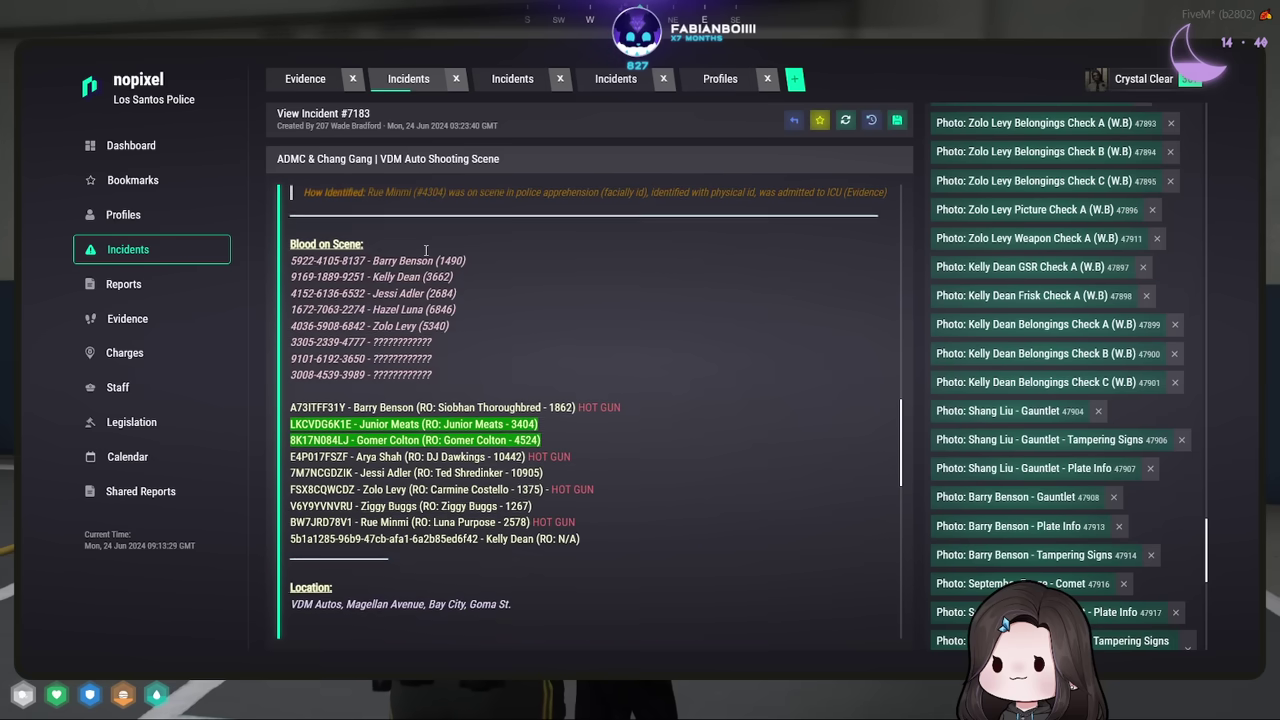
click(719, 88)
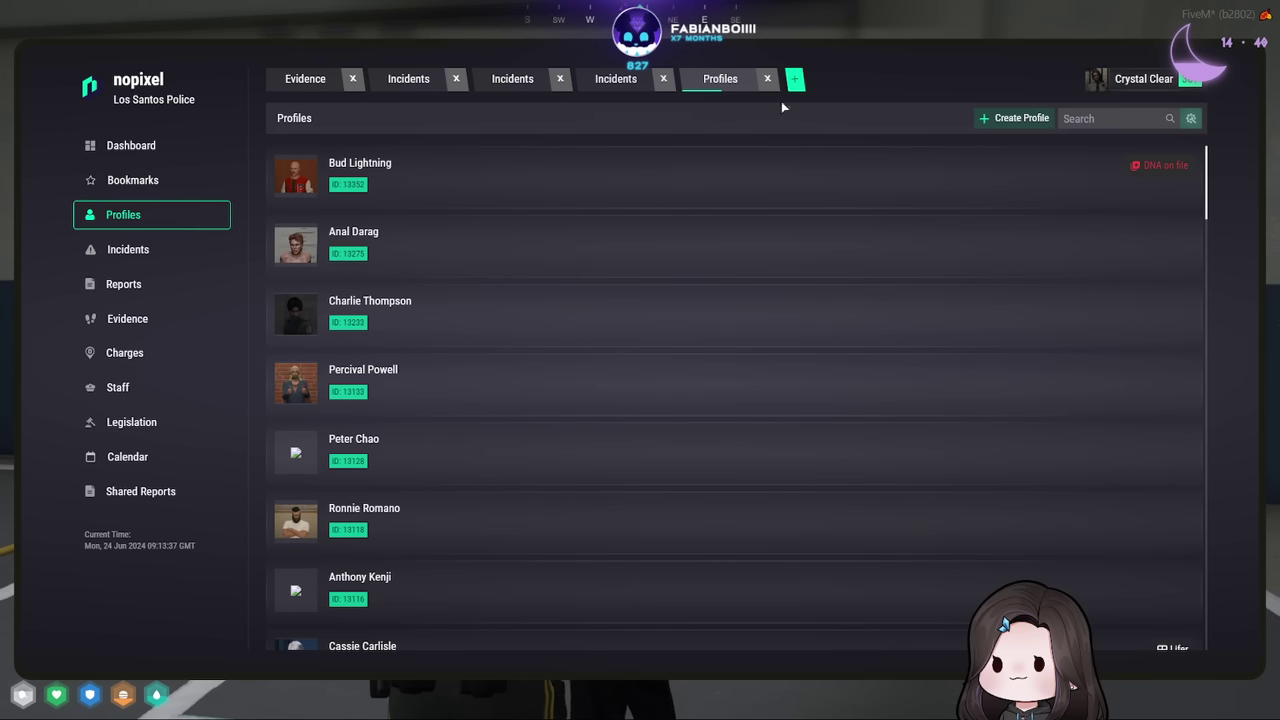
text(rm)
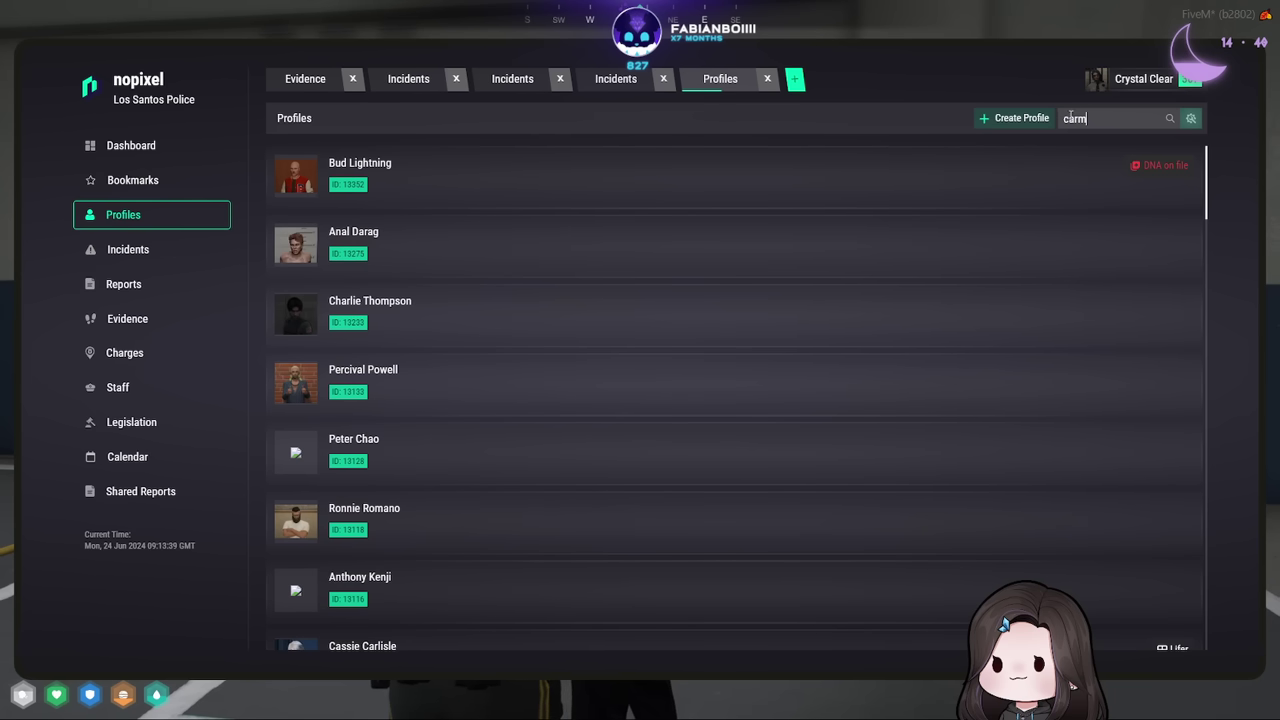
text(in)
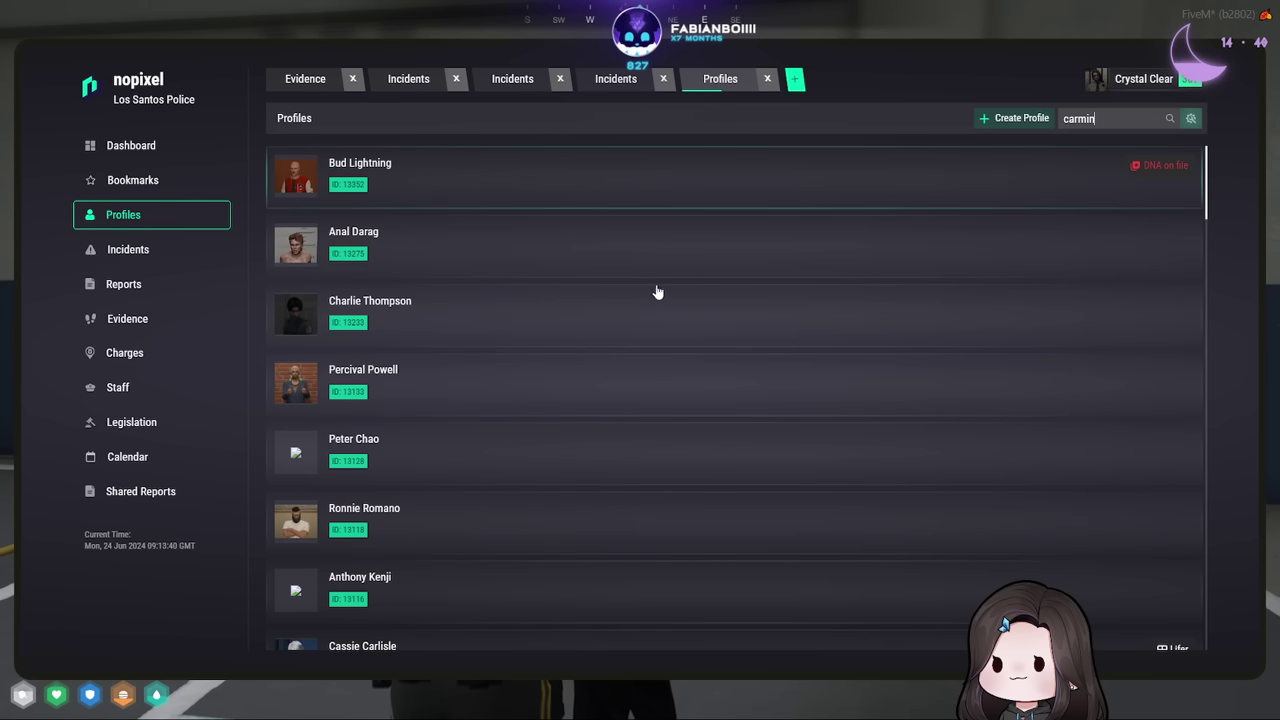
text(e)
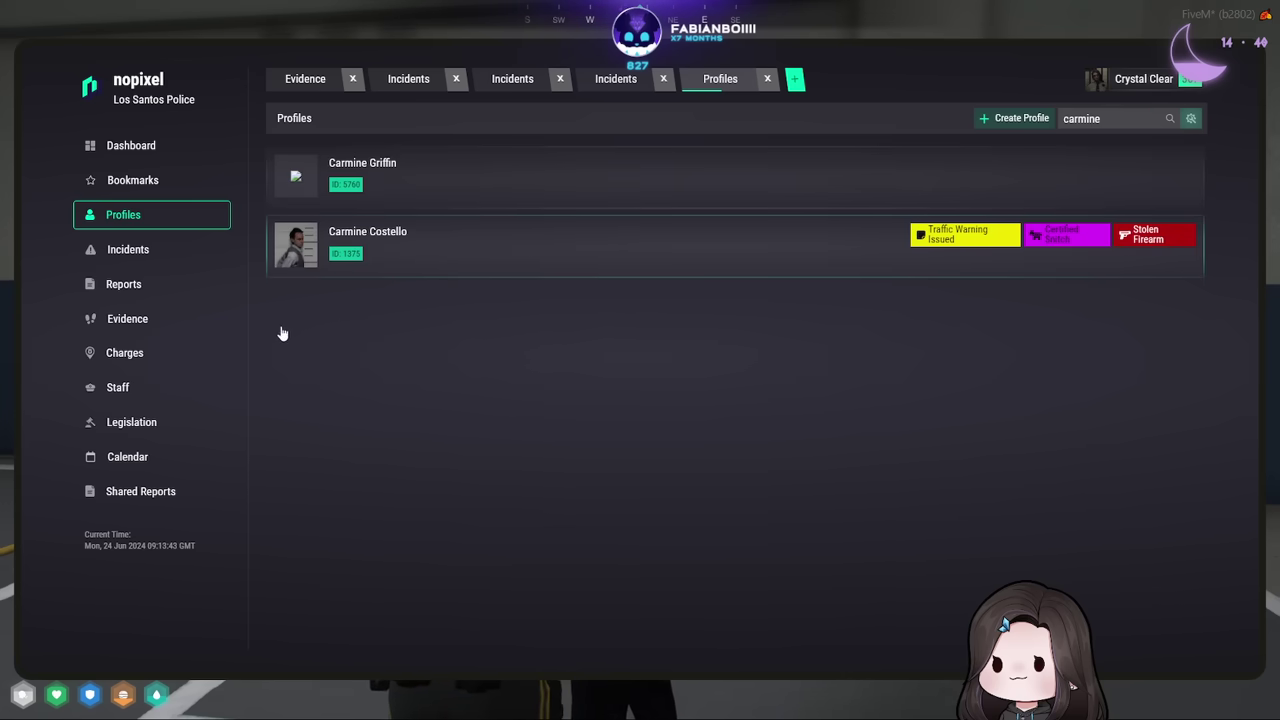
click(290, 250)
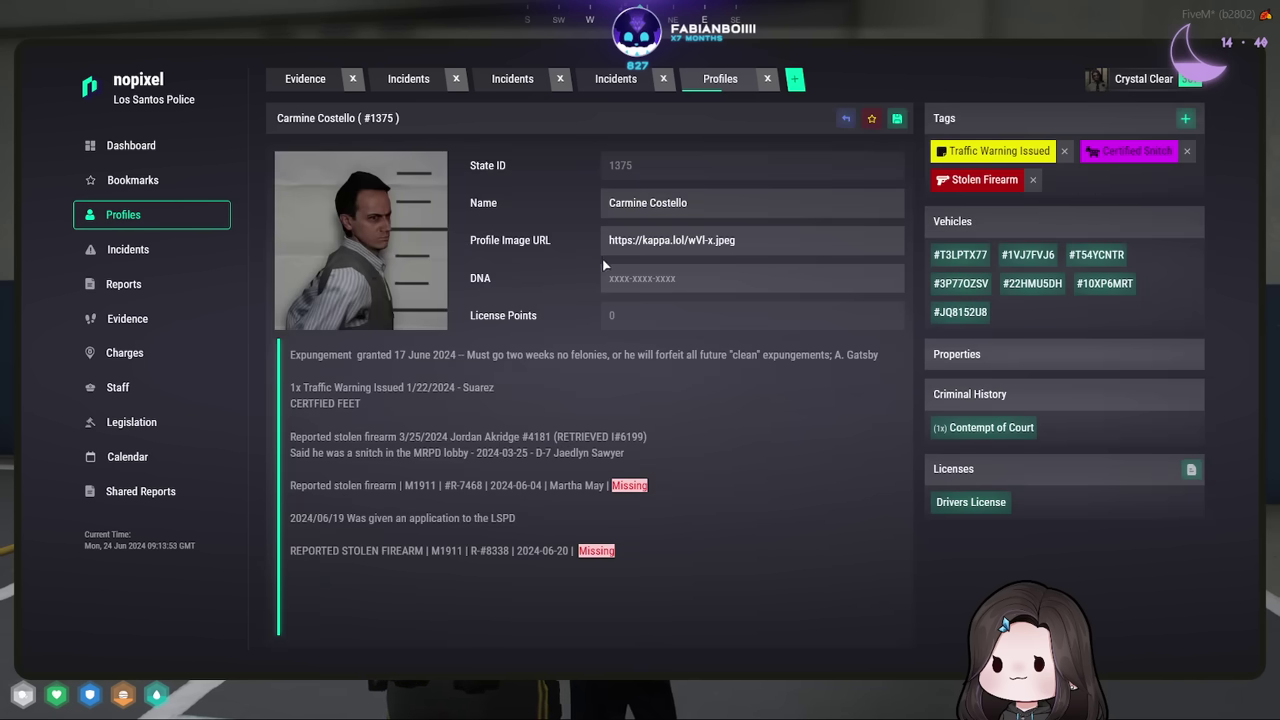
click(410, 80)
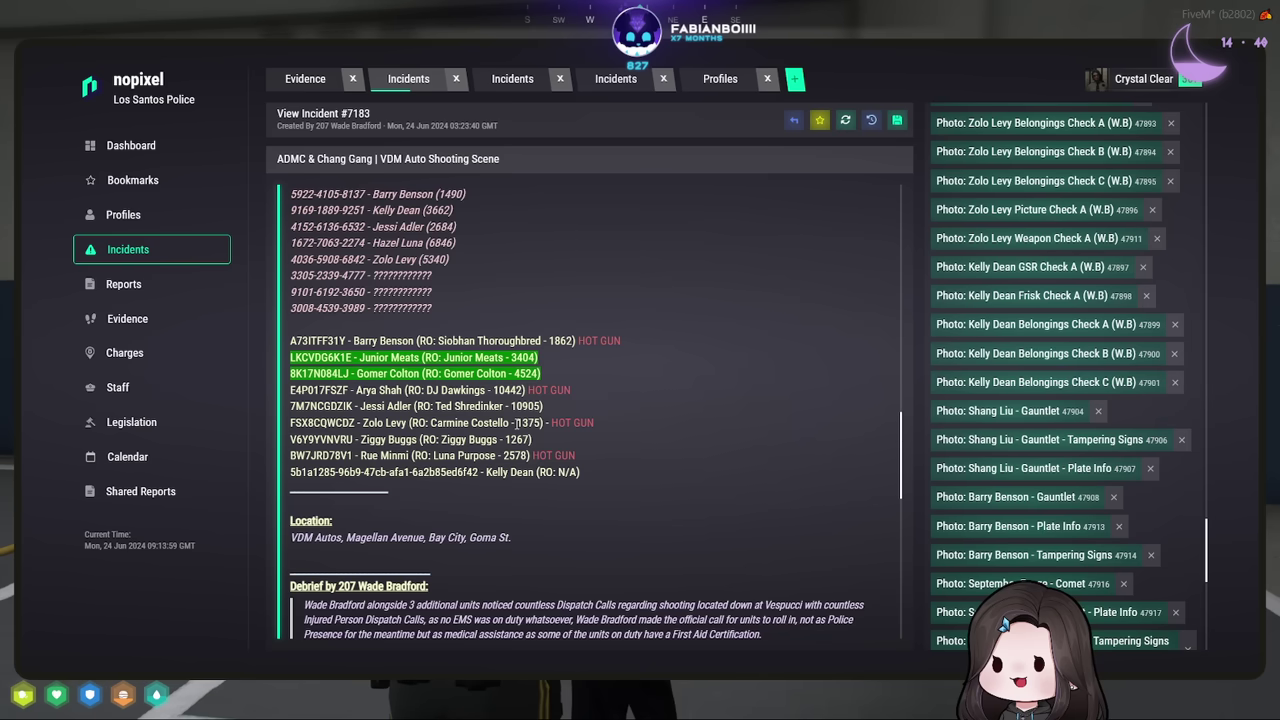
click(608, 84)
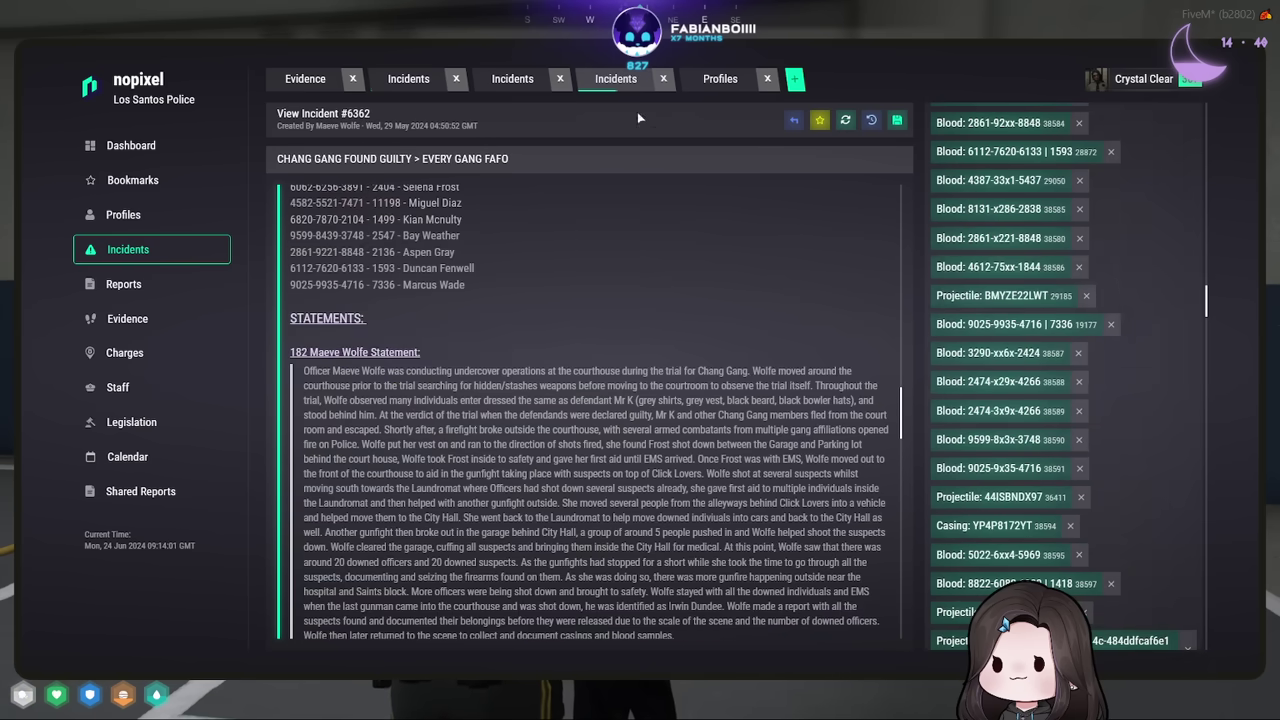
click(523, 87)
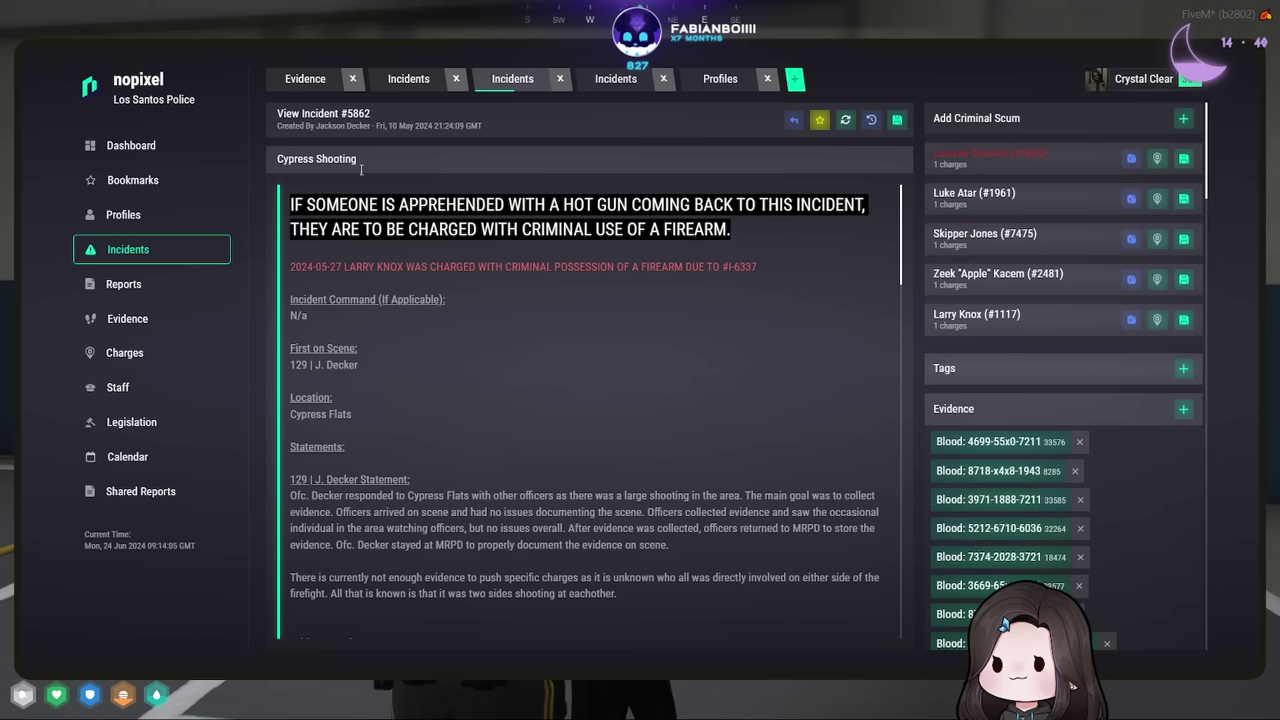
click(362, 117)
click(412, 80)
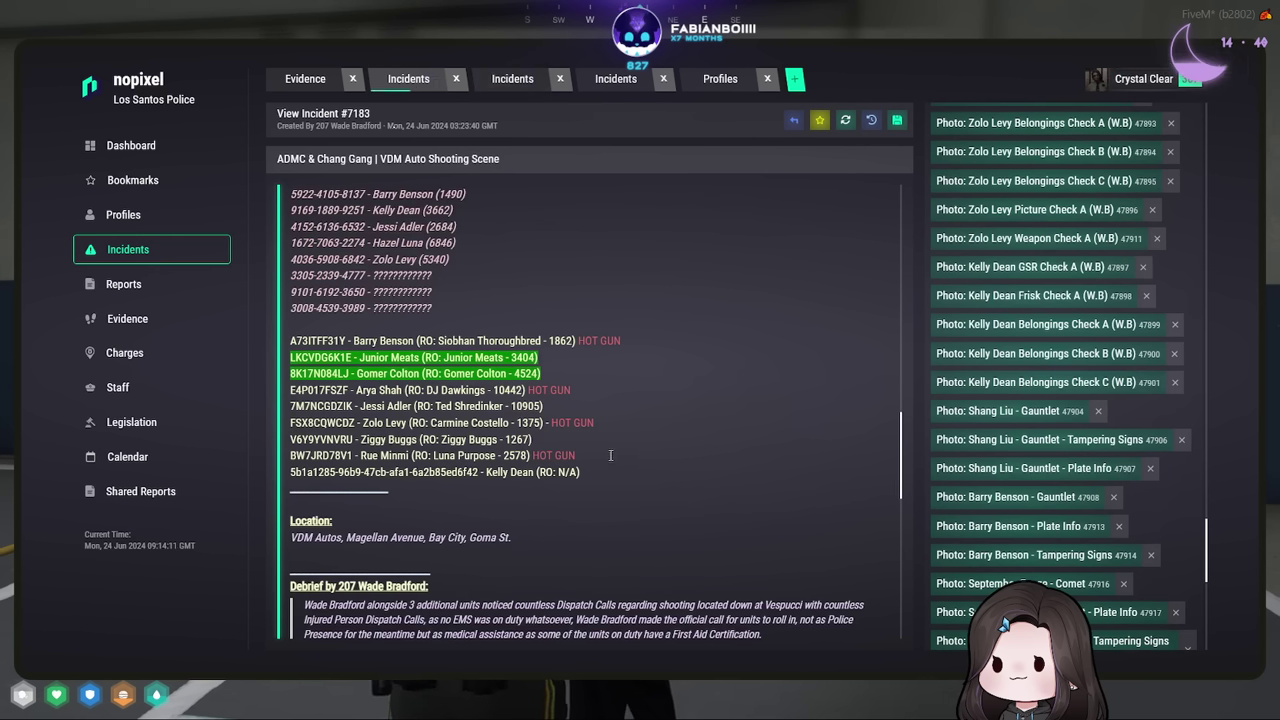
text(()
text(586)
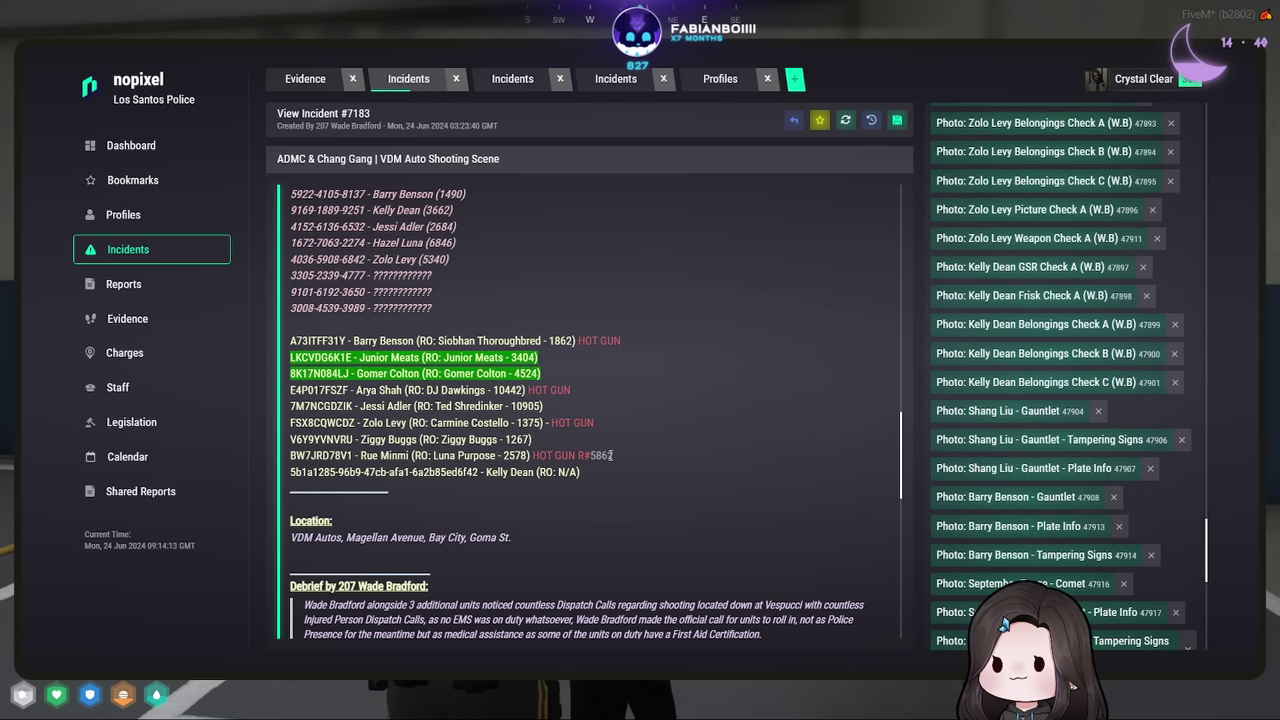
key(BackSpace)
key(BackSpace)
key(BackSpace)
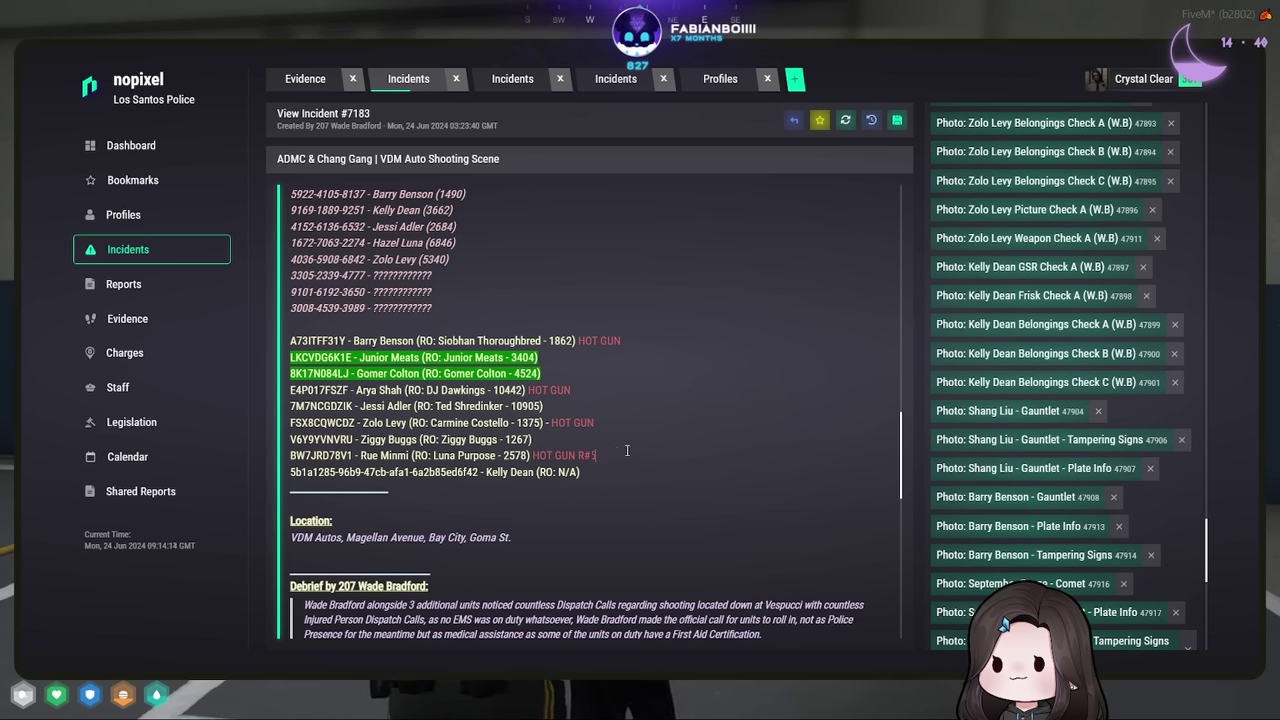
text(2)
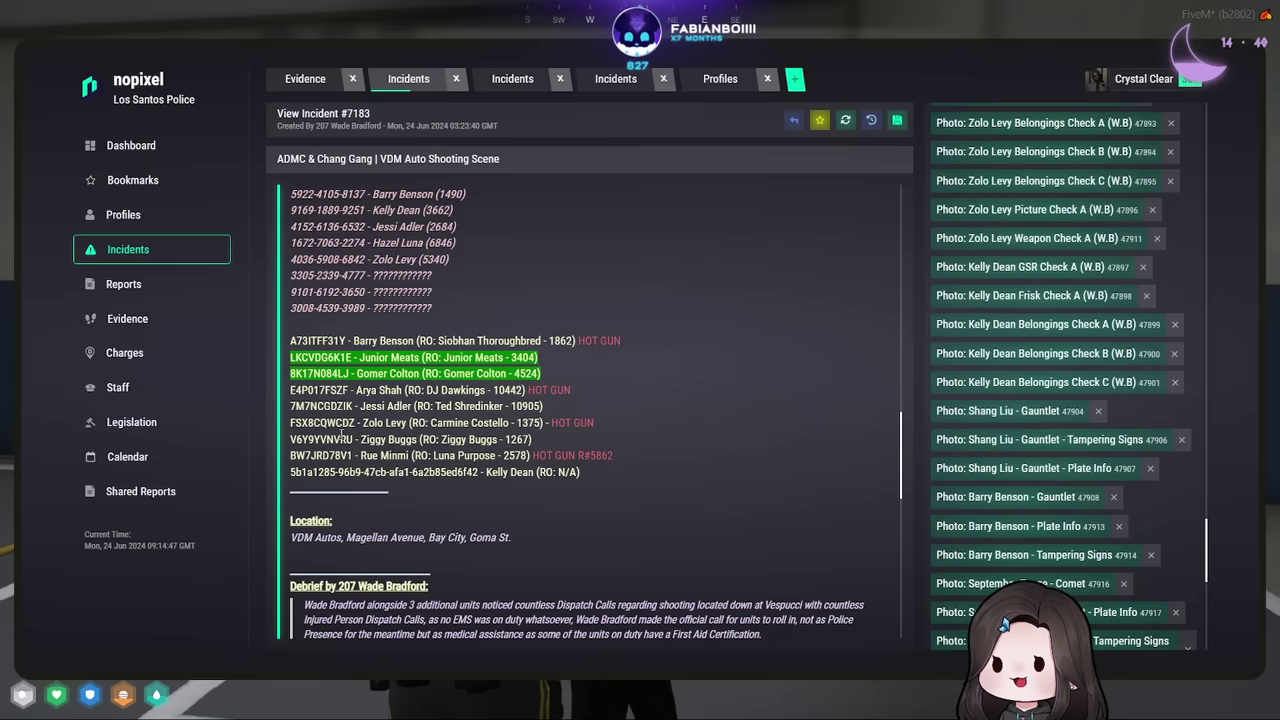
click(715, 78)
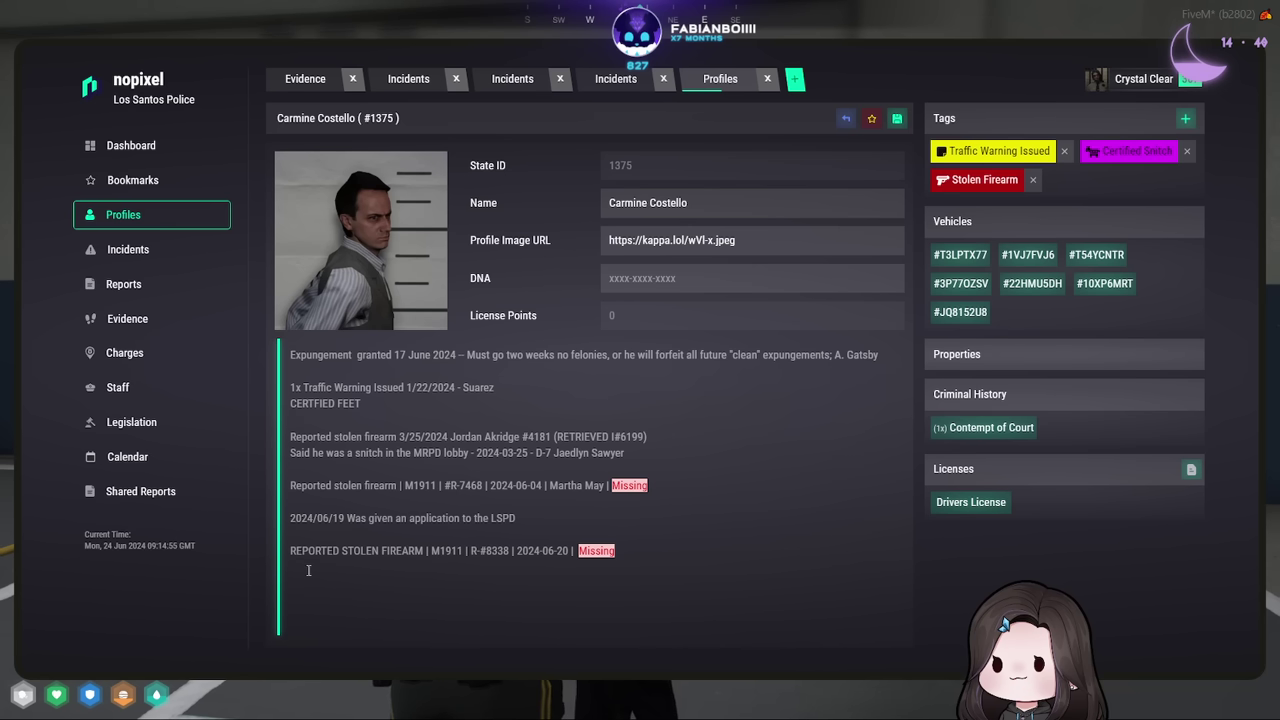
key(Return)
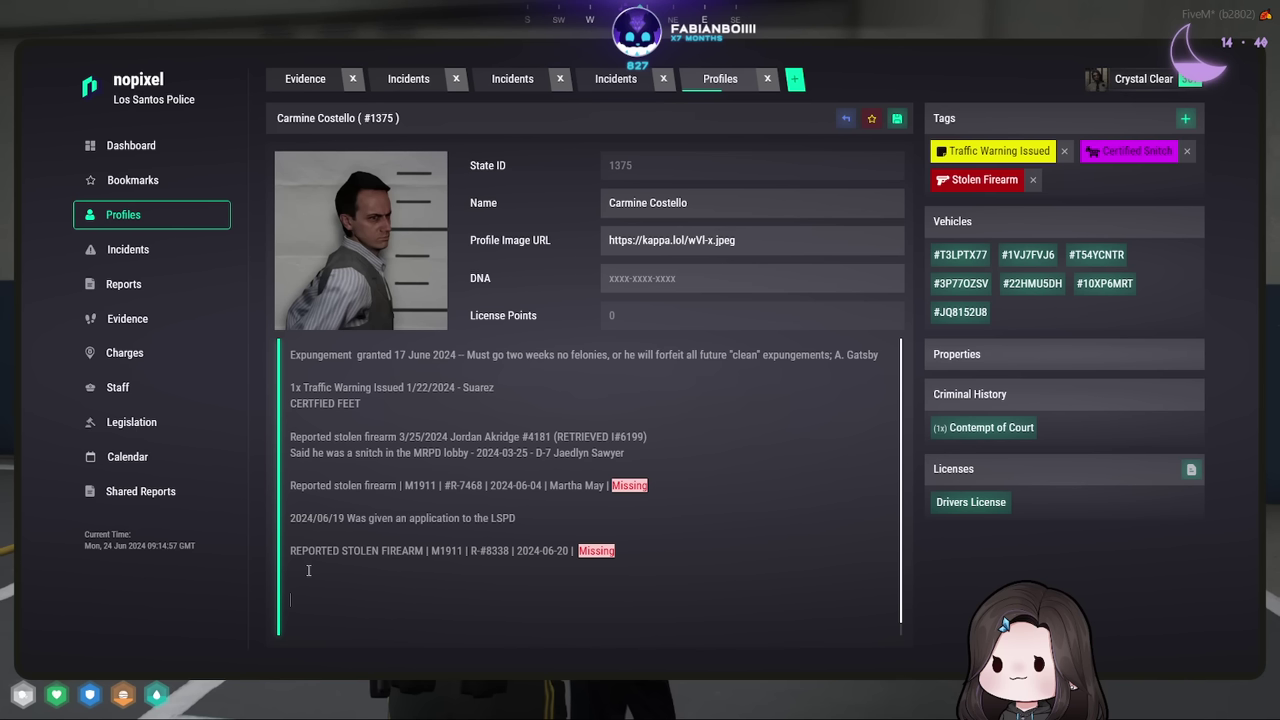
text(FI)
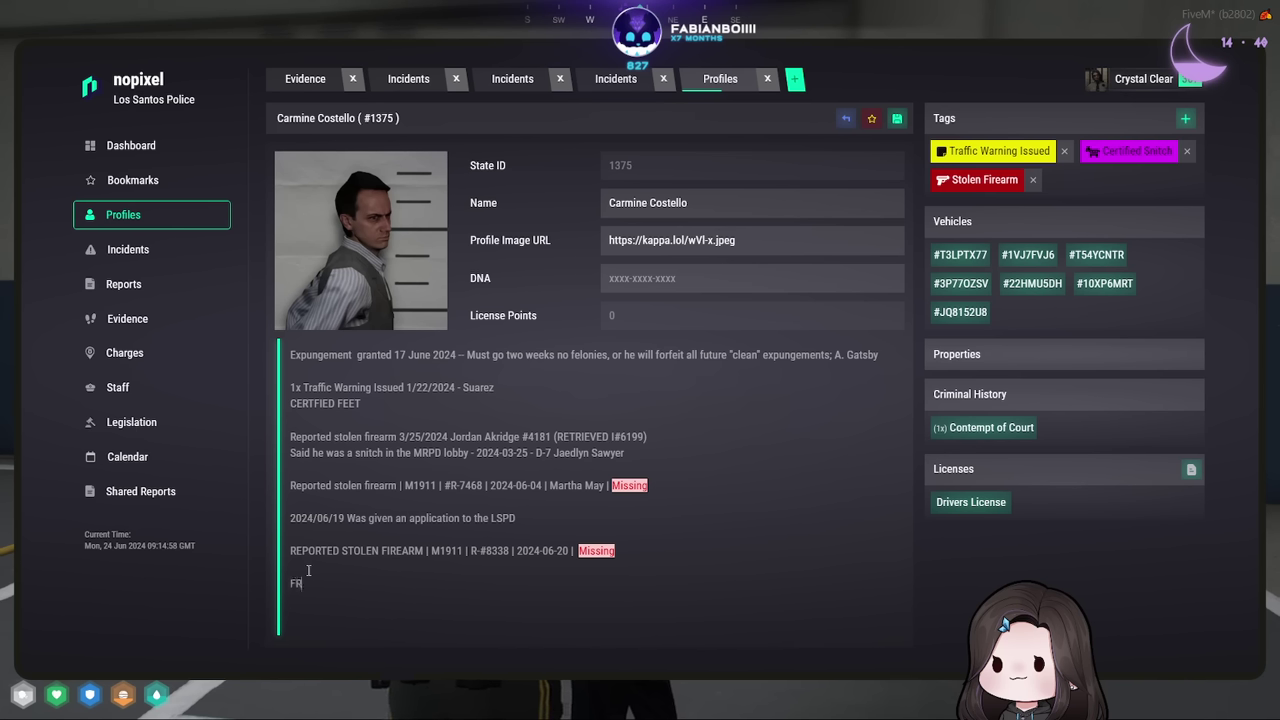
text(RE)
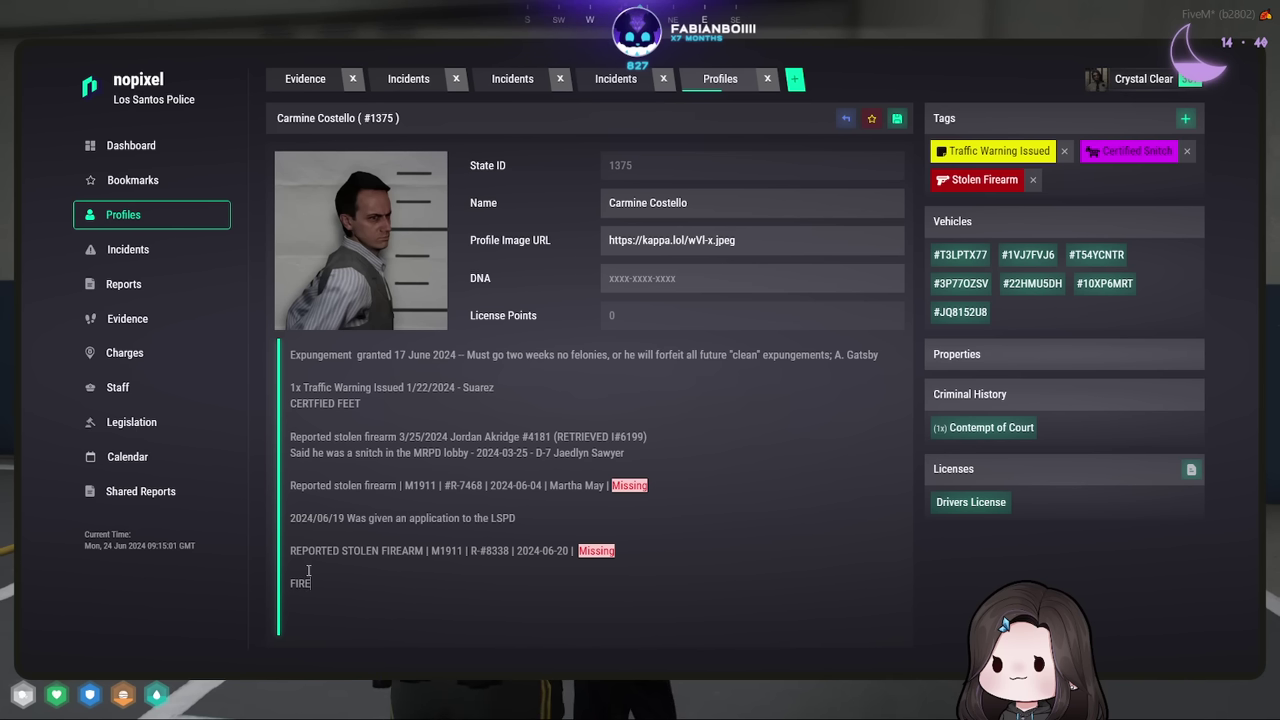
text(ARM RE)
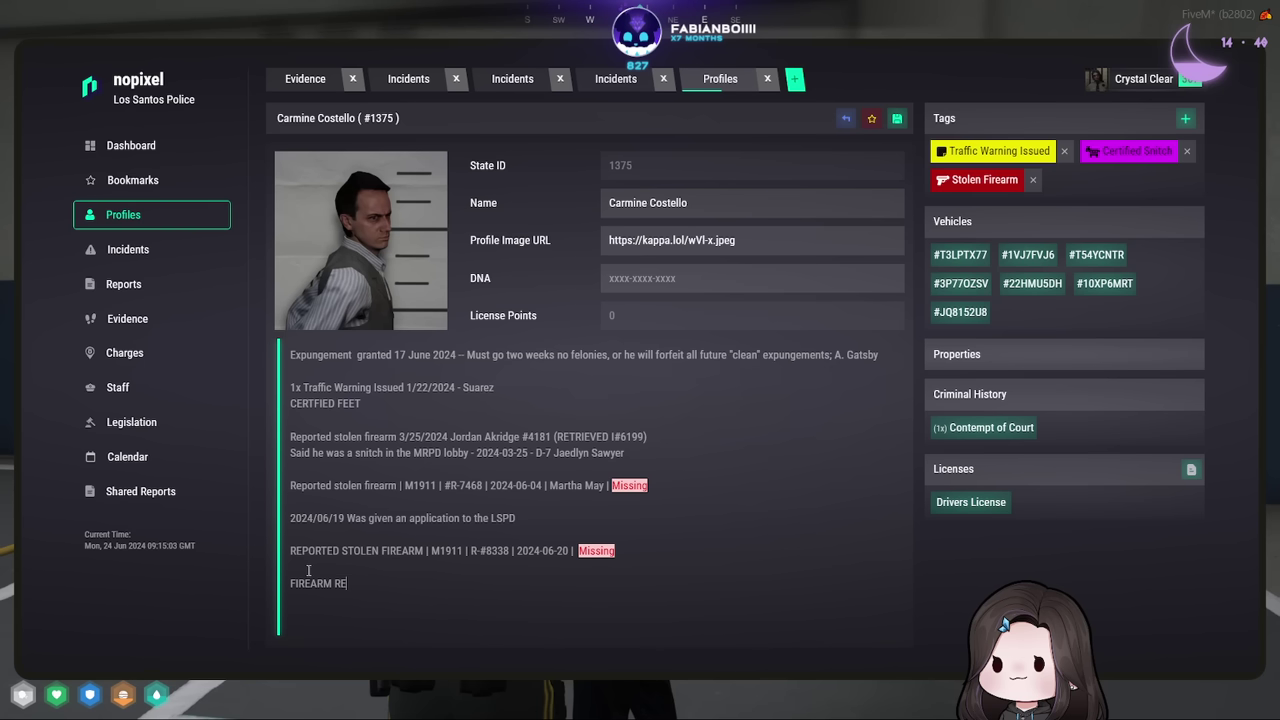
text(COVER)
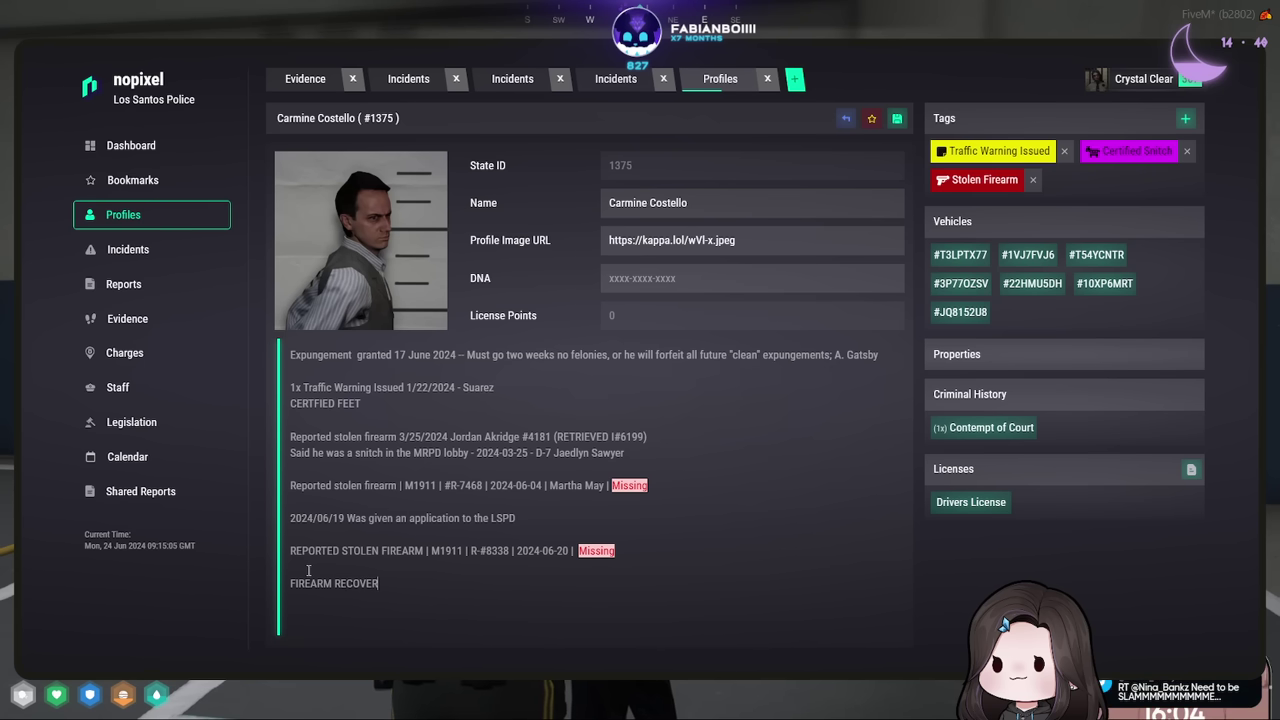
text(ED)
double_click(429, 551)
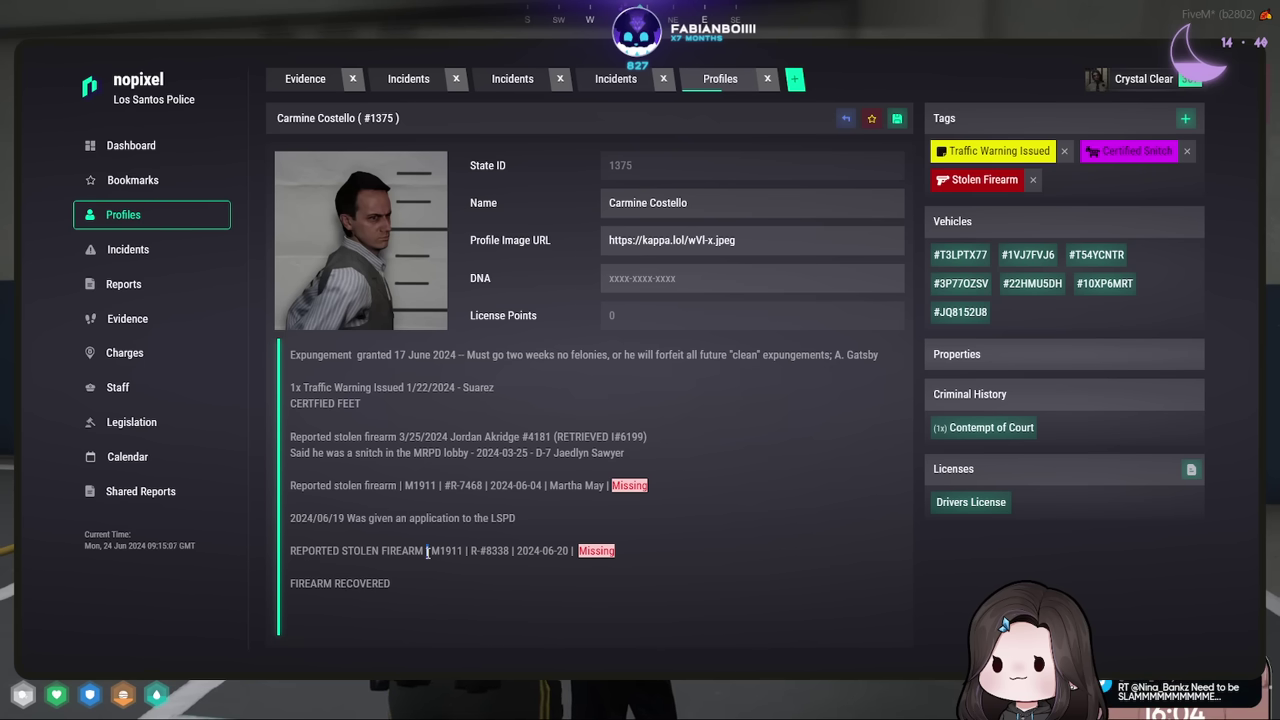
click(428, 610)
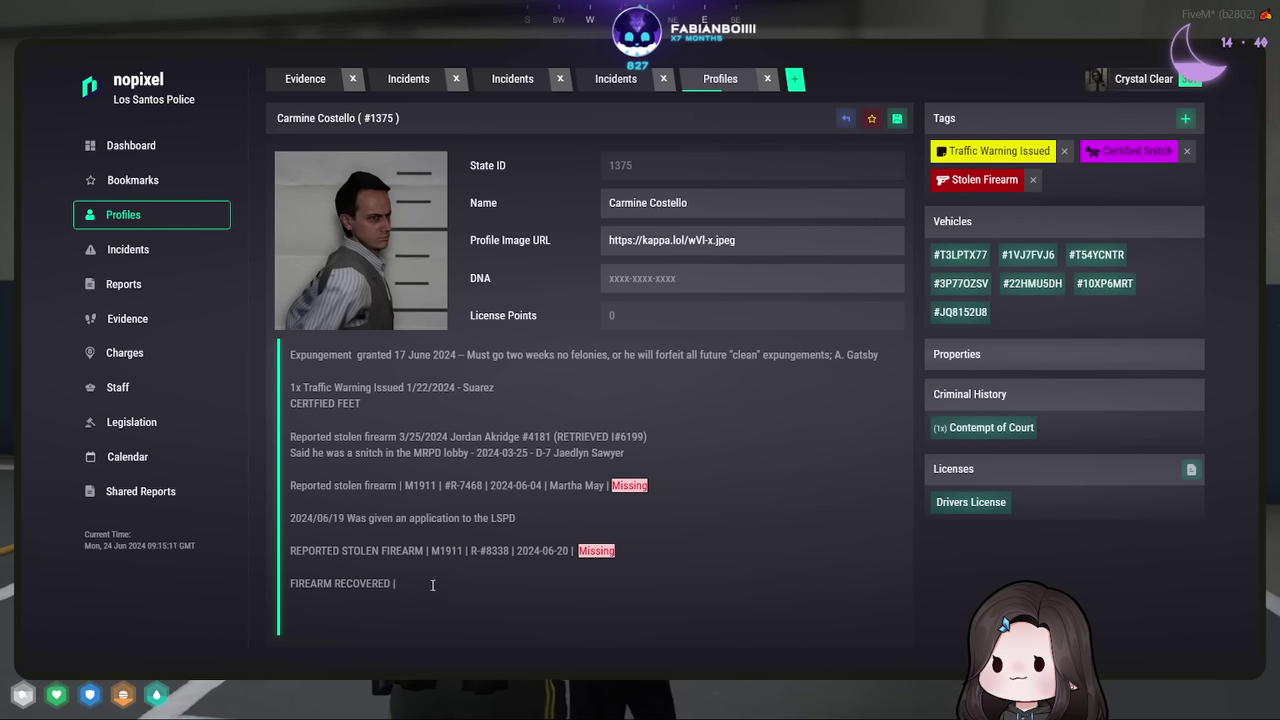
text(m1)
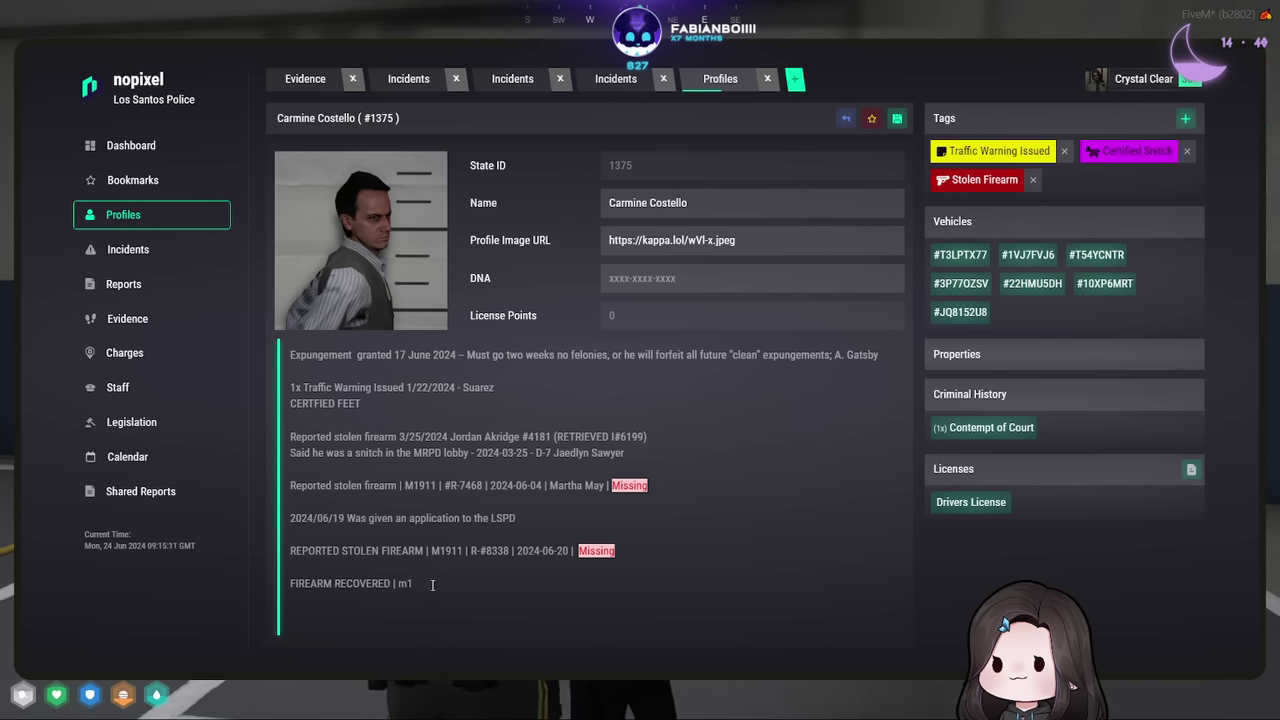
key(BackSpace)
key(BackSpace)
text(M1911 |)
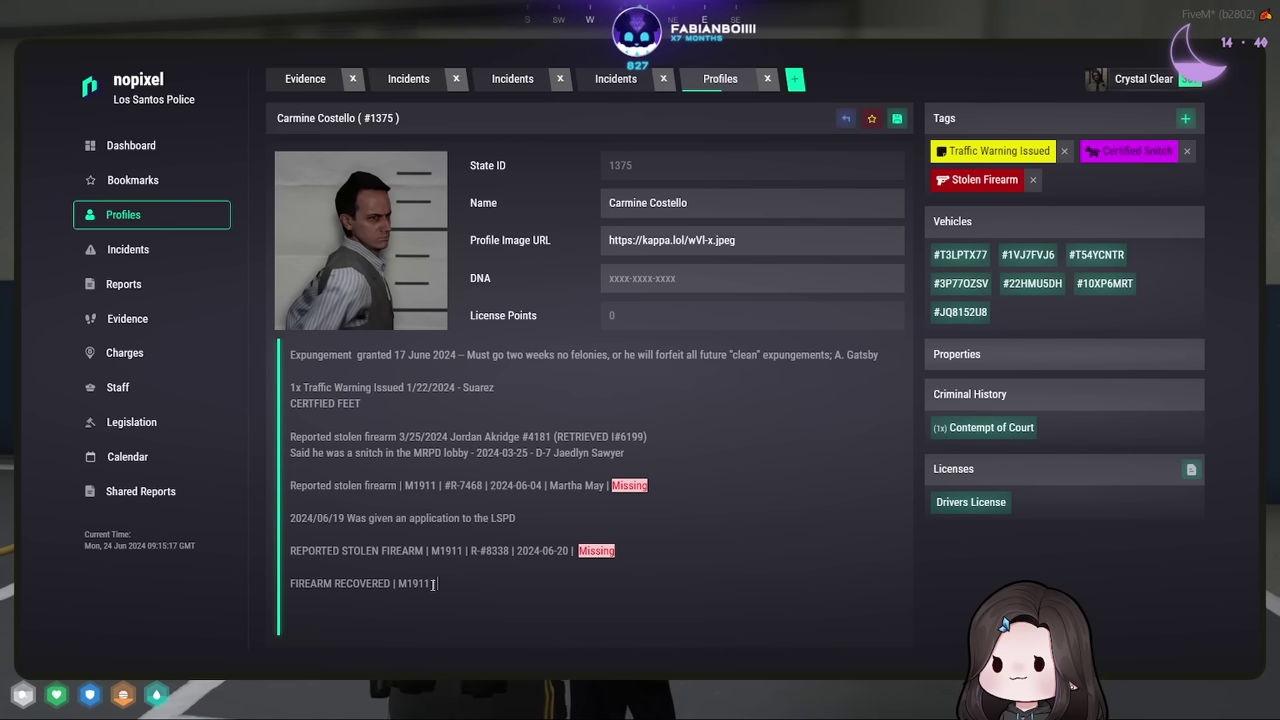
text(R)
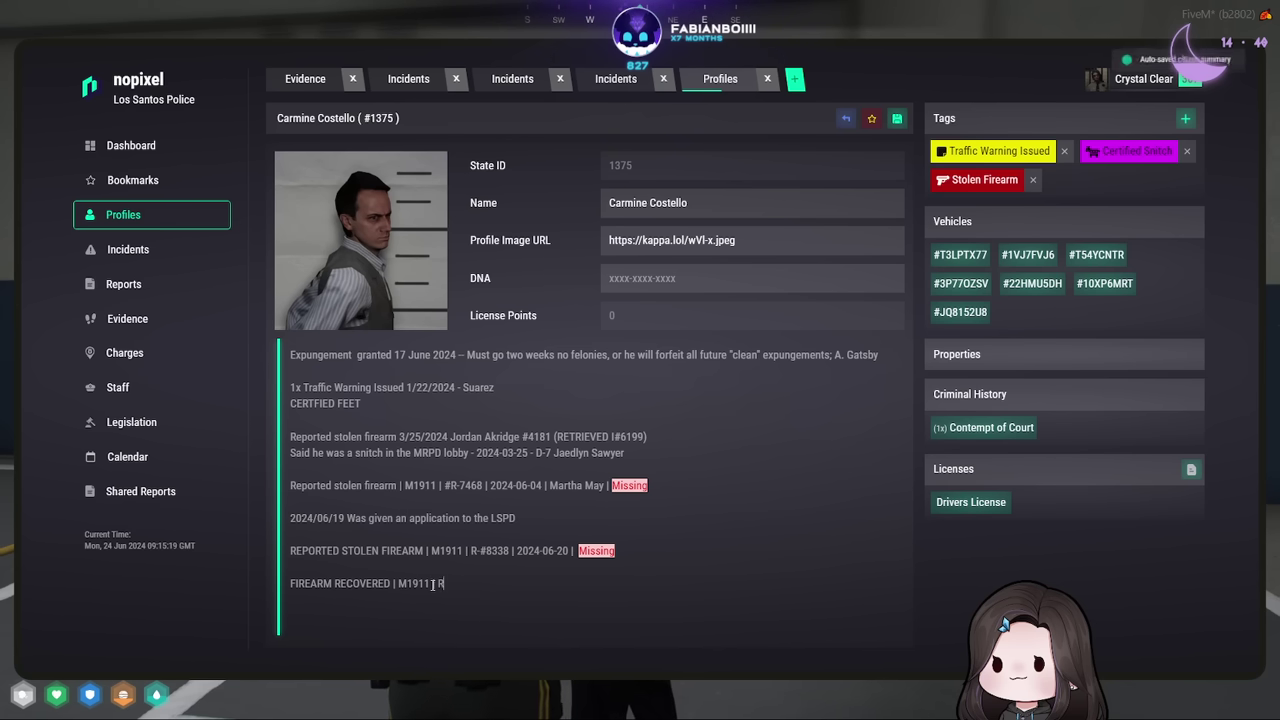
text(##)
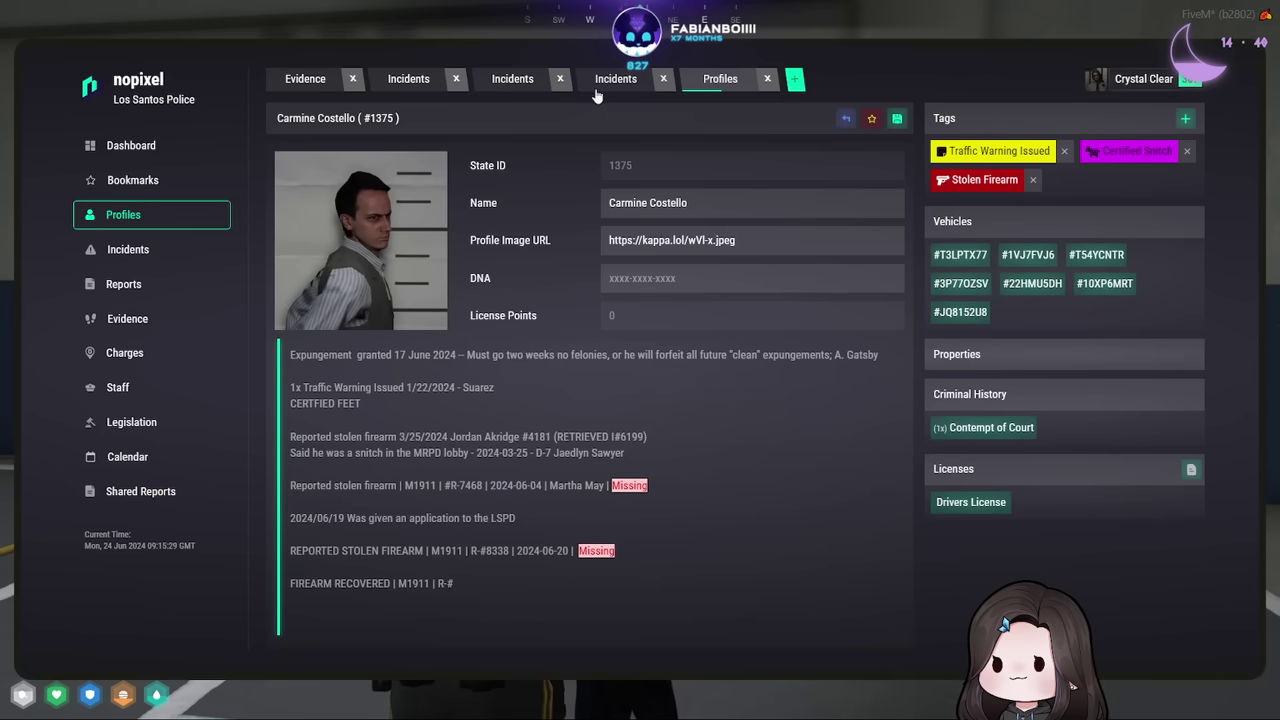
click(598, 90)
click(505, 95)
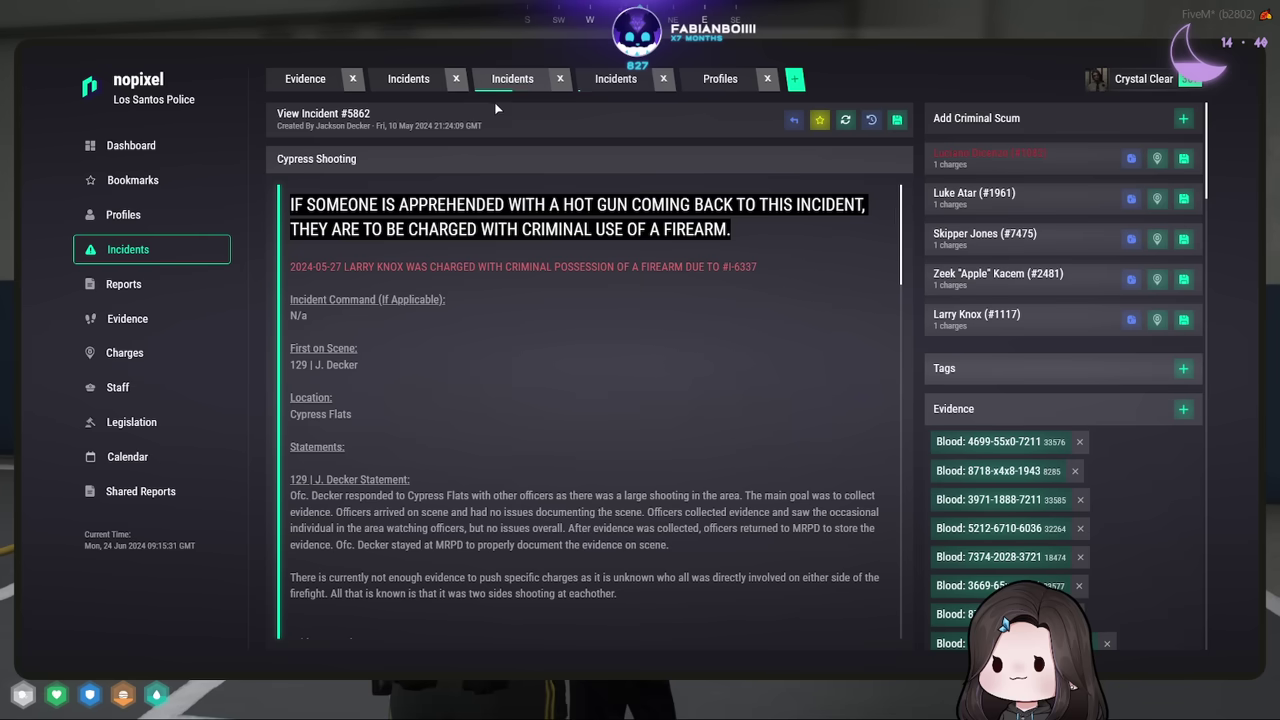
click(415, 85)
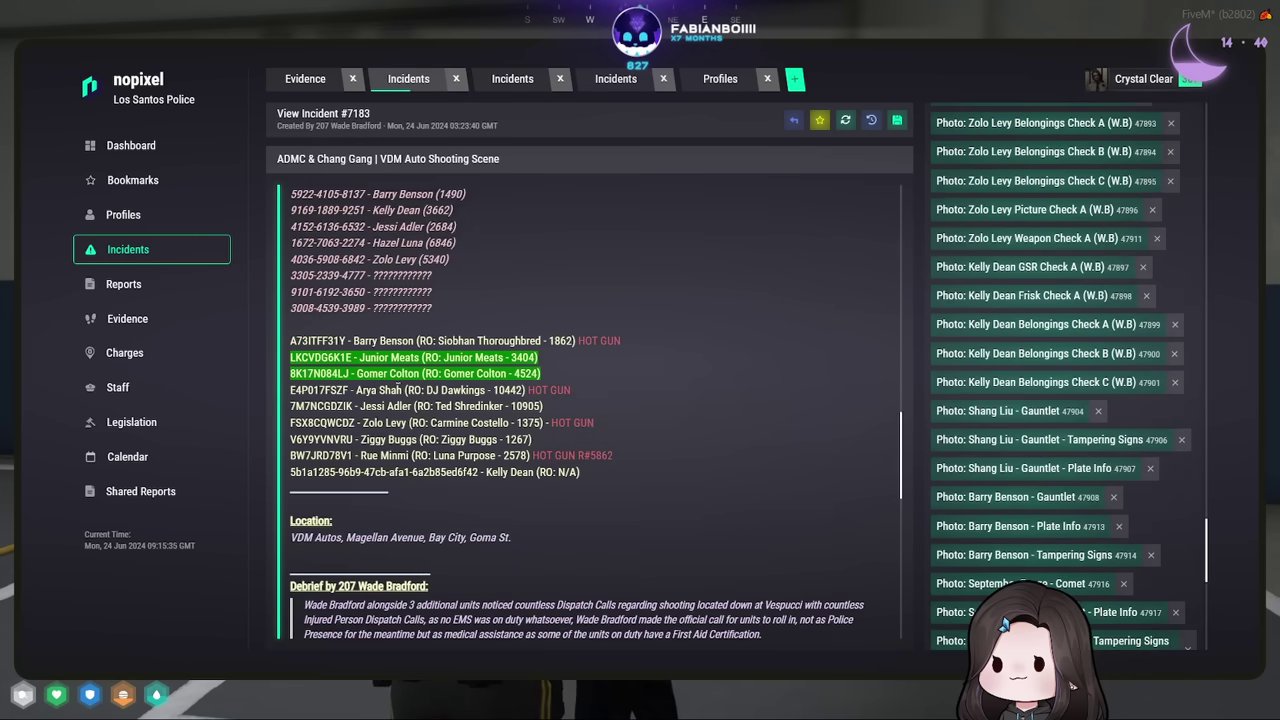
drag(356, 424, 286, 427)
key(ctrl+c)
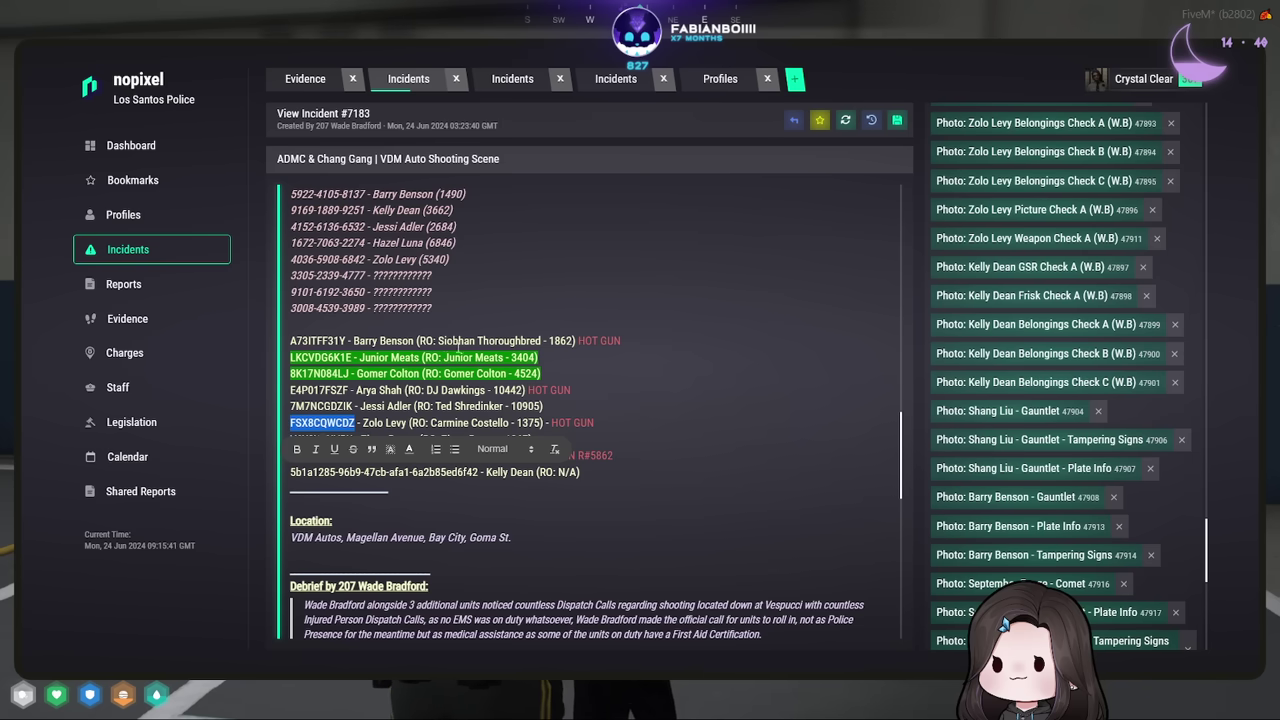
click(720, 79)
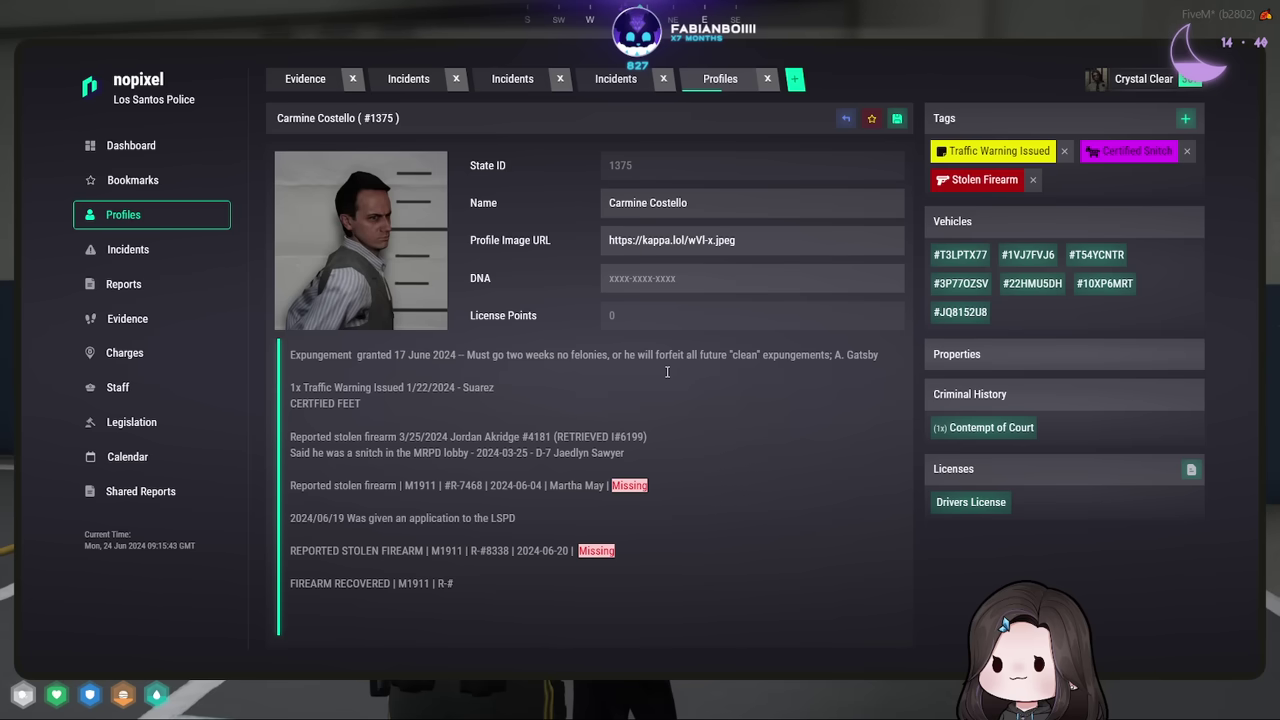
click(408, 79)
click(720, 79)
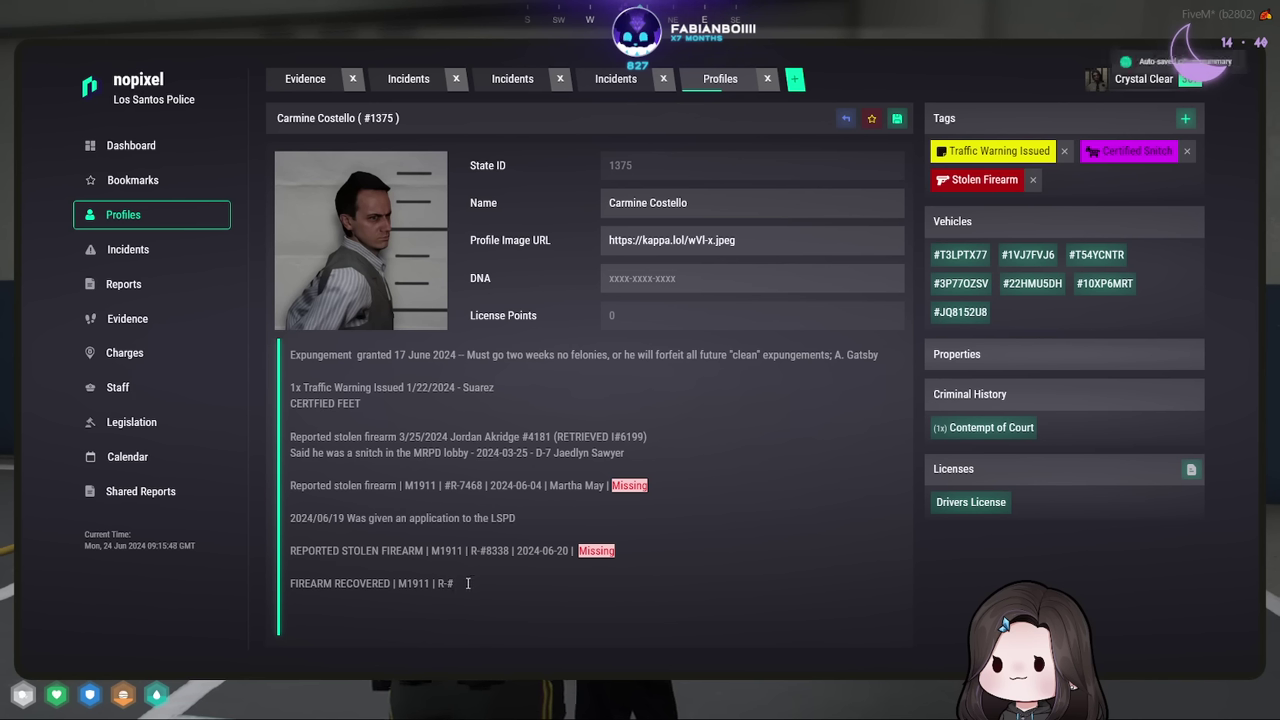
text(718)
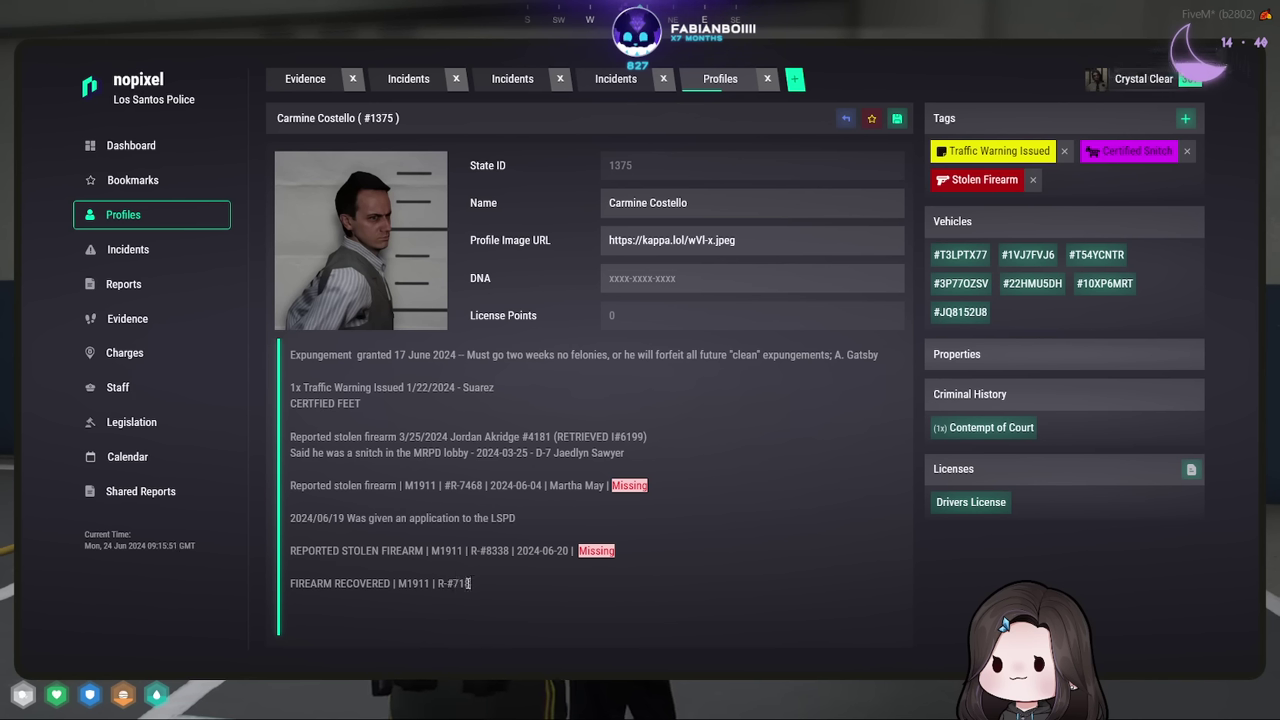
text(3)
key(ctrl+v)
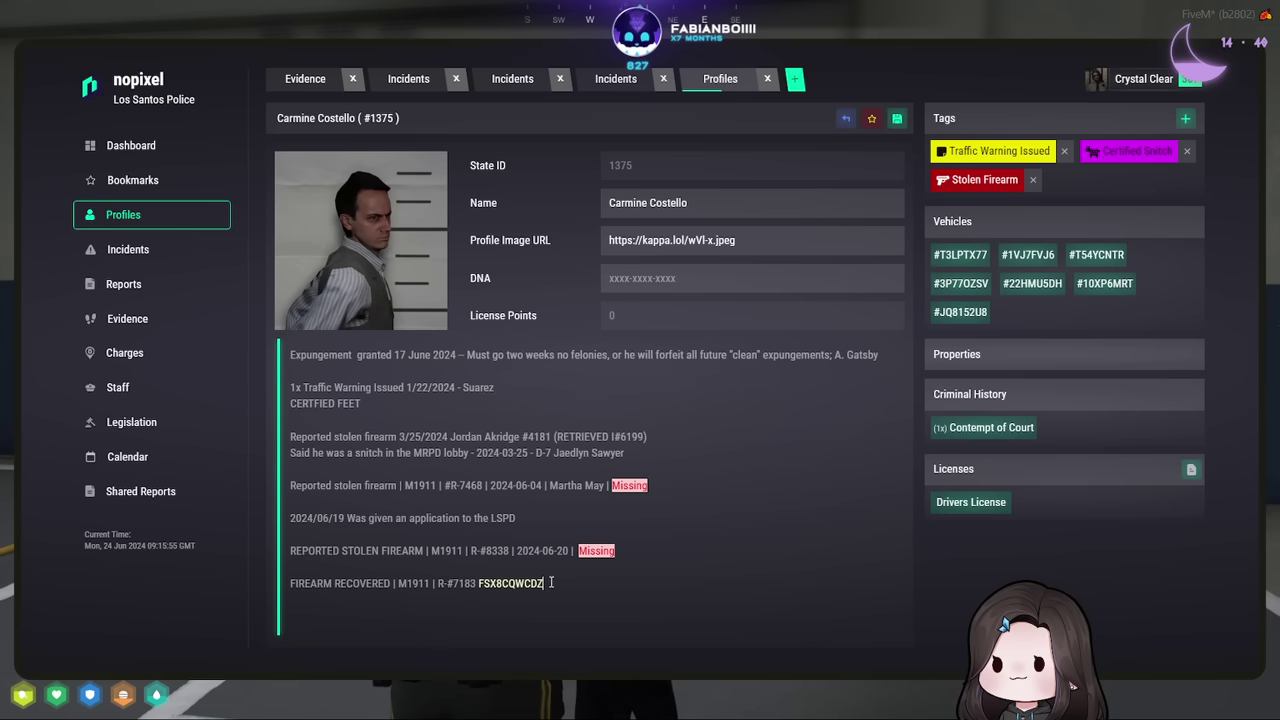
drag(543, 583, 477, 586)
click(493, 610)
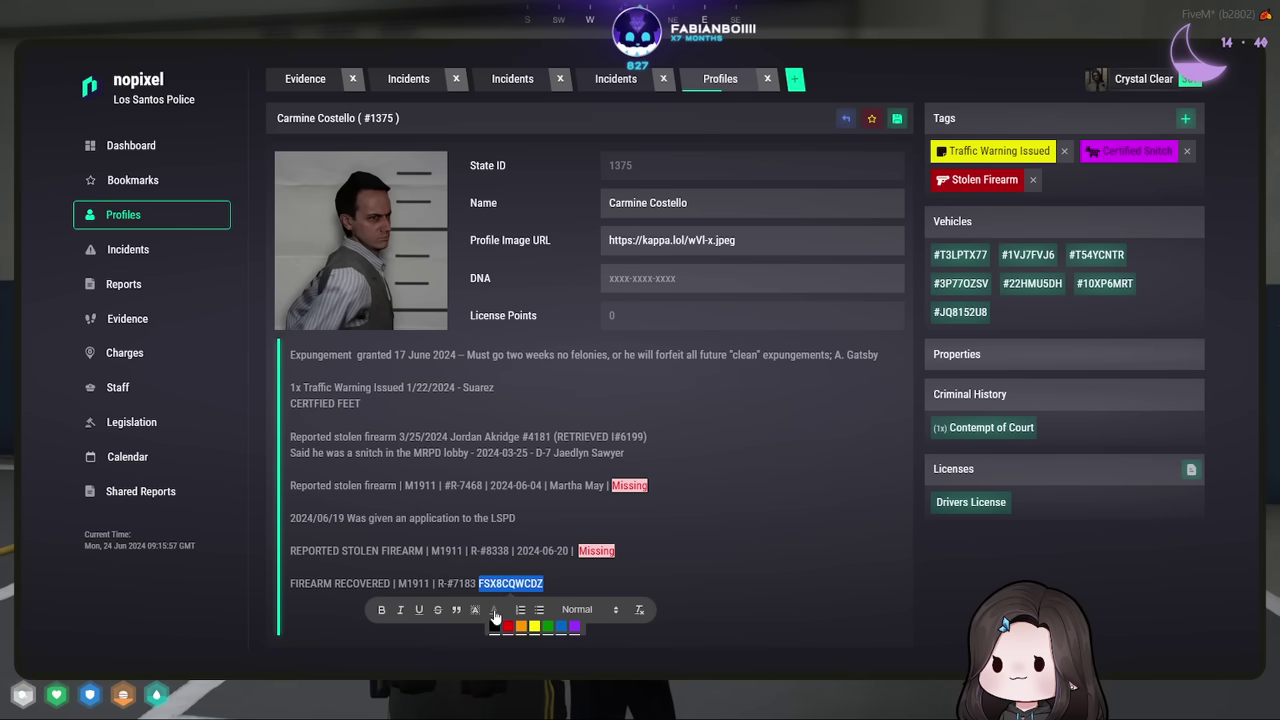
click(724, 596)
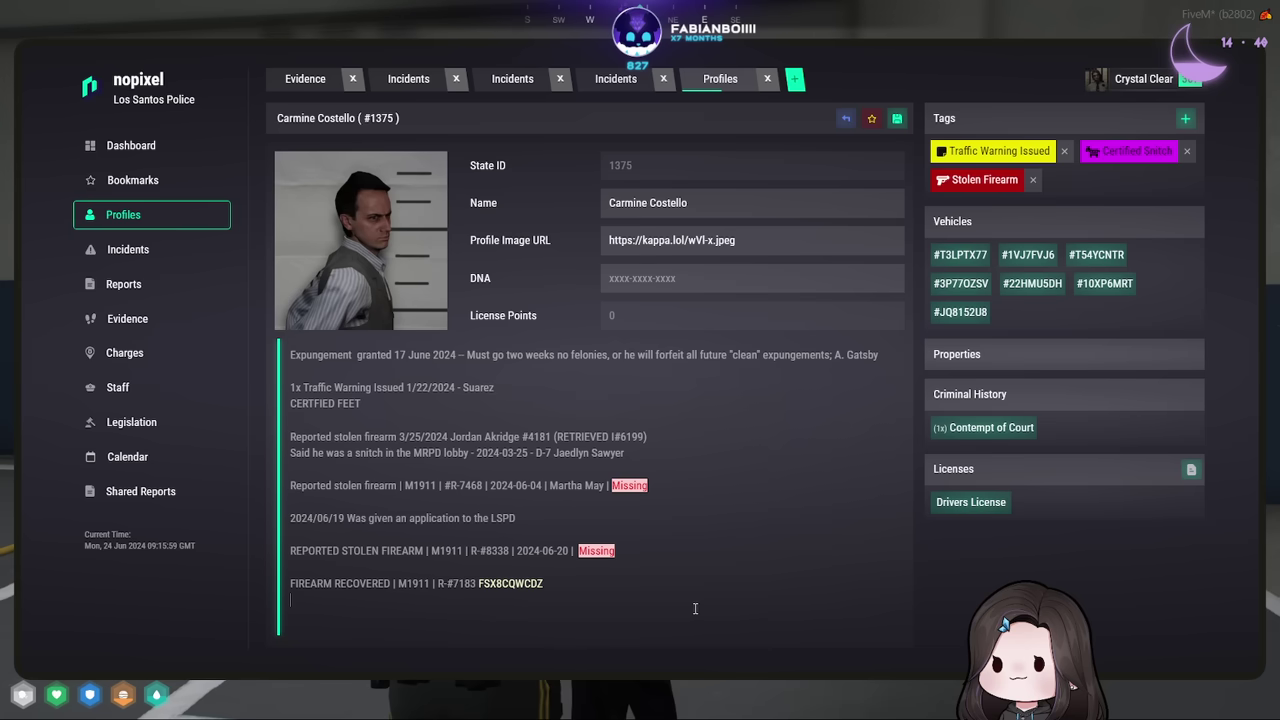
- Add blank lines after the entry and return the serial to plain grey, unhighlighted text
key(Return)
key(Return)
key(Return)
drag(543, 530, 483, 530)
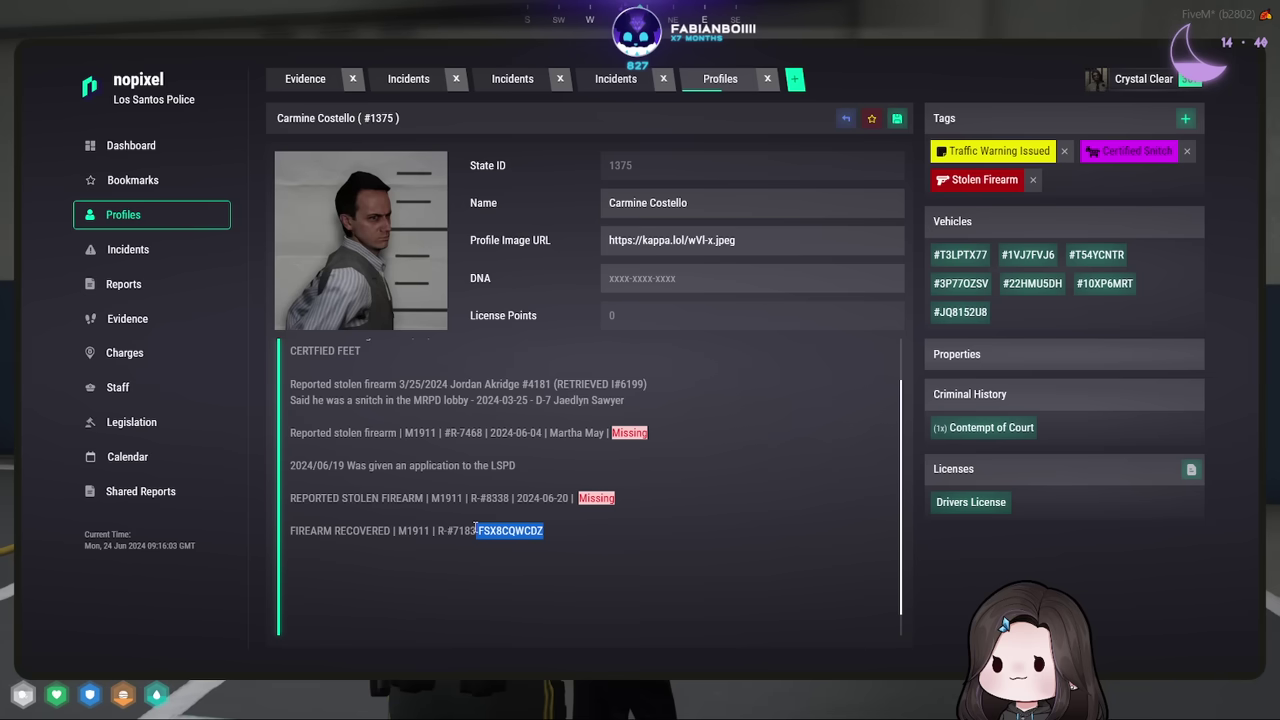
drag(483, 528, 479, 530)
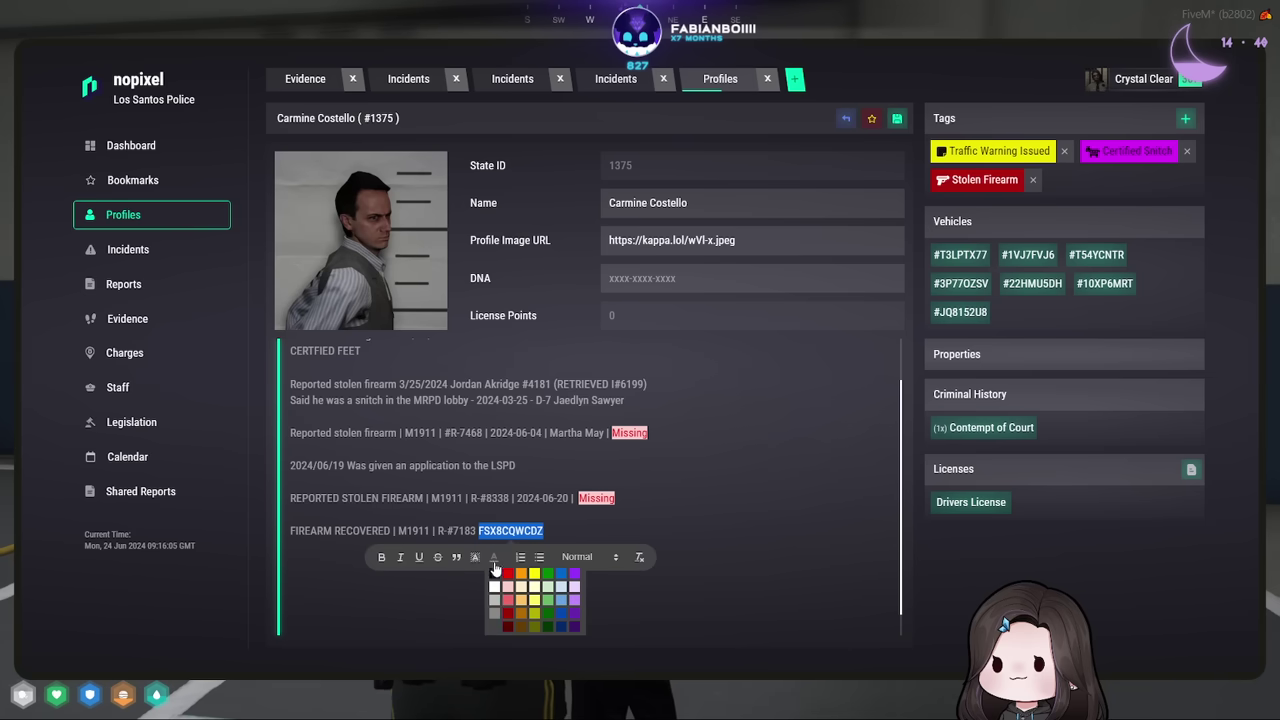
click(494, 606)
click(527, 530)
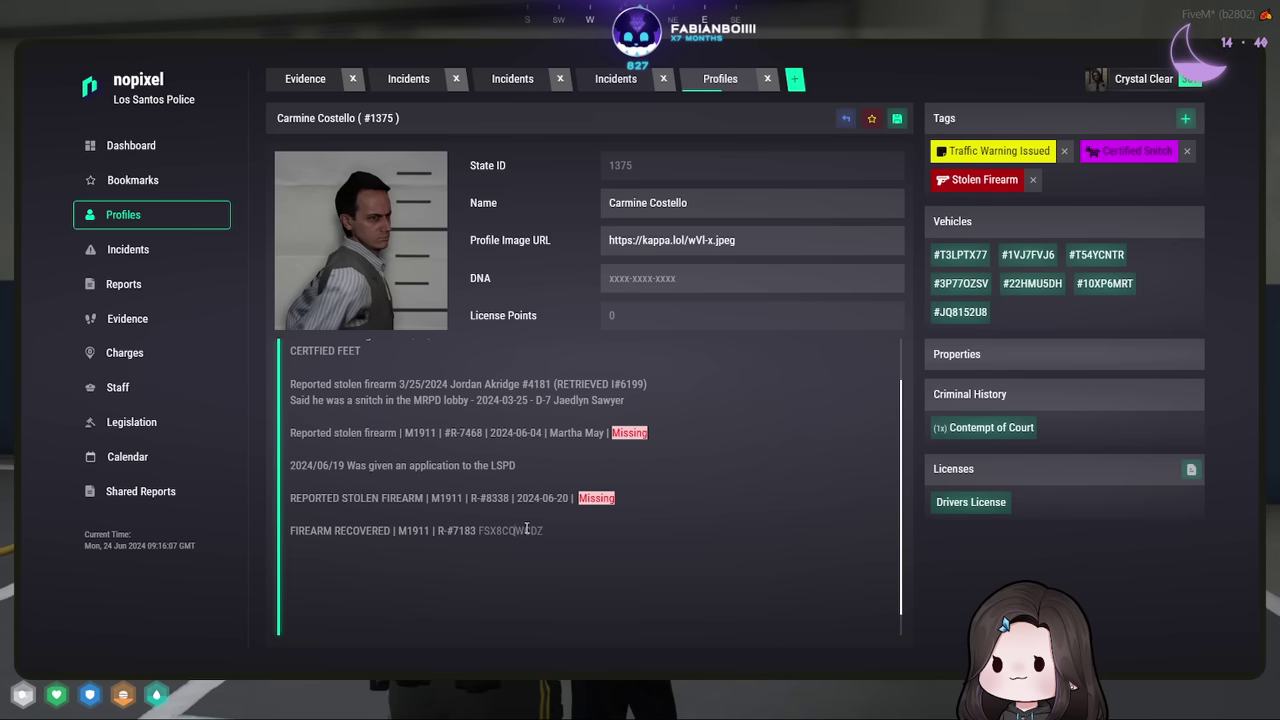
drag(554, 524, 479, 528)
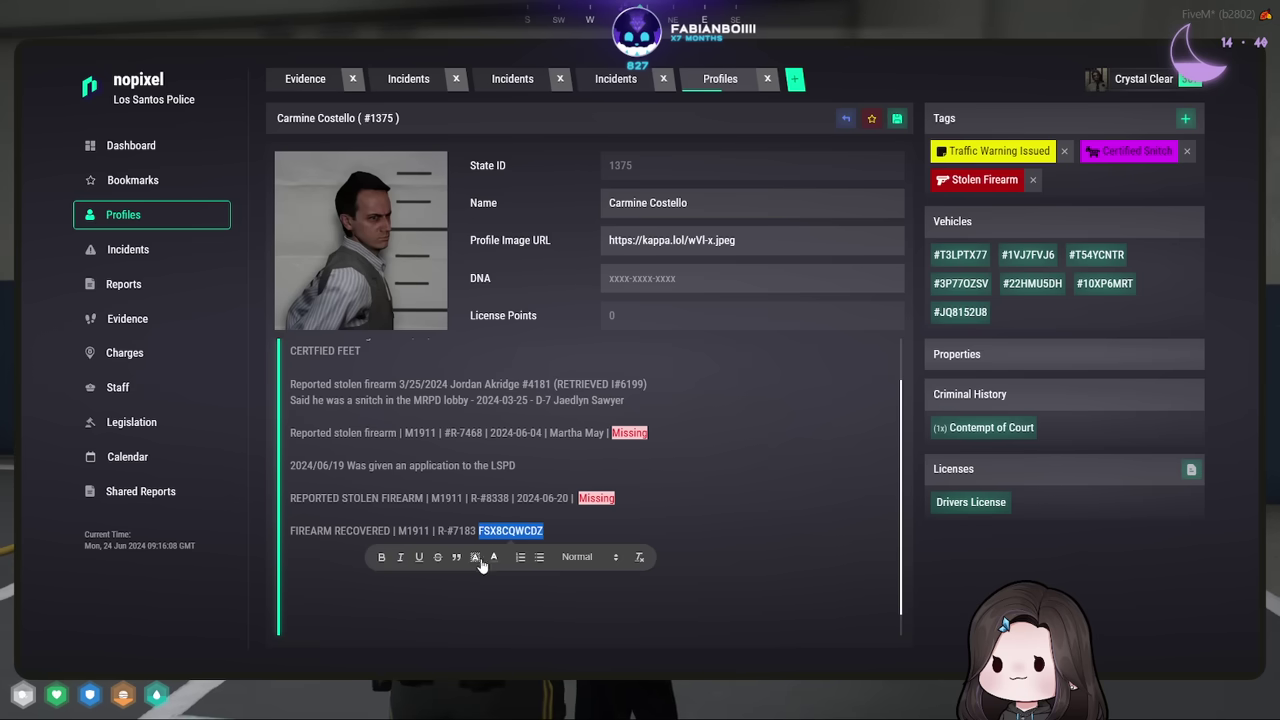
click(494, 563)
click(496, 606)
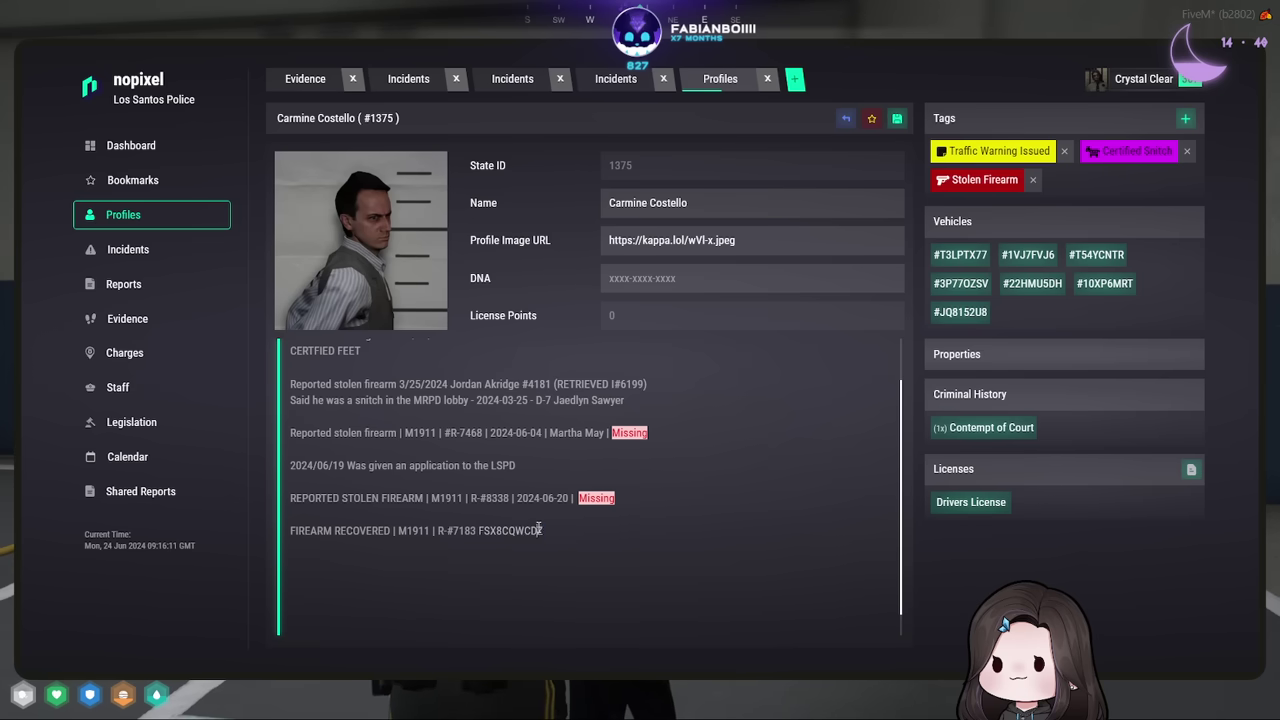
scroll(593, 536, up, 1)
scroll(593, 536, up, 1)
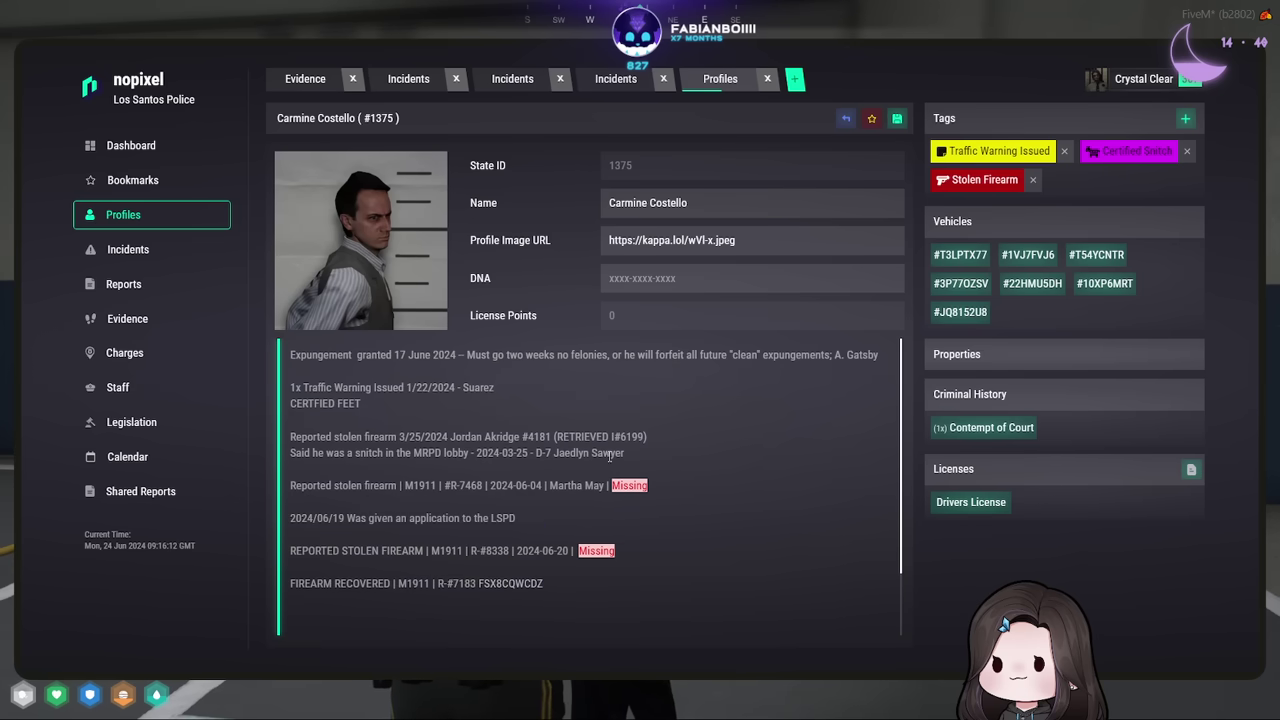
- Open incident #7183 and delete R#5862 from the Rue Minmi HOT GUN line
click(612, 82)
click(500, 88)
click(408, 80)
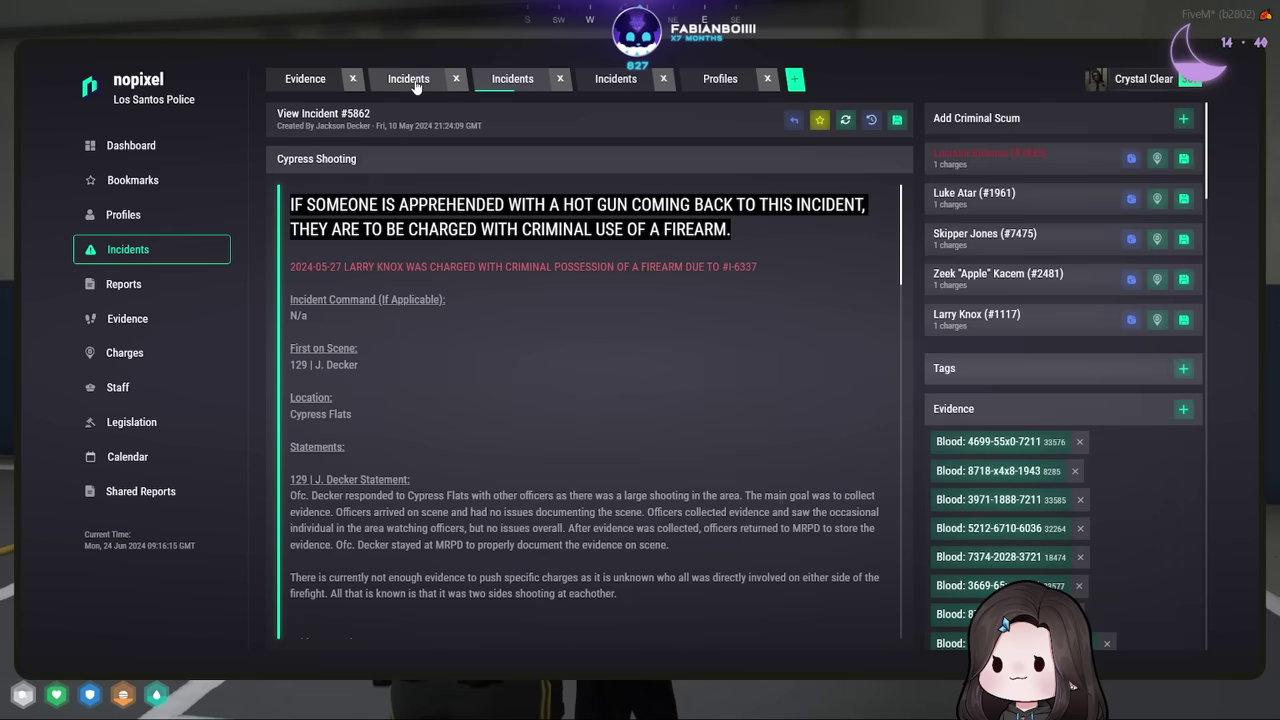
drag(630, 453, 578, 455)
key(BackSpace)
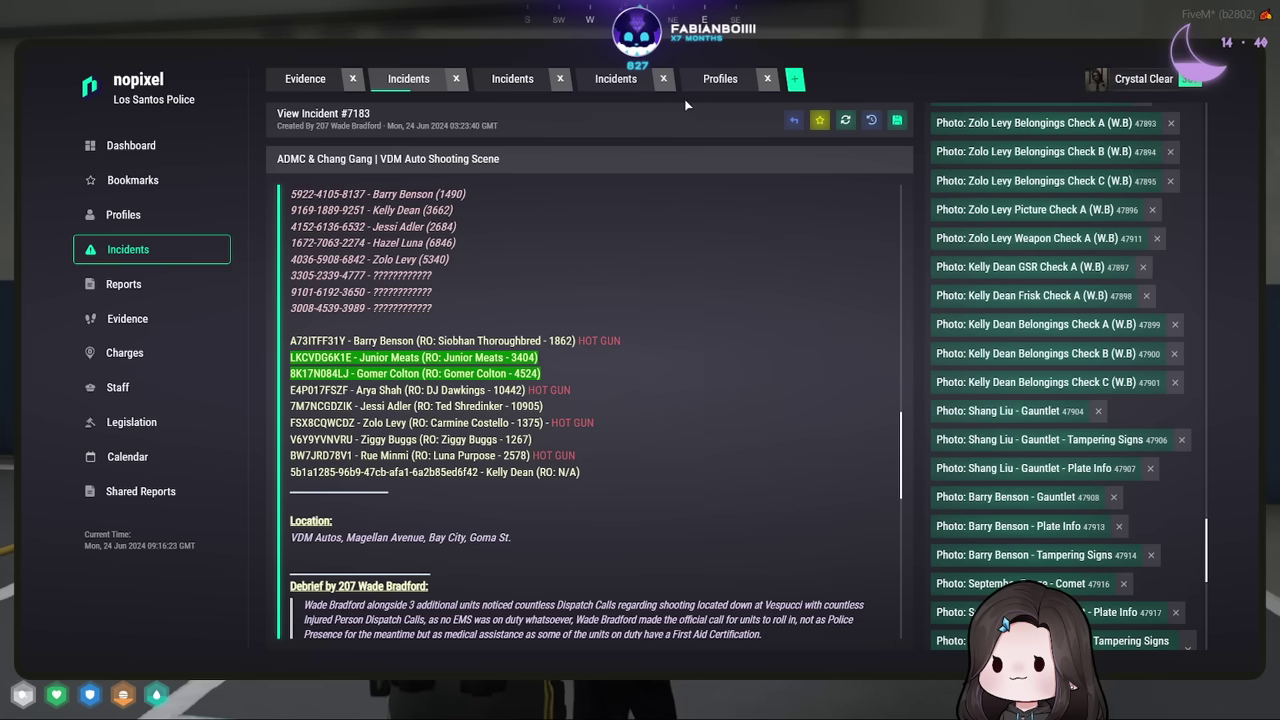
- Put the MDT tablet away with Escape to return to the game view
key(Escape)
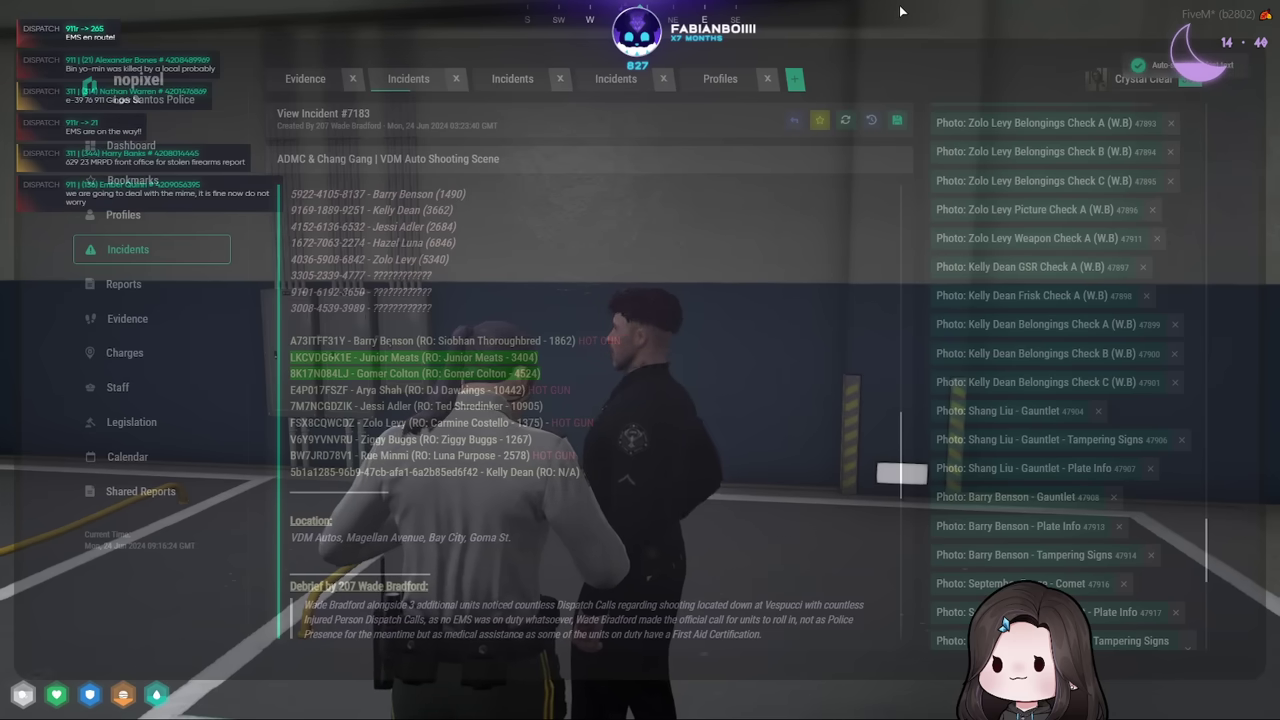